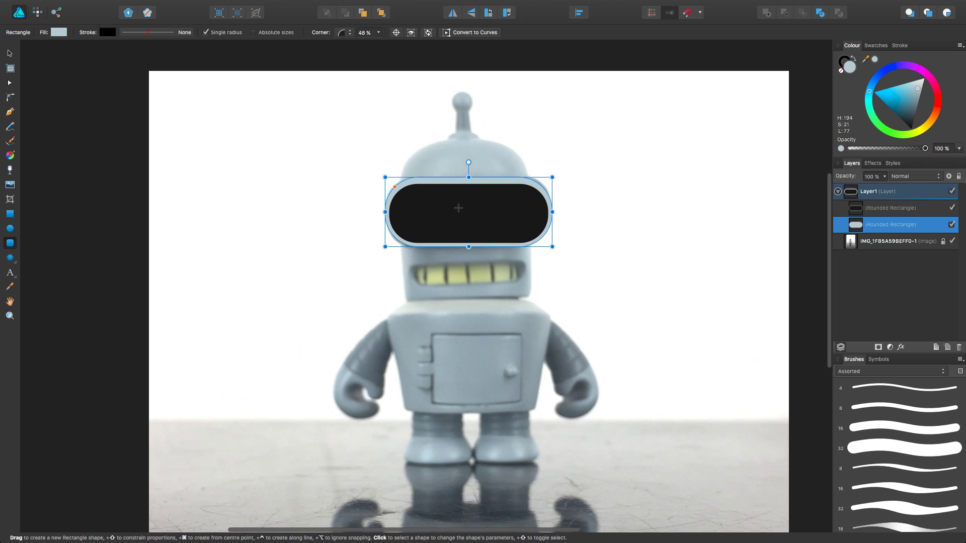
# Enlarge the light blue visor frame around the black visor and give it an outline
pyautogui.scroll(1, 460, 208)
pyautogui.moveTo(535, 182); pyautogui.dragTo(553, 176)
pyautogui.click(151, 32)
pyautogui.click(125, 65)
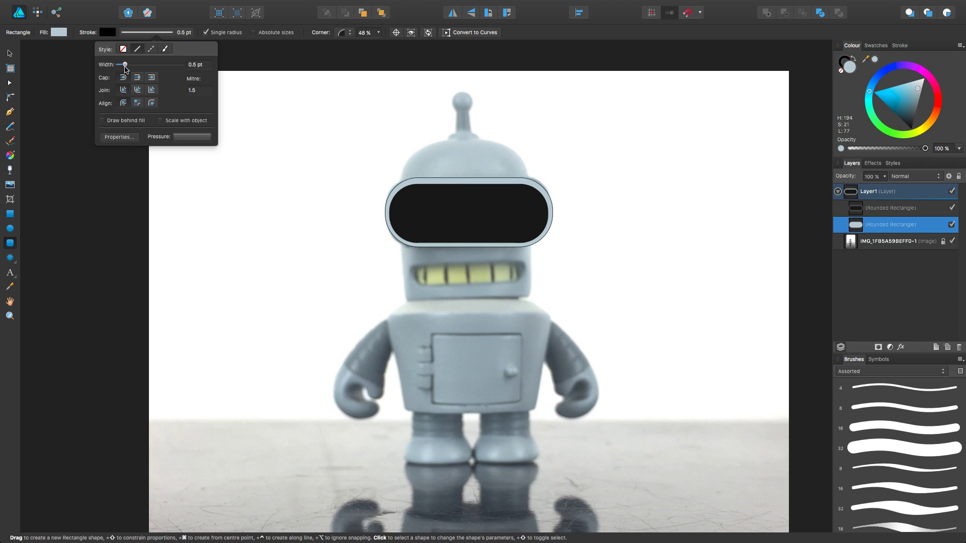
# Taper the frame's outline with the pressure curve and thicken it to 2.5 pt
pyautogui.click(192, 137)
pyautogui.moveTo(215, 198); pyautogui.dragTo(262, 155)
pyautogui.moveTo(133, 65); pyautogui.dragTo(135, 64)
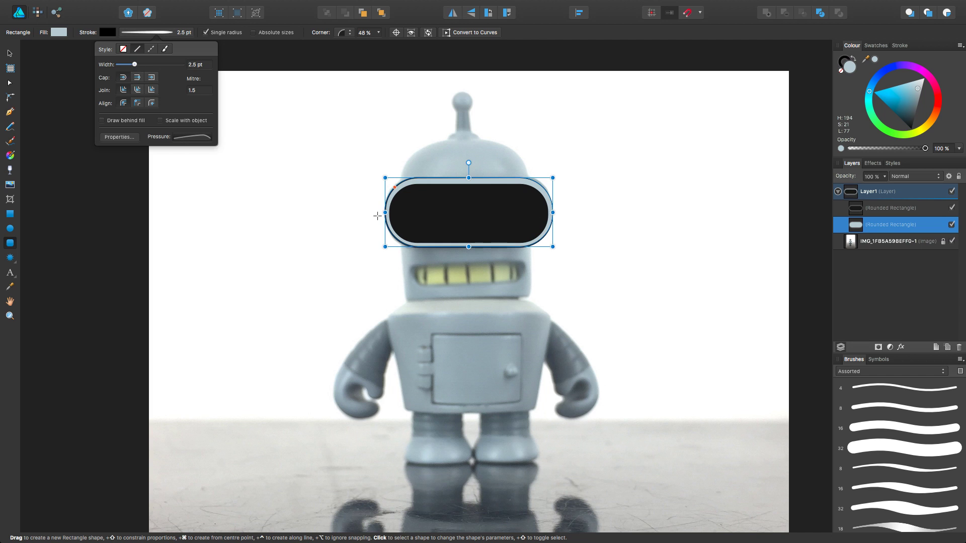
pyautogui.click(10, 258)
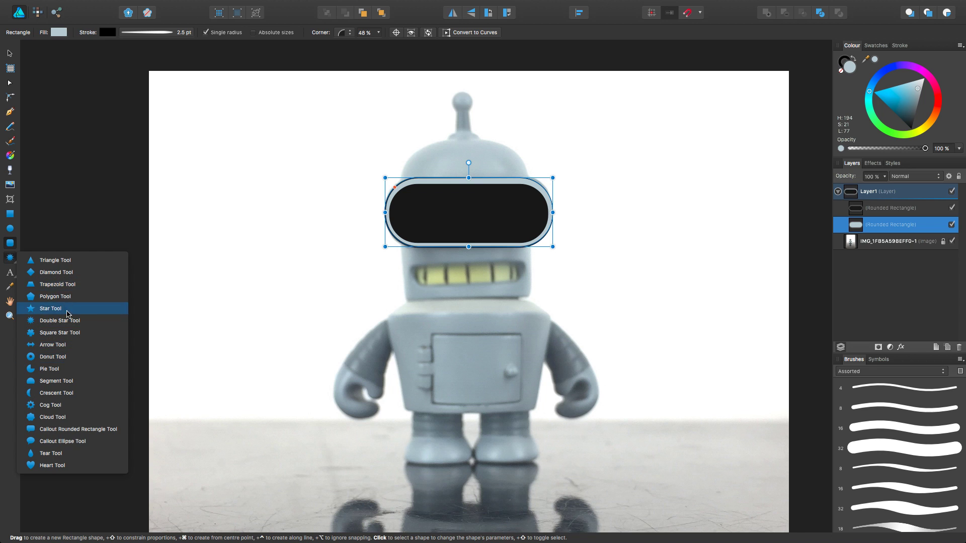
pyautogui.click(10, 244)
# Trace a closed Pen path around the robot's head outline
pyautogui.click(10, 114)
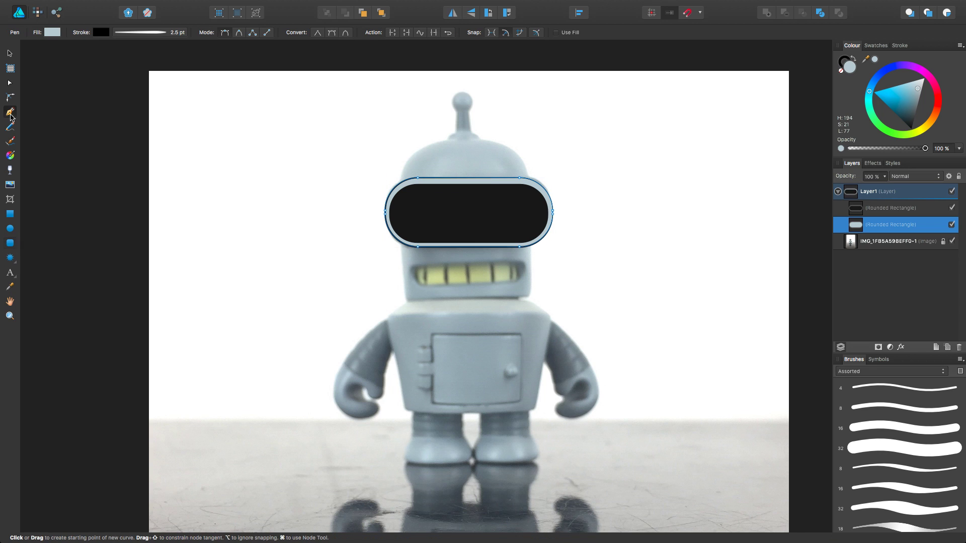
pyautogui.moveTo(405, 298); pyautogui.dragTo(402, 177)
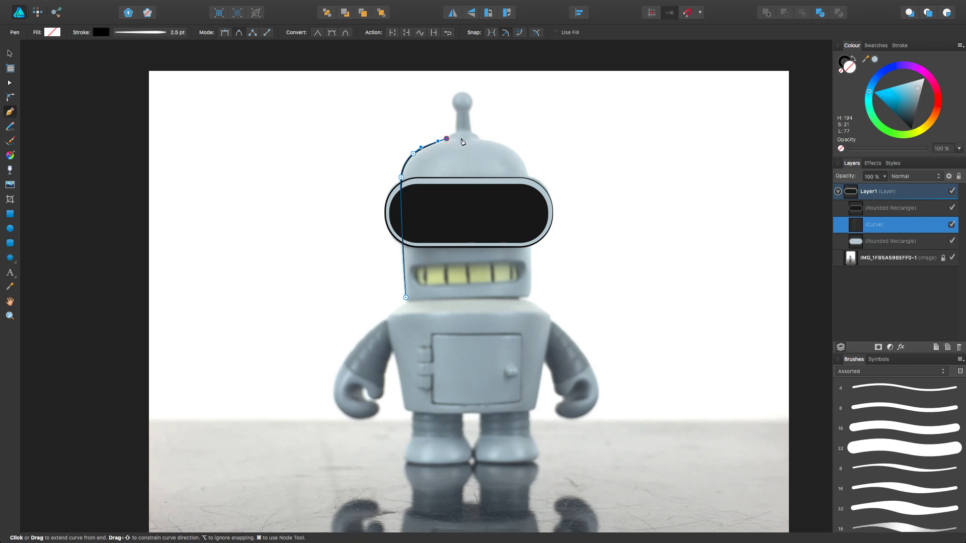
pyautogui.click(528, 295)
pyautogui.click(405, 297)
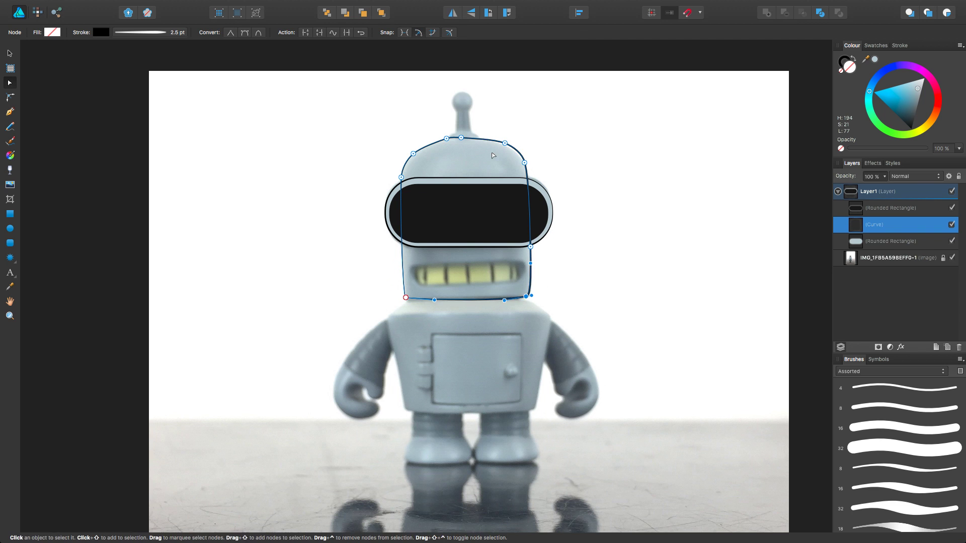
# Refine the head path: move the right shoulder node, adjust the pressure curve, add edge nodes
pyautogui.scroll(3, 492, 152)
pyautogui.click(392, 123)
pyautogui.moveTo(563, 176); pyautogui.dragTo(570, 189)
pyautogui.scroll(-5, 541, 147)
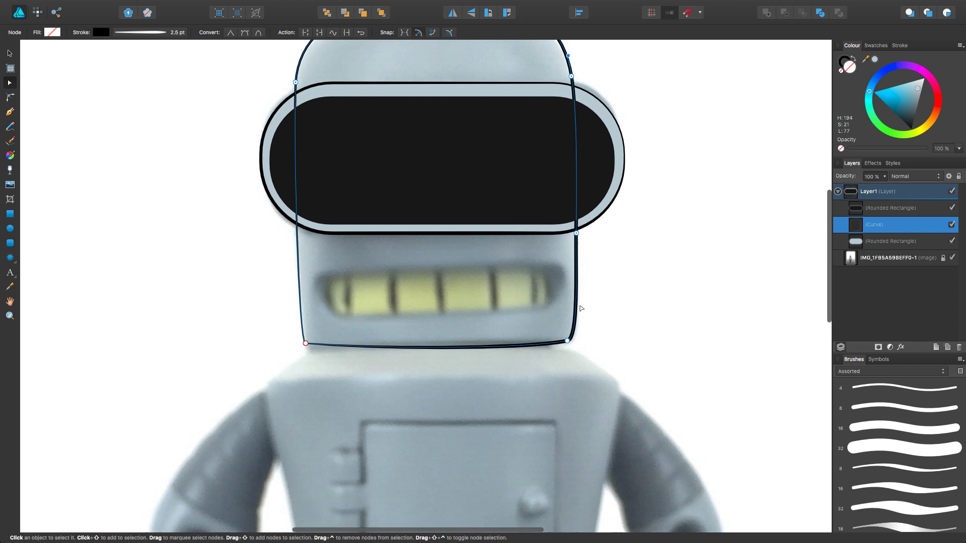
pyautogui.click(140, 32)
pyautogui.click(186, 137)
pyautogui.moveTo(232, 169); pyautogui.dragTo(227, 151)
pyautogui.click(293, 132)
pyautogui.click(371, 345)
pyautogui.click(524, 344)
# Fill the head shape light blue-grey and send it behind the visor
pyautogui.scroll(-5, 465, 311)
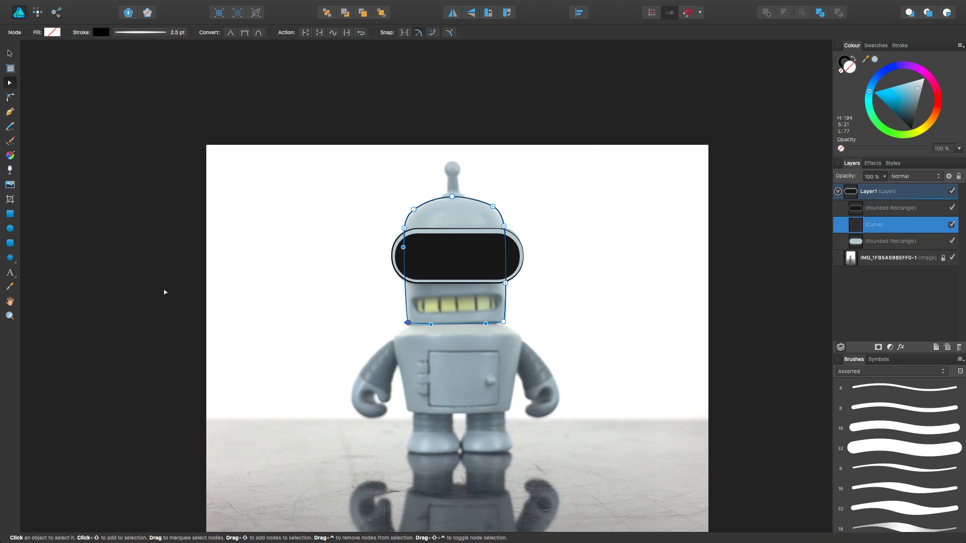
pyautogui.click(882, 75)
pyautogui.rightClick(874, 224)
pyautogui.rightClick(463, 221)
pyautogui.click(599, 353)
# Draw an ellipse dome over the top of the helmet and send it behind the visor
pyautogui.click(595, 209)
pyautogui.press('v')
pyautogui.hscroll(2, 453, 257)
pyautogui.scroll(-1, 453, 258)
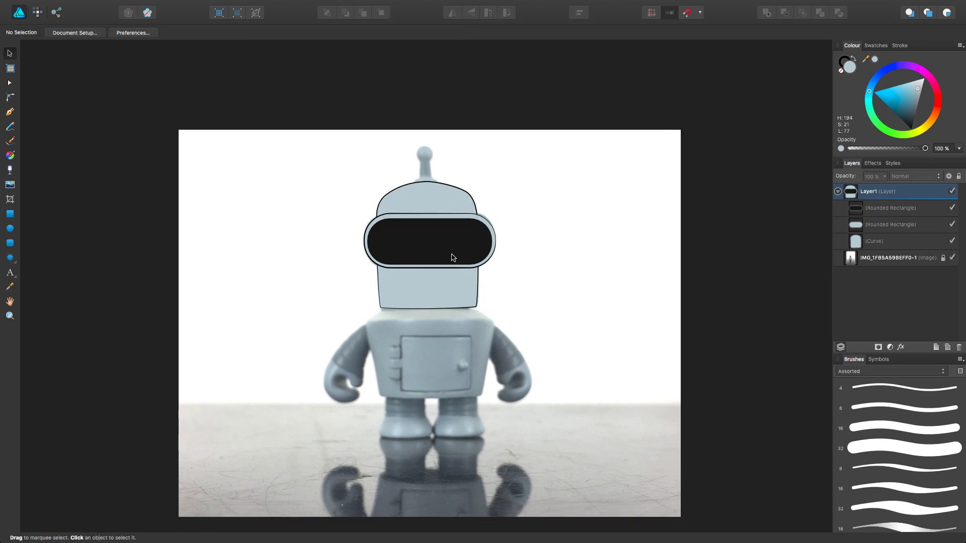
pyautogui.scroll(1, 453, 258)
pyautogui.press('a')
pyautogui.click(470, 183)
pyautogui.press('Escape')
pyautogui.hscroll(-1, 459, 224)
pyautogui.press('m')
pyautogui.moveTo(308, 167); pyautogui.dragTo(427, 299)
pyautogui.moveTo(395, 266); pyautogui.dragTo(439, 268)
pyautogui.press('super+bracketleft')
pyautogui.press('super+bracketleft')
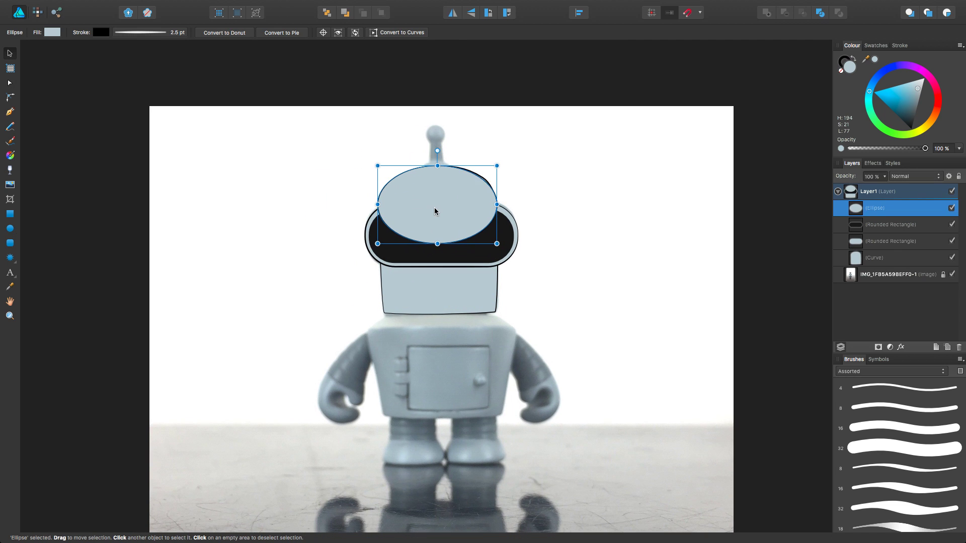
# Delete the traced face shape
pyautogui.click(574, 212)
pyautogui.press('v')
pyautogui.click(479, 292)
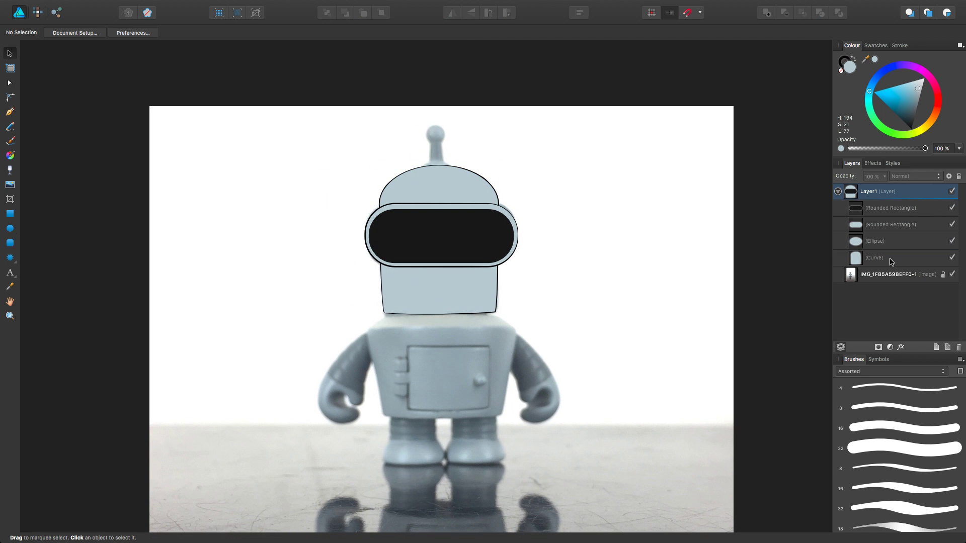
pyautogui.press('Delete')
# Draw a rounded rectangle over the face, convert it to curves, and move it to the back
pyautogui.press('m')
pyautogui.moveTo(385, 254); pyautogui.dragTo(497, 315)
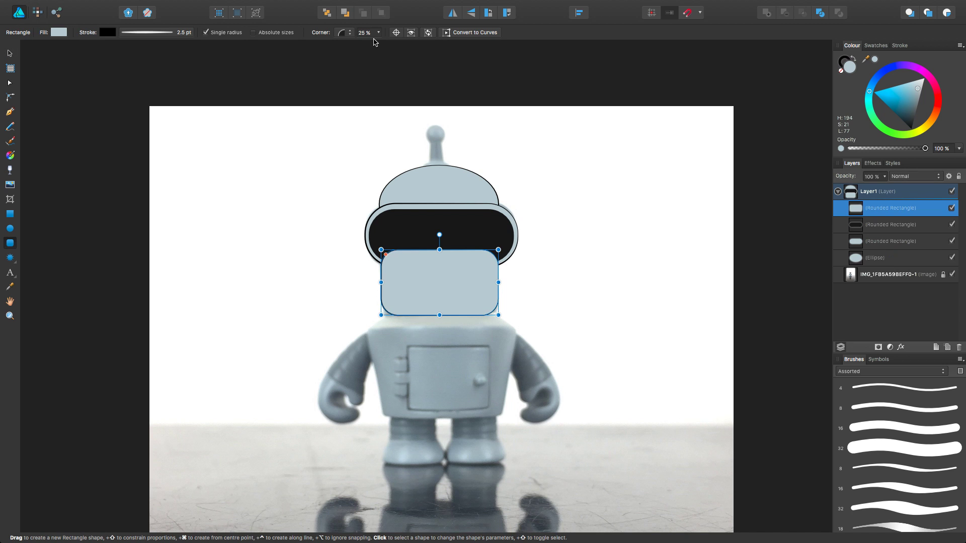
pyautogui.rightClick(436, 272)
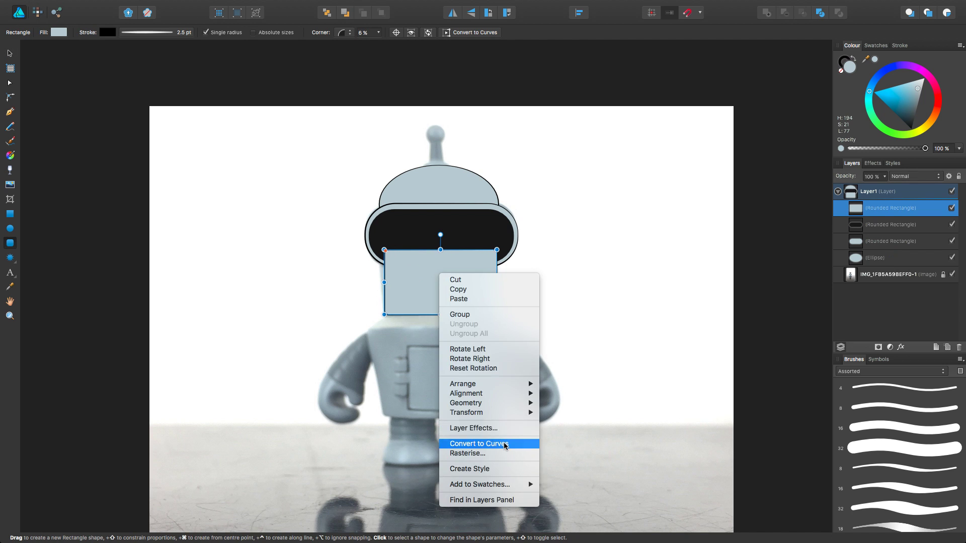
pyautogui.click(475, 439)
pyautogui.press('super+shift+bracketleft')
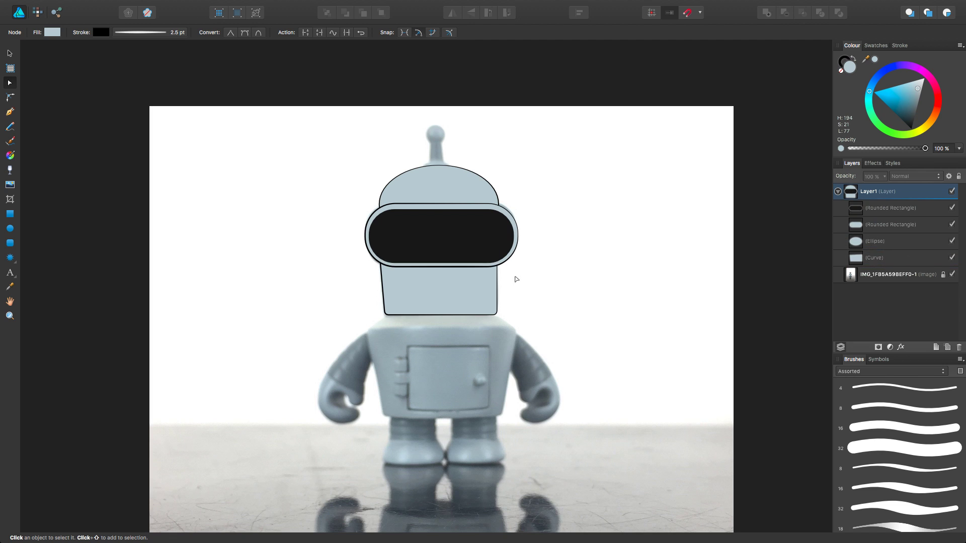
pyautogui.scroll(3, 468, 283)
# Bow the face's bottom edge downward and fit the document in view
pyautogui.moveTo(421, 332); pyautogui.dragTo(420, 339)
pyautogui.click(10, 54)
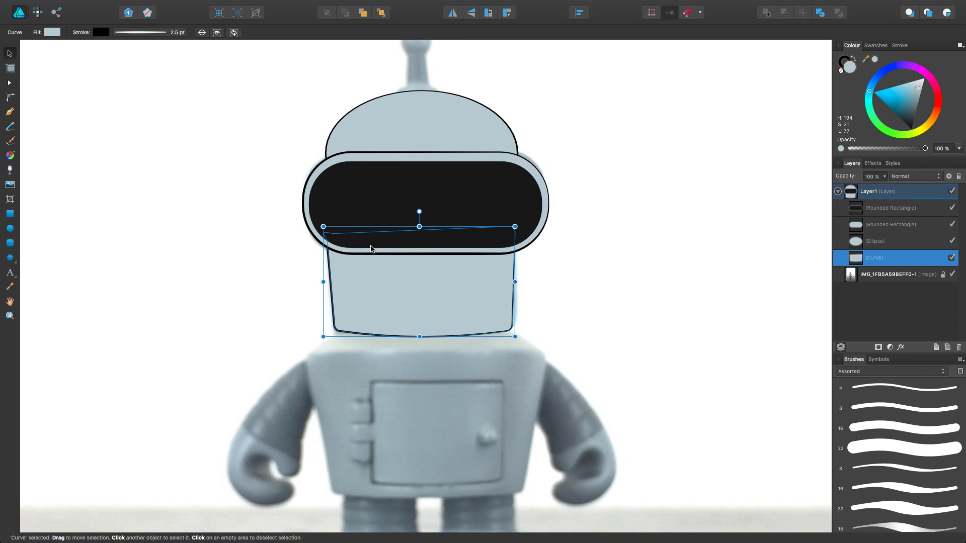
pyautogui.press('super+d')
pyautogui.press('super+0')
# Draw a rectangle over the chest, convert it to curves, and make it semi-transparent
pyautogui.click(9, 214)
pyautogui.moveTo(354, 288); pyautogui.dragTo(455, 352)
pyautogui.rightClick(416, 319)
pyautogui.click(430, 493)
pyautogui.press('5')
pyautogui.press('7')
pyautogui.scroll(5, 372, 345)
# Pull the chest's bottom corners inward and bow its bottom edge downward
pyautogui.moveTo(329, 363); pyautogui.dragTo(359, 350)
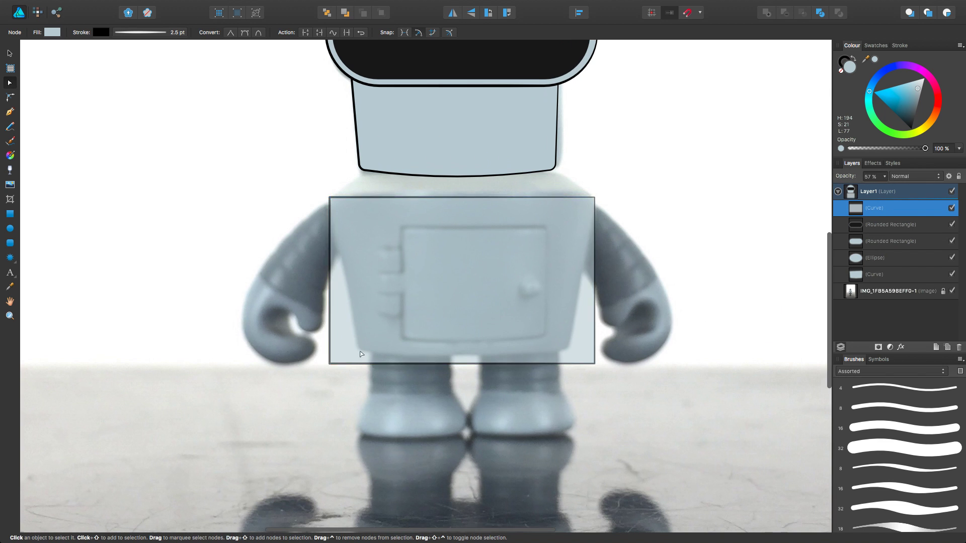
pyautogui.moveTo(593, 362); pyautogui.dragTo(567, 349)
pyautogui.click(595, 197)
pyautogui.click(329, 198)
pyautogui.moveTo(466, 349); pyautogui.dragTo(464, 356)
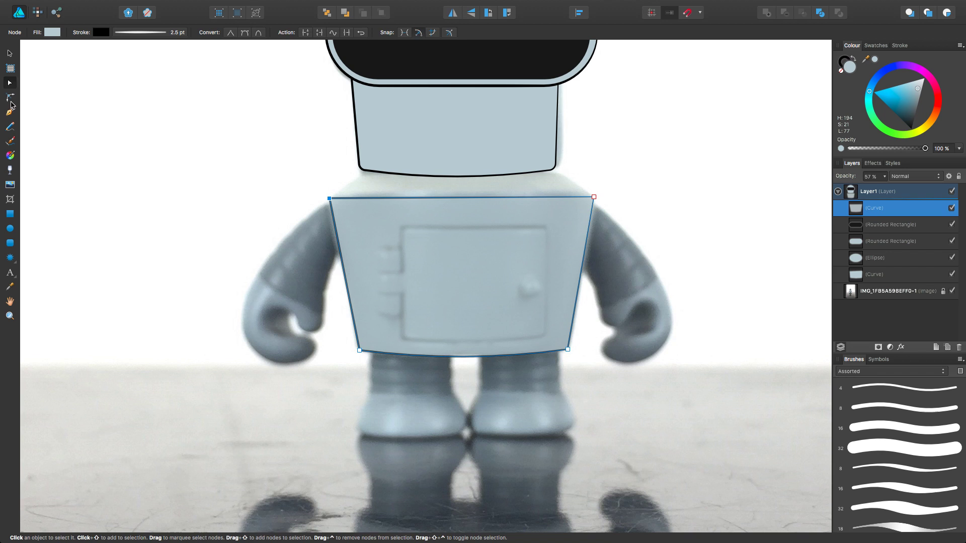
pyautogui.click(10, 101)
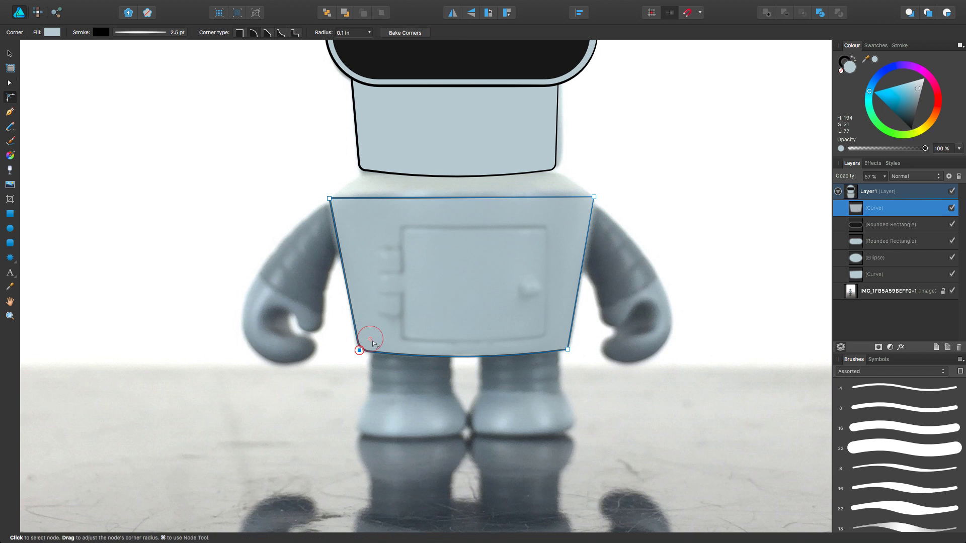
pyautogui.click(172, 136)
# Draw a pale grey rectangle across the chest top, convert to curves, set 17% opacity
pyautogui.press('m')
pyautogui.moveTo(325, 151); pyautogui.dragTo(594, 199)
pyautogui.moveTo(922, 93); pyautogui.dragTo(923, 89)
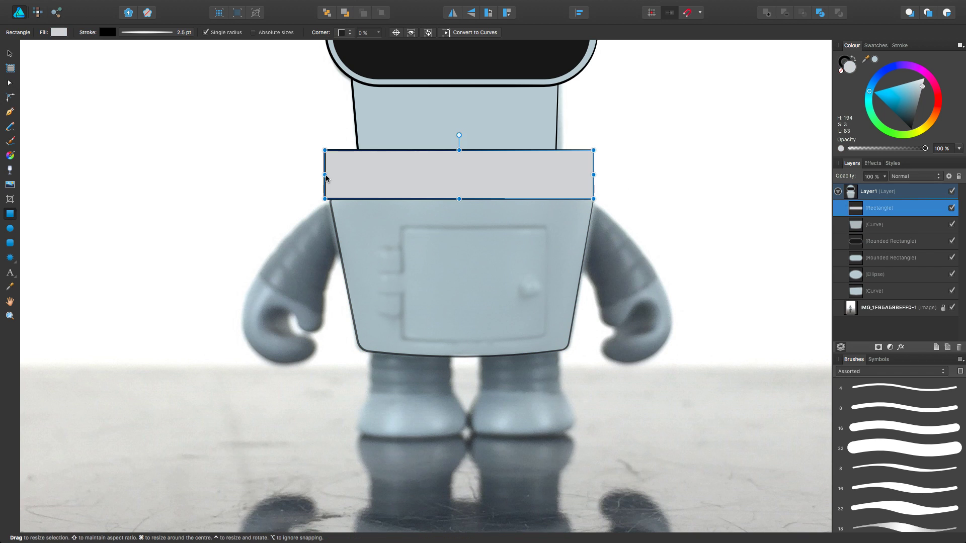
pyautogui.press('super+Return')
pyautogui.moveTo(874, 191); pyautogui.dragTo(811, 191)
# Pull the chest top's upper corners inward toward the neck
pyautogui.moveTo(329, 150); pyautogui.dragTo(371, 165)
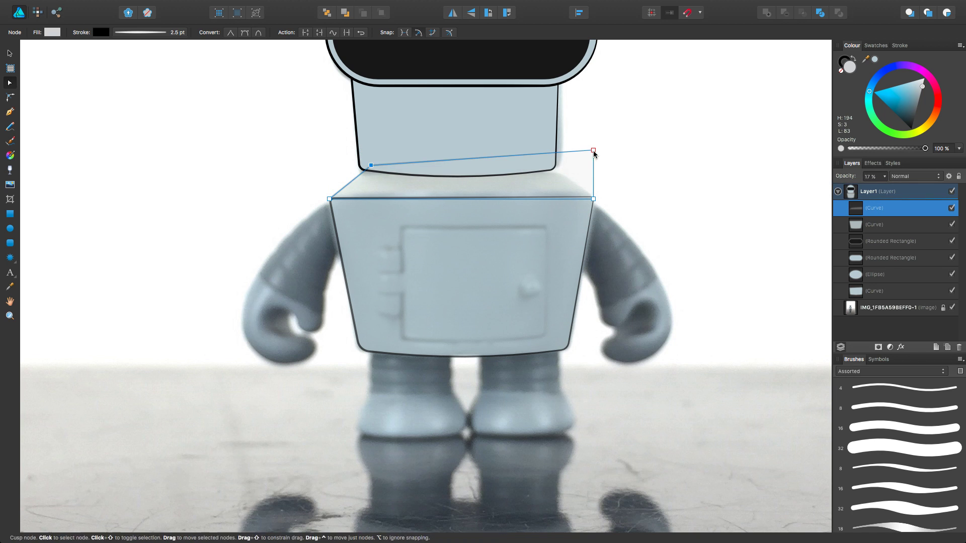
pyautogui.moveTo(554, 171); pyautogui.dragTo(547, 170)
pyautogui.scroll(5, 518, 174)
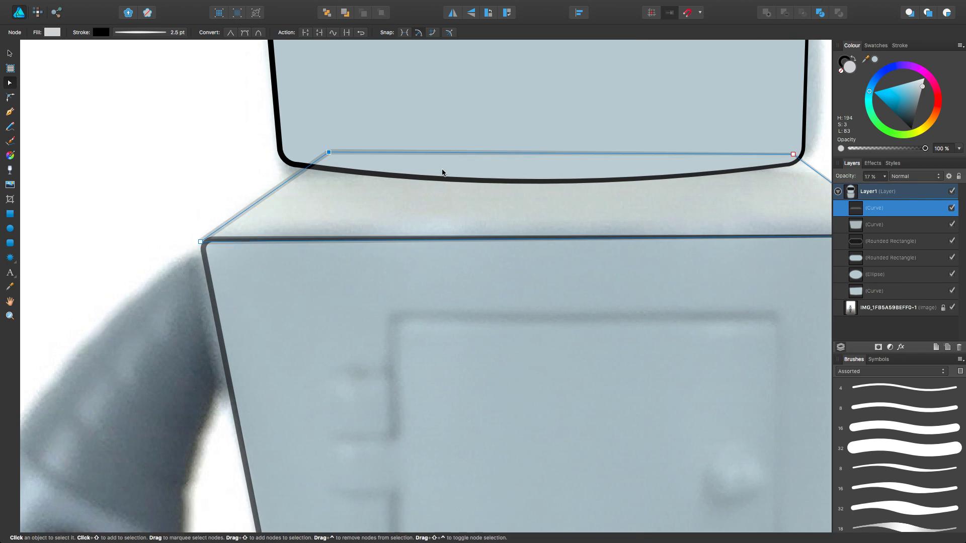
pyautogui.hscroll(-5, 352, 227)
pyautogui.click(225, 242)
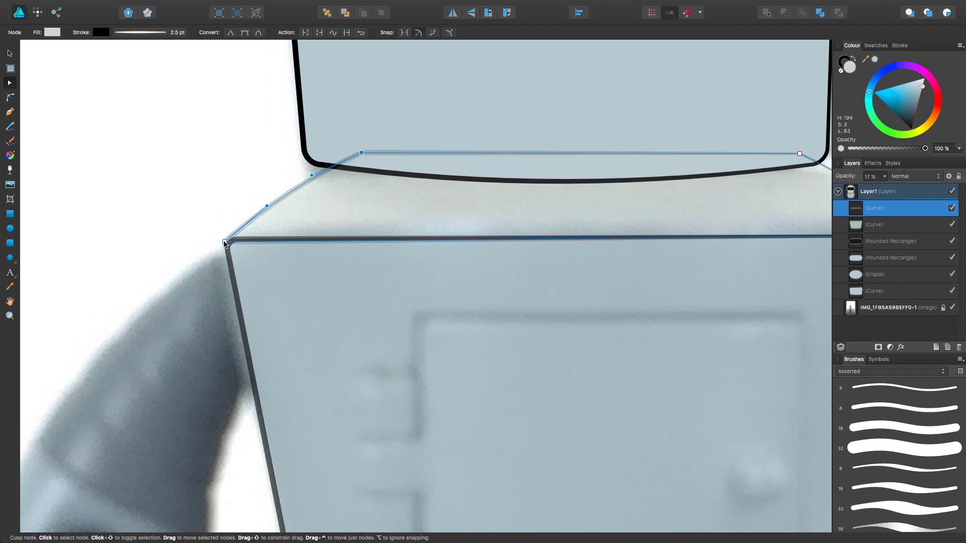
pyautogui.hscroll(6, 503, 226)
pyautogui.click(649, 225)
pyautogui.scroll(-8, 704, 231)
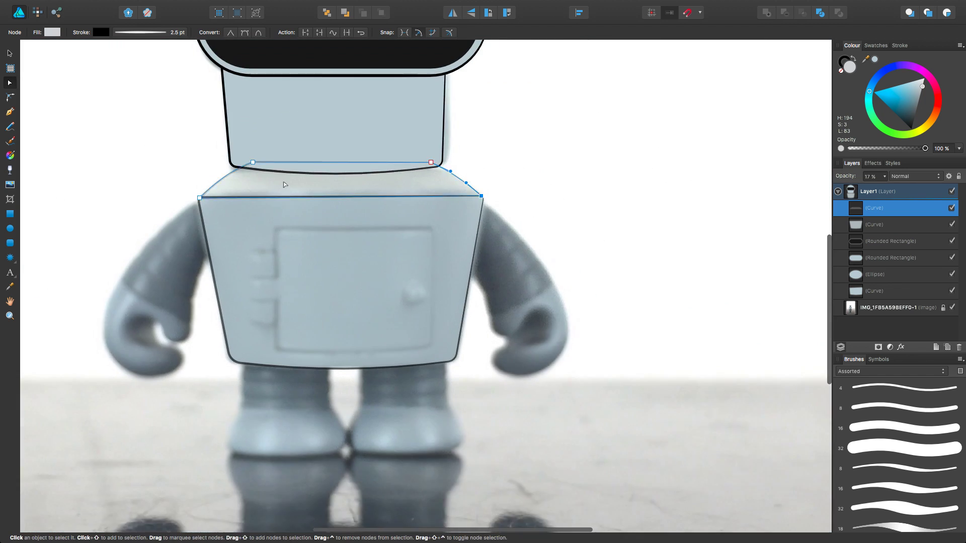
# Send both chest shapes to the back and select the two visor shapes
pyautogui.keyDown('shift'); pyautogui.click(908, 228); pyautogui.keyUp('shift')
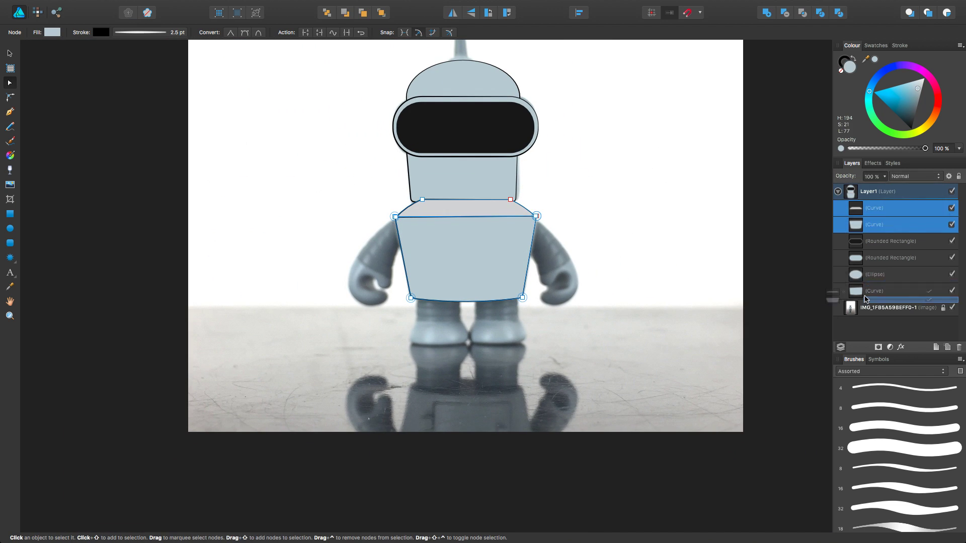
pyautogui.press('super+shift+bracketleft')
pyautogui.scroll(-4, 491, 213)
pyautogui.scroll(4, 553, 150)
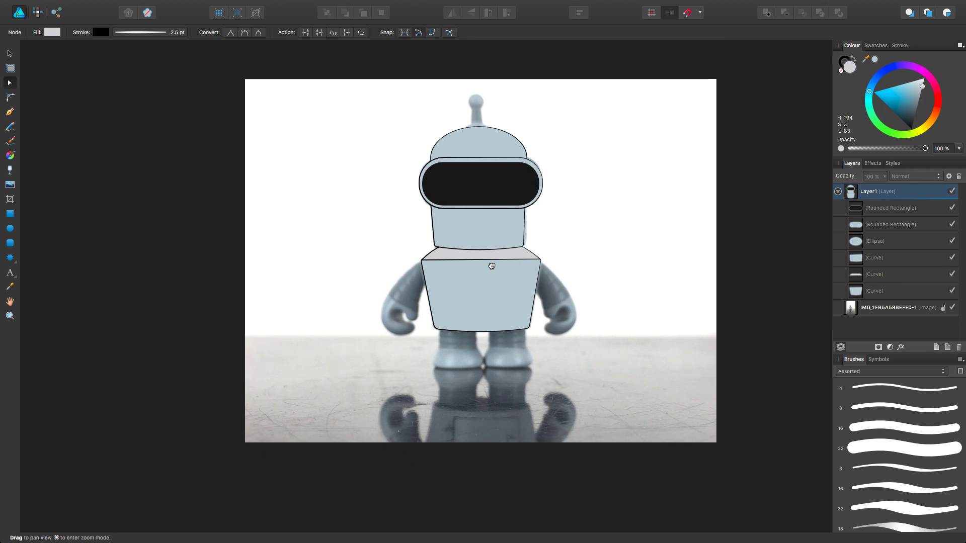
pyautogui.click(894, 208)
pyautogui.keyDown('shift'); pyautogui.click(894, 225); pyautogui.keyUp('shift')
# Hide the visor shapes, dome ellipse and face shape, then add a new layer
pyautogui.click(951, 224)
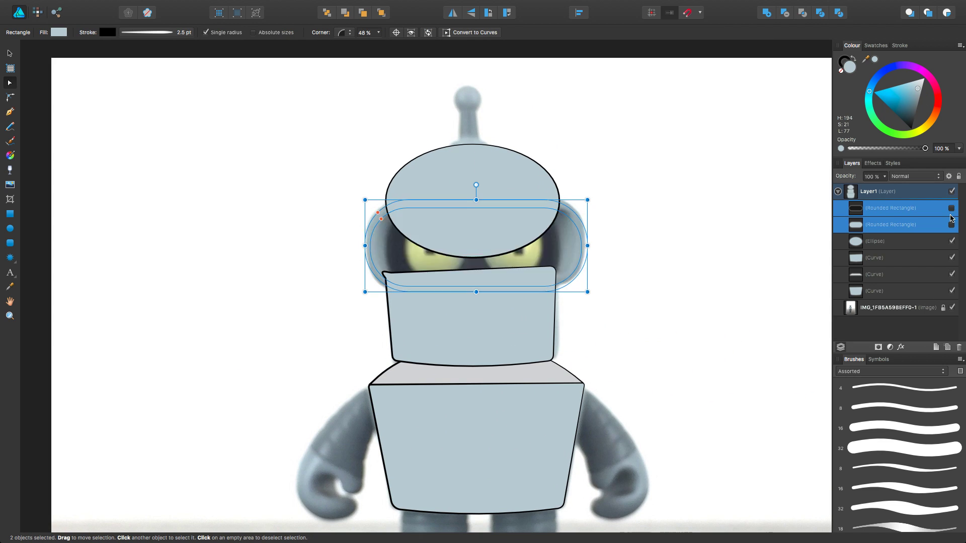
pyautogui.click(951, 241)
pyautogui.click(951, 257)
pyautogui.click(936, 347)
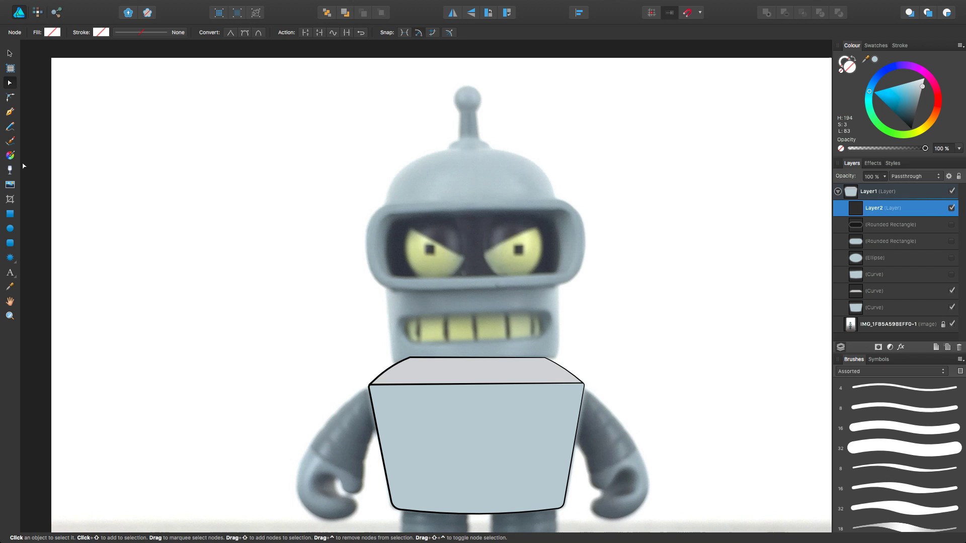
# Draw a circle over the right eye coloured with the left eye's sampled yellow
pyautogui.press('m')
pyautogui.moveTo(483, 219); pyautogui.dragTo(544, 279)
pyautogui.moveTo(865, 59); pyautogui.dragTo(410, 249)
pyautogui.press('v')
pyautogui.click(158, 183)
# Draw a small square over the left pupil and adjust its outline settings
pyautogui.hscroll(1, 550, 240)
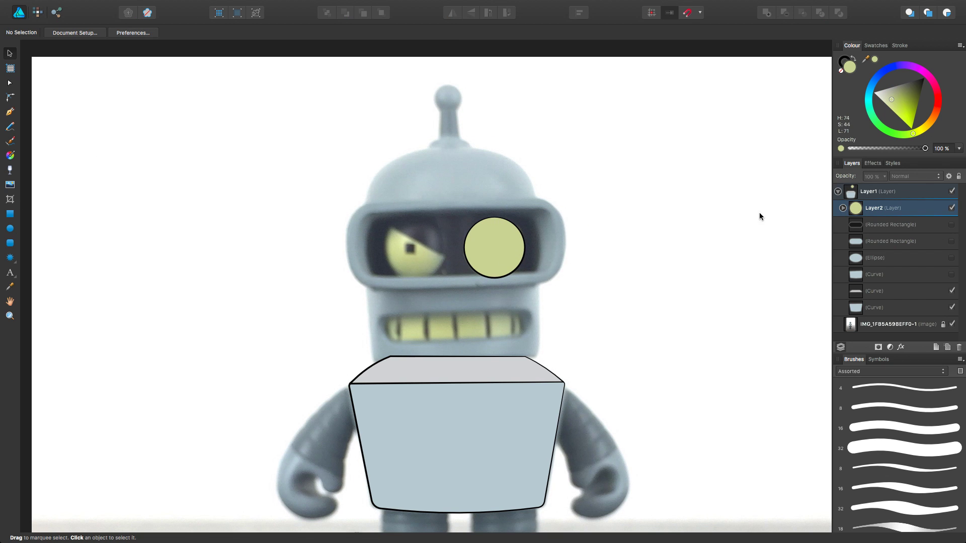
pyautogui.press('m')
pyautogui.moveTo(404, 244)
pyautogui.mouseDown()
pyautogui.moveTo(415, 255)
pyautogui.moveTo(705, 246)
pyautogui.mouseUp()
pyautogui.click(148, 33)
# Make the pupil square black and the right eye circle mostly transparent
pyautogui.scroll(5, 428, 259)
pyautogui.click(875, 241)
pyautogui.click(884, 176)
pyautogui.moveTo(886, 189); pyautogui.dragTo(818, 192)
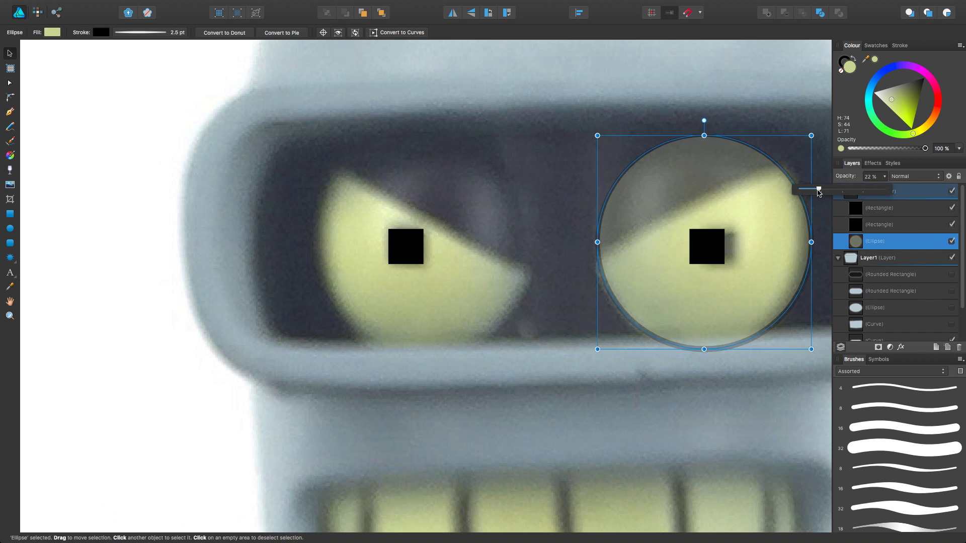
pyautogui.click(706, 247)
pyautogui.press('super+0')
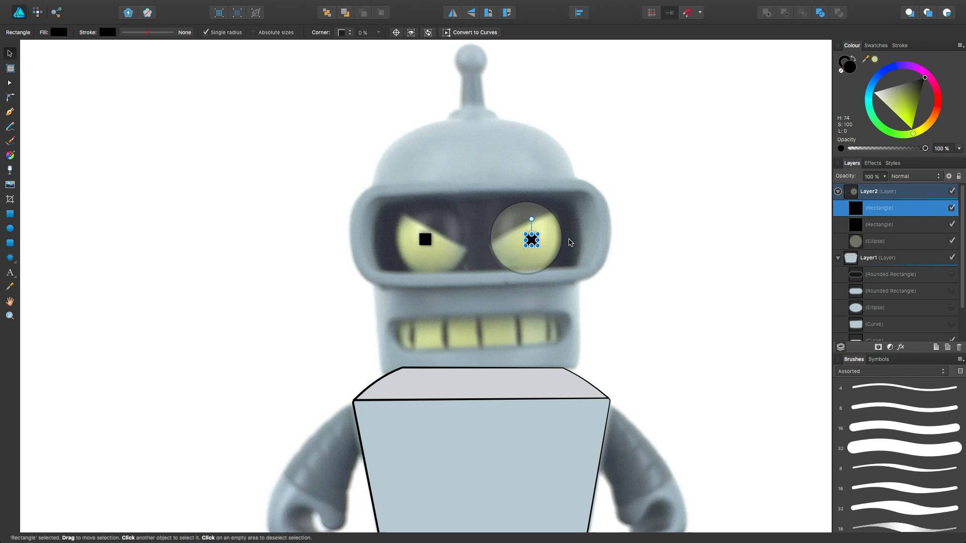
# Duplicate the right eye circle as a black editable curve at 36% opacity
pyautogui.click(891, 241)
pyautogui.press('super+j')
pyautogui.click(875, 258)
pyautogui.click(875, 241)
pyautogui.rightClick(517, 220)
pyautogui.click(577, 390)
pyautogui.scroll(3, 527, 236)
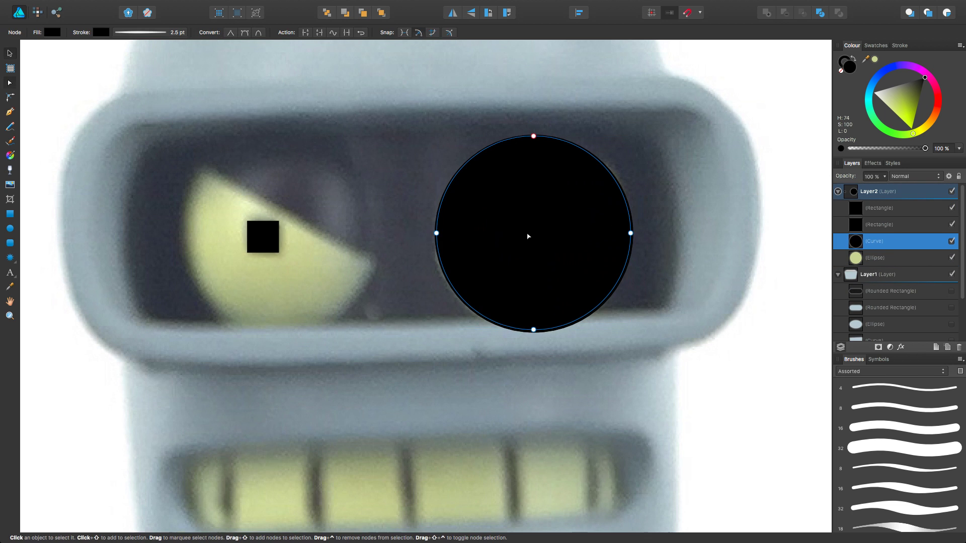
pyautogui.press('3')
pyautogui.press('6')
pyautogui.click(861, 259)
# Delete the curve's bottom and right nodes to form a slanted eyelid, then restore full opacity
pyautogui.click(601, 163)
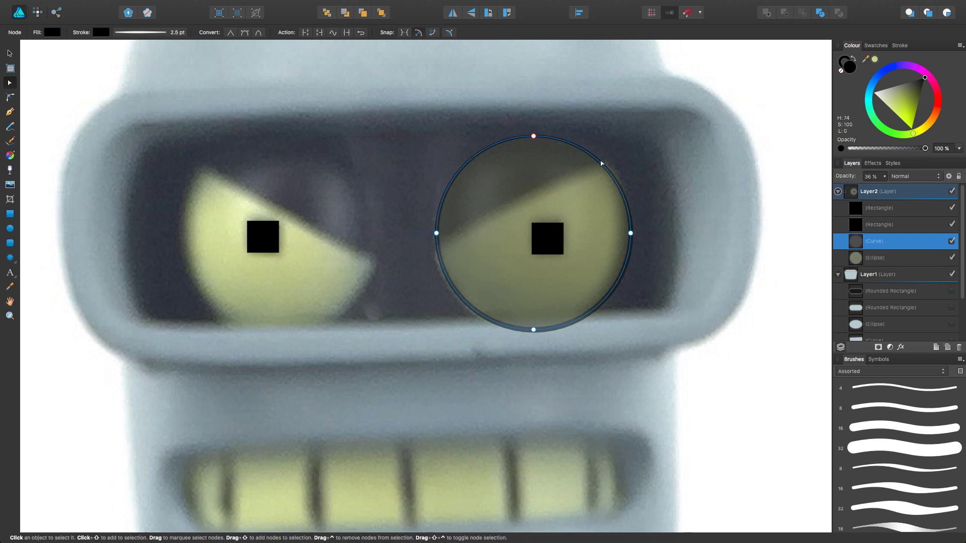
pyautogui.click(438, 248)
pyautogui.click(533, 329)
pyautogui.press('Delete')
pyautogui.click(630, 233)
pyautogui.press('Delete')
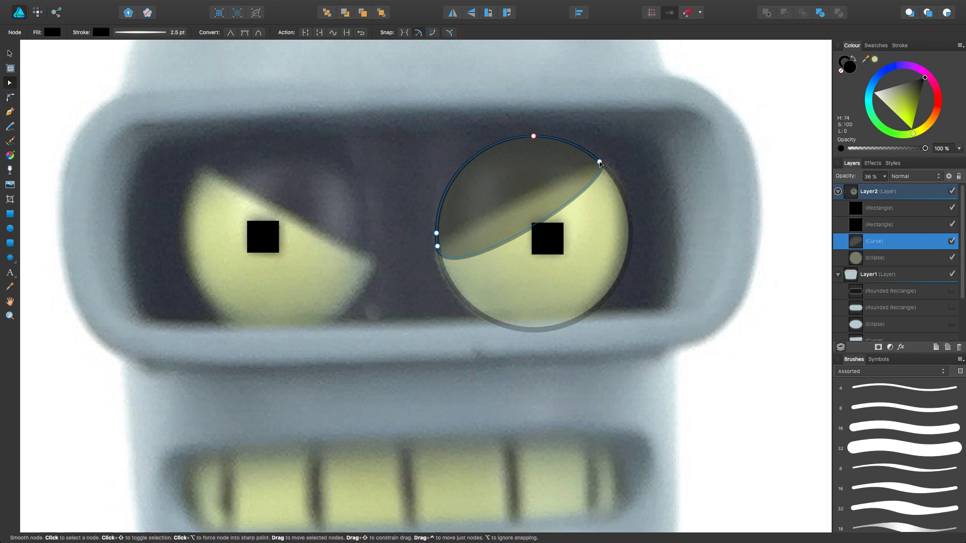
pyautogui.click(230, 33)
pyautogui.press('0')
pyautogui.click(875, 257)
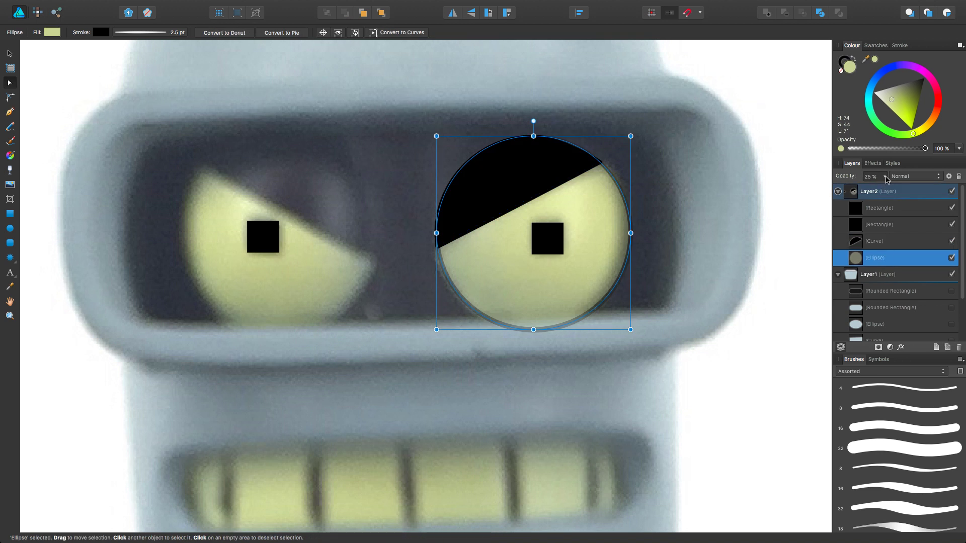
# Restore the eye circle's full opacity and show both visor rounded rectangles
pyautogui.press('0')
pyautogui.click(951, 290)
pyautogui.click(951, 307)
pyautogui.press('Escape')
pyautogui.scroll(-5, 573, 260)
pyautogui.scroll(5, 572, 259)
# Give the right eye circle a radial gradient running from its centre upward
pyautogui.click(574, 267)
pyautogui.press('g')
pyautogui.moveTo(567, 252); pyautogui.dragTo(606, 221)
pyautogui.moveTo(558, 247); pyautogui.dragTo(543, 194)
# Shade the eyelid with a radial gradient ending in a pure black stop
pyautogui.press('a')
pyautogui.click(560, 212)
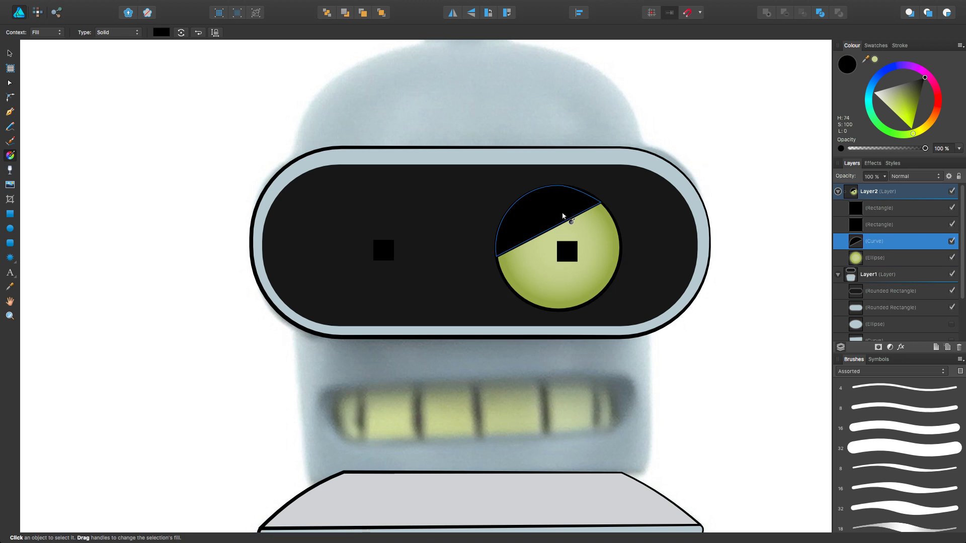
pyautogui.scroll(2, 563, 214)
pyautogui.press('g')
pyautogui.moveTo(510, 199); pyautogui.dragTo(473, 162)
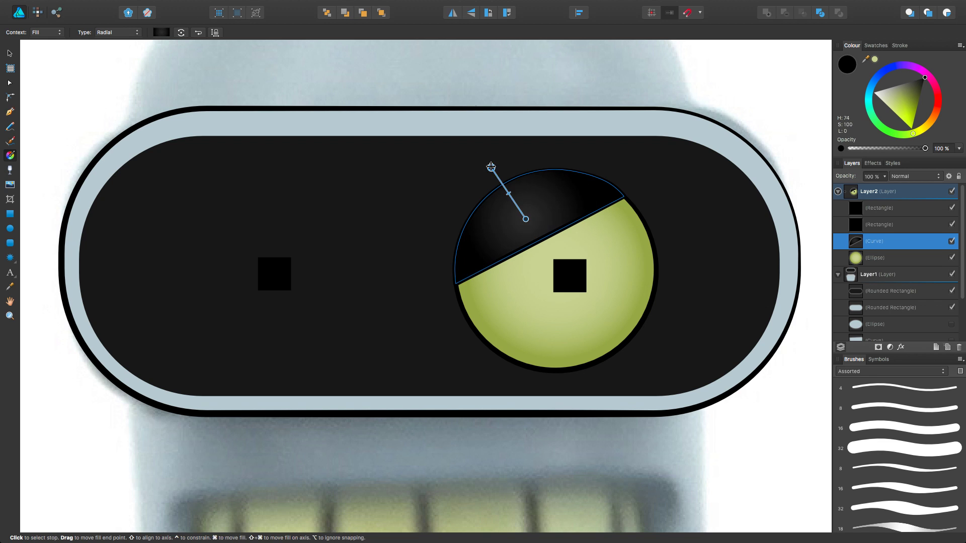
pyautogui.moveTo(540, 246); pyautogui.dragTo(505, 193)
pyautogui.moveTo(558, 262); pyautogui.dragTo(507, 188)
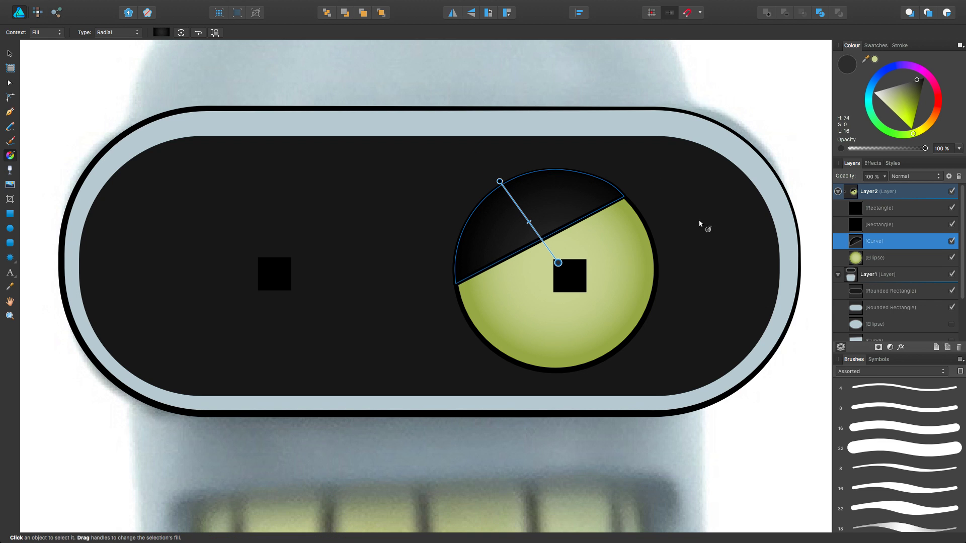
pyautogui.moveTo(918, 82); pyautogui.dragTo(924, 77)
pyautogui.moveTo(500, 181); pyautogui.dragTo(504, 187)
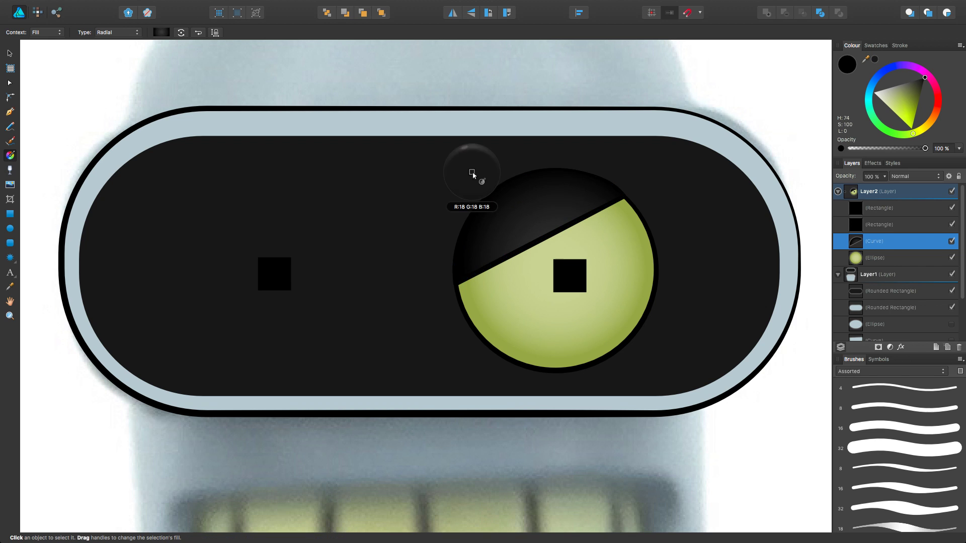
# Delete the left eye's pupil
pyautogui.press('v')
pyautogui.click(141, 32)
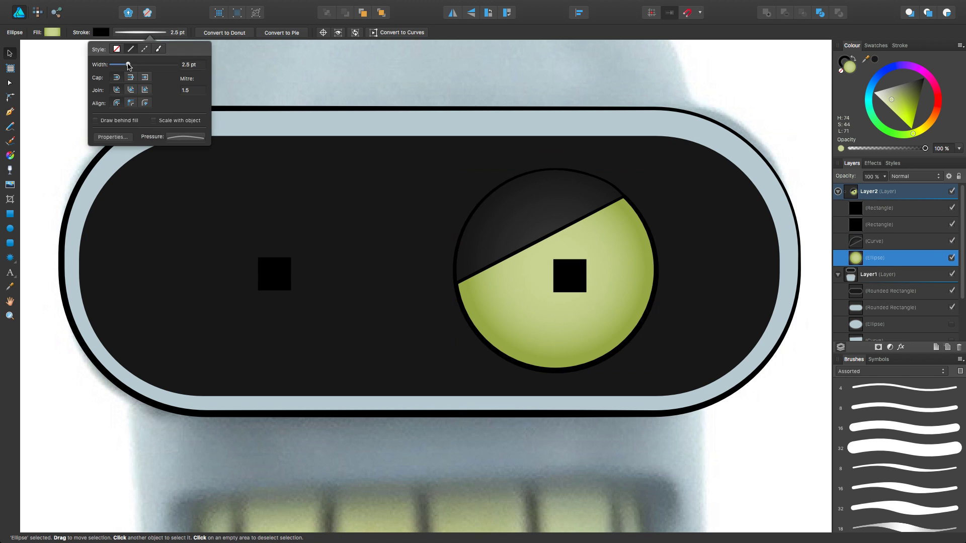
pyautogui.press('Escape')
pyautogui.scroll(-5, 445, 251)
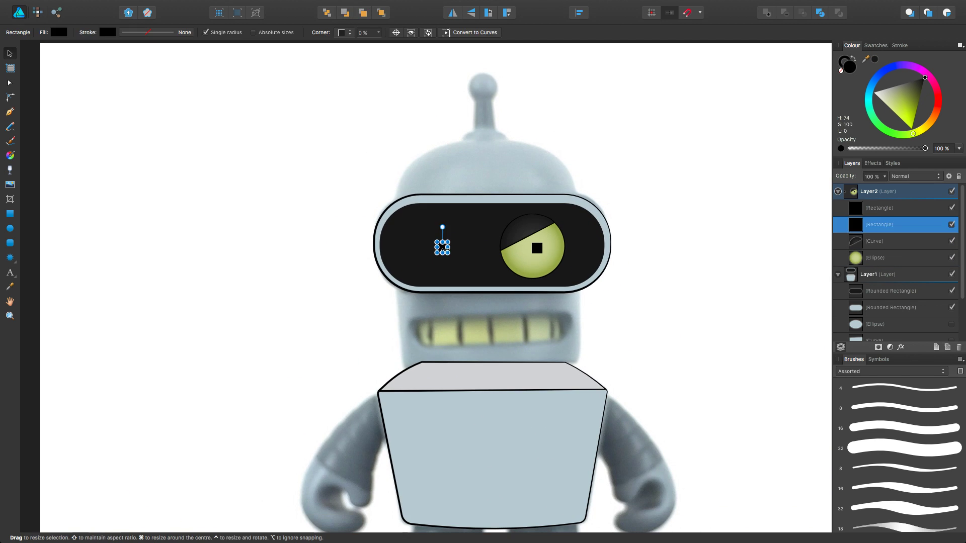
pyautogui.click(445, 252)
pyautogui.press('Delete')
pyautogui.scroll(3, 527, 253)
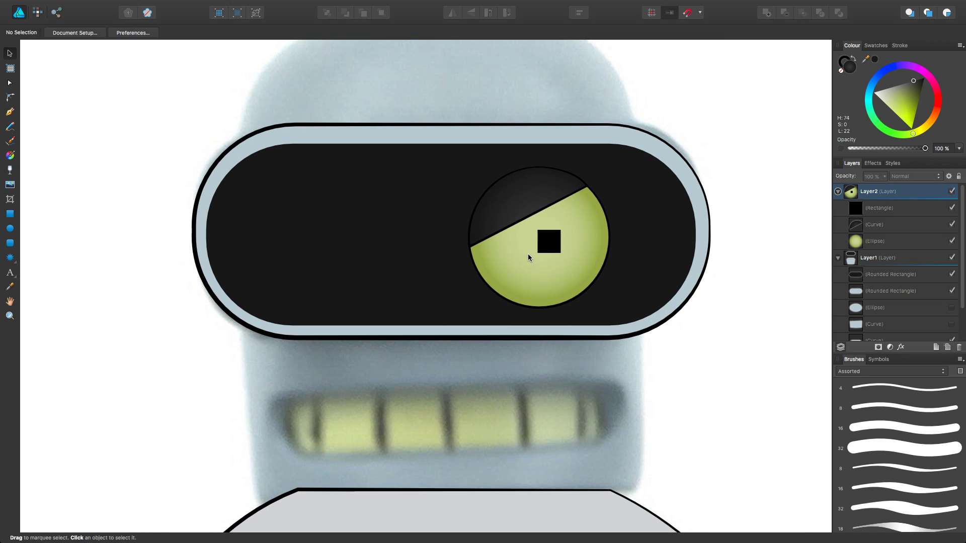
# Draw a small white circle over the right pupil
pyautogui.click(548, 241)
pyautogui.click(13, 229)
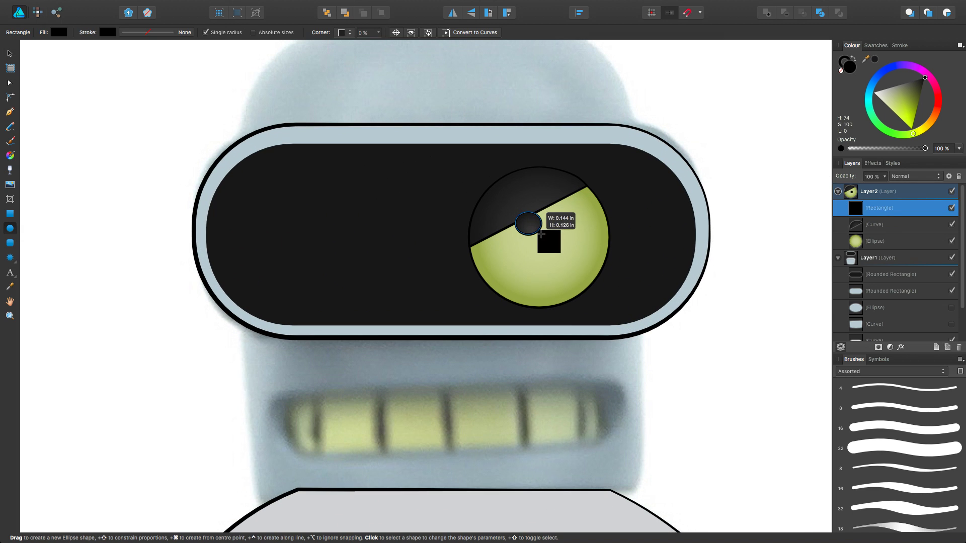
pyautogui.moveTo(518, 211); pyautogui.dragTo(548, 242)
pyautogui.click(51, 32)
pyautogui.click(90, 105)
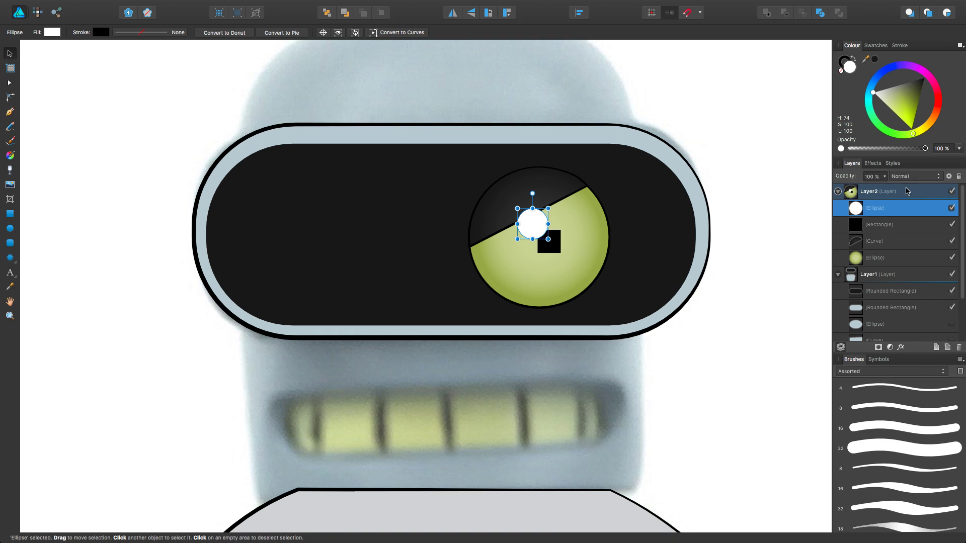
# Apply a Gaussian Blur layer effect to the white circle to make a soft glint
pyautogui.click(900, 347)
pyautogui.click(315, 152)
pyautogui.moveTo(431, 163); pyautogui.dragTo(249, 159)
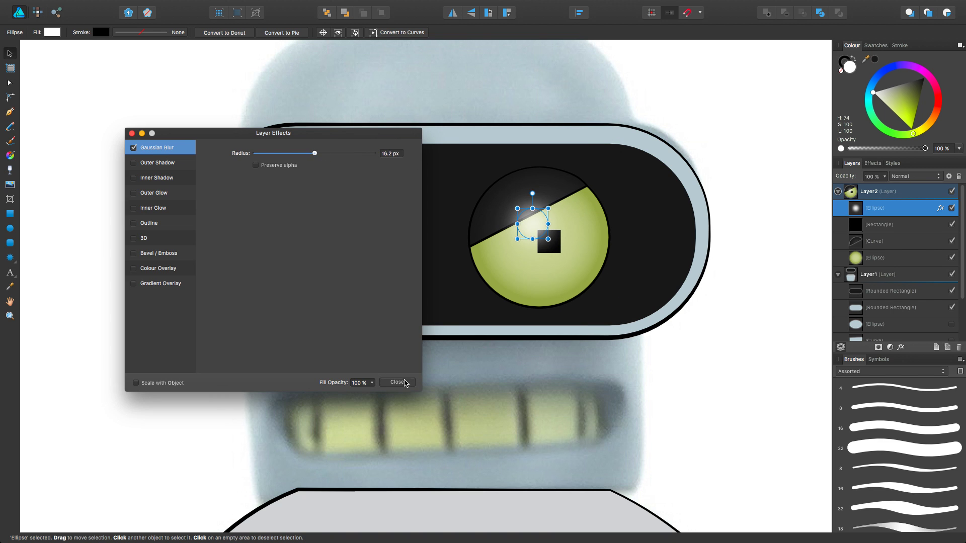
pyautogui.click(397, 382)
pyautogui.scroll(-5, 543, 234)
pyautogui.scroll(5, 544, 234)
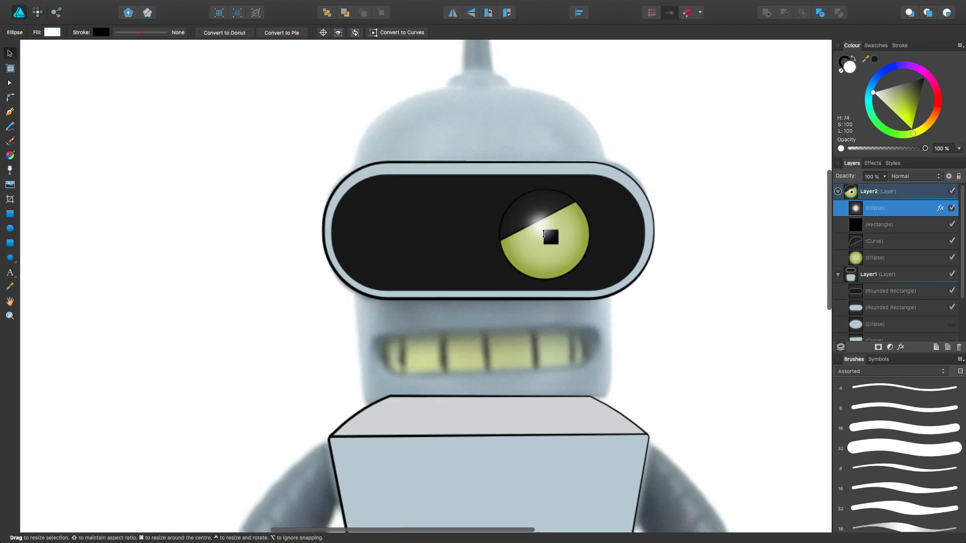
pyautogui.click(707, 228)
pyautogui.scroll(-5, 707, 228)
pyautogui.scroll(5, 570, 258)
# Add a lighter stop to the green iris's radial gradient
pyautogui.click(569, 257)
pyautogui.press('g')
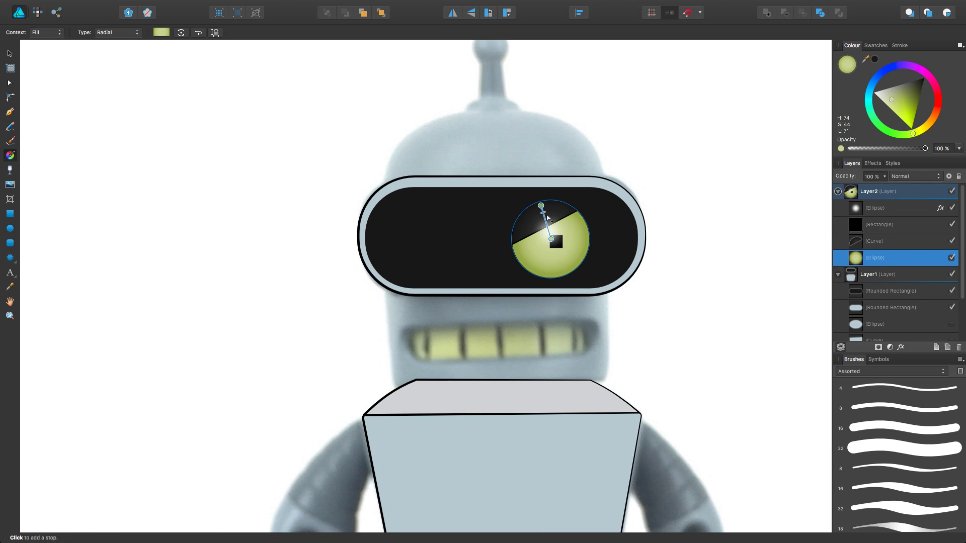
pyautogui.scroll(4, 568, 269)
pyautogui.click(565, 261)
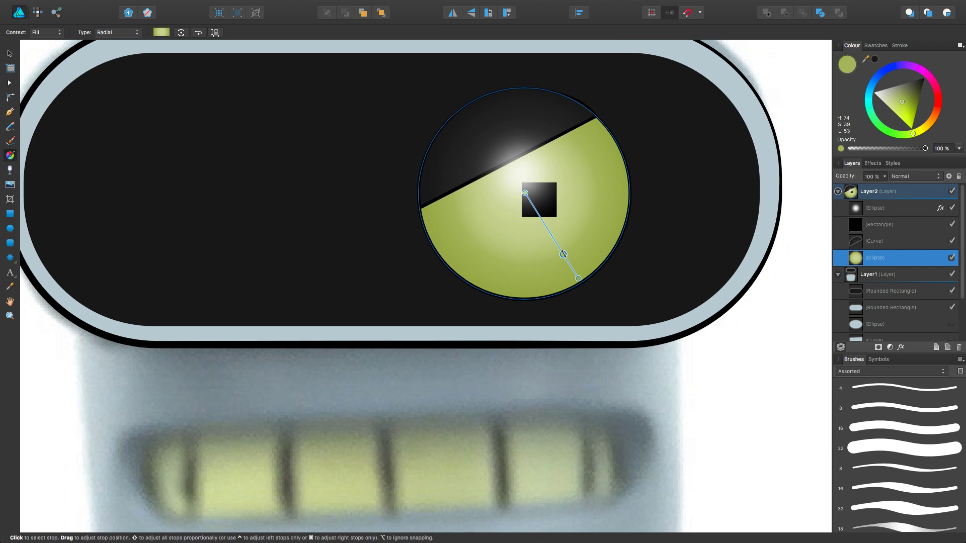
pyautogui.moveTo(907, 102); pyautogui.dragTo(890, 99)
# Add a dark olive stop near the iris rim and collapse Layer2
pyautogui.click(575, 273)
pyautogui.scroll(3, 577, 278)
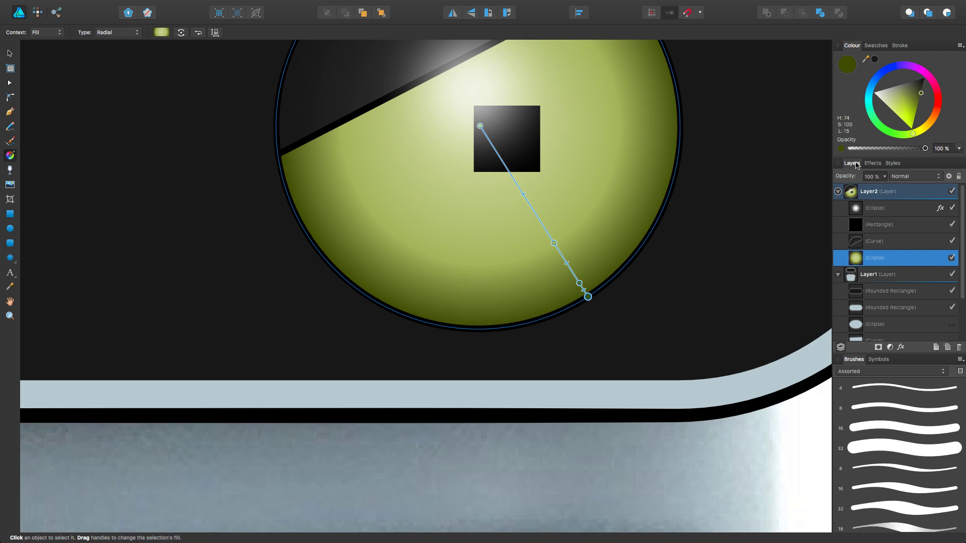
pyautogui.scroll(-5, 582, 288)
pyautogui.scroll(5, 533, 364)
pyautogui.click(532, 365)
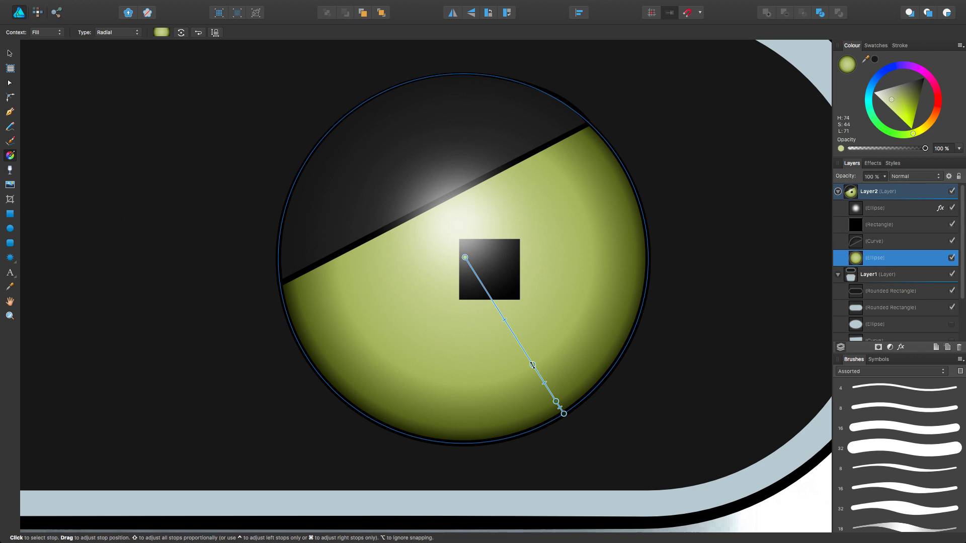
pyautogui.scroll(-5, 654, 383)
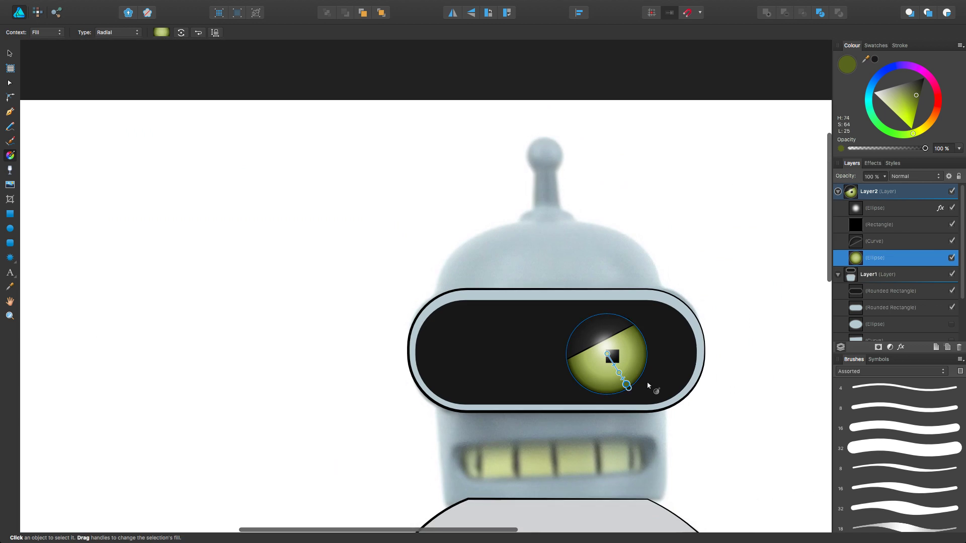
pyautogui.press('Escape')
pyautogui.hscroll(-2, 508, 241)
pyautogui.scroll(1, 550, 225)
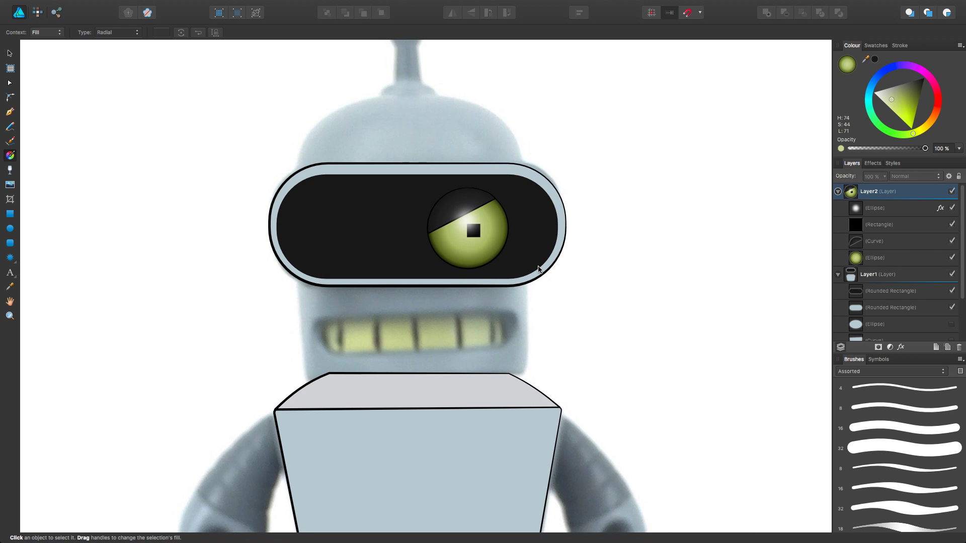
pyautogui.click(838, 191)
# Collapse Layer1 and save the document
pyautogui.click(838, 208)
pyautogui.press('super+s')
pyautogui.press('Return')
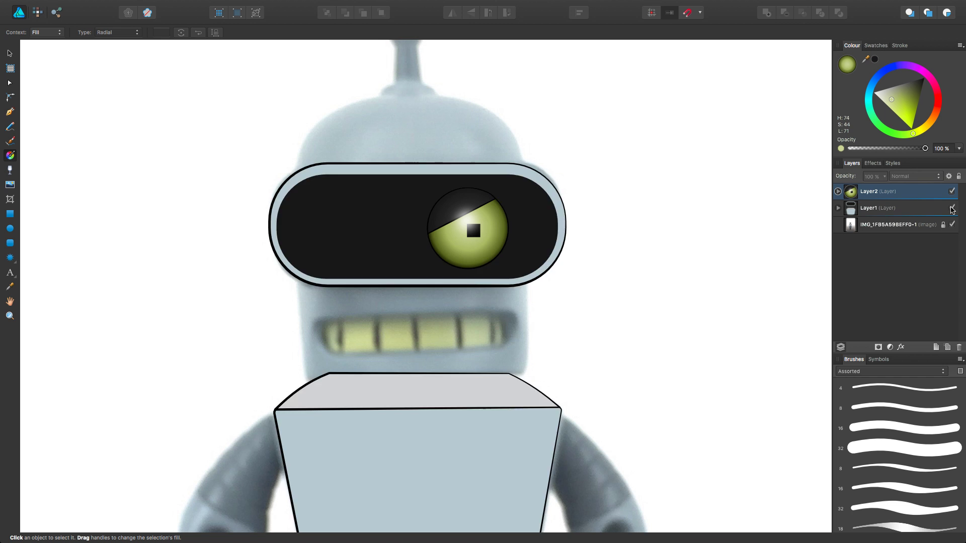
# Draw a black rounded rectangle inside the visor band
pyautogui.click(951, 208)
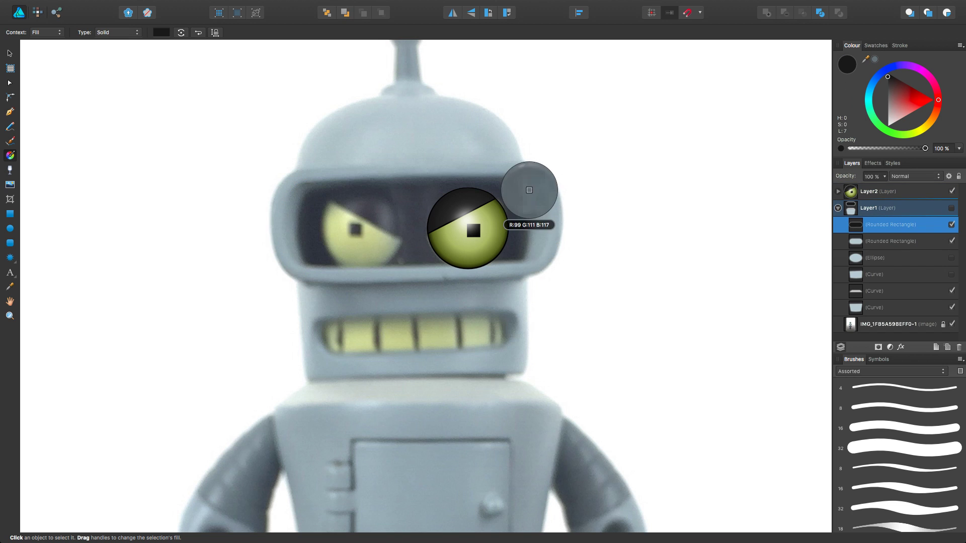
pyautogui.click(951, 208)
pyautogui.click(951, 225)
pyautogui.click(951, 241)
pyautogui.click(10, 243)
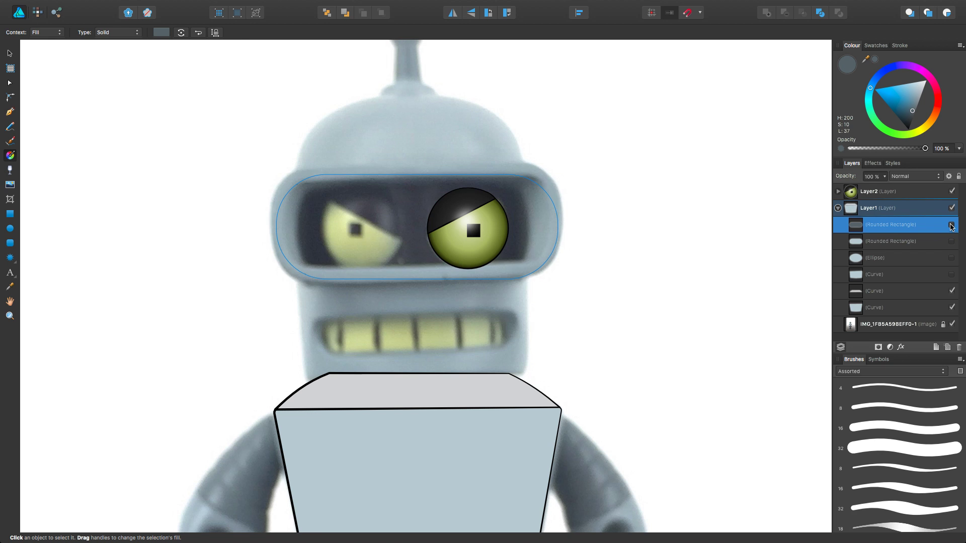
pyautogui.moveTo(298, 186)
pyautogui.mouseDown()
pyautogui.moveTo(524, 186)
pyautogui.moveTo(525, 254)
pyautogui.mouseUp()
pyautogui.moveTo(411, 254); pyautogui.dragTo(411, 266)
pyautogui.click(950, 241)
pyautogui.click(951, 258)
pyautogui.moveTo(912, 111); pyautogui.dragTo(908, 130)
# Straighten and shrink the Bender reference photo, then erase its background in the Pixel persona
pyautogui.press('super+0')
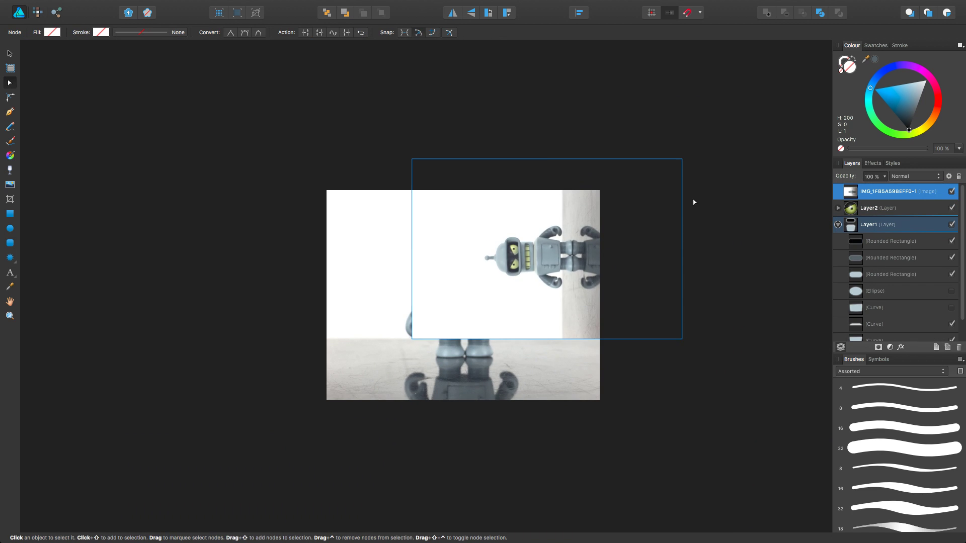
pyautogui.press('v')
pyautogui.moveTo(683, 159); pyautogui.dragTo(508, 233)
pyautogui.press('super+2')
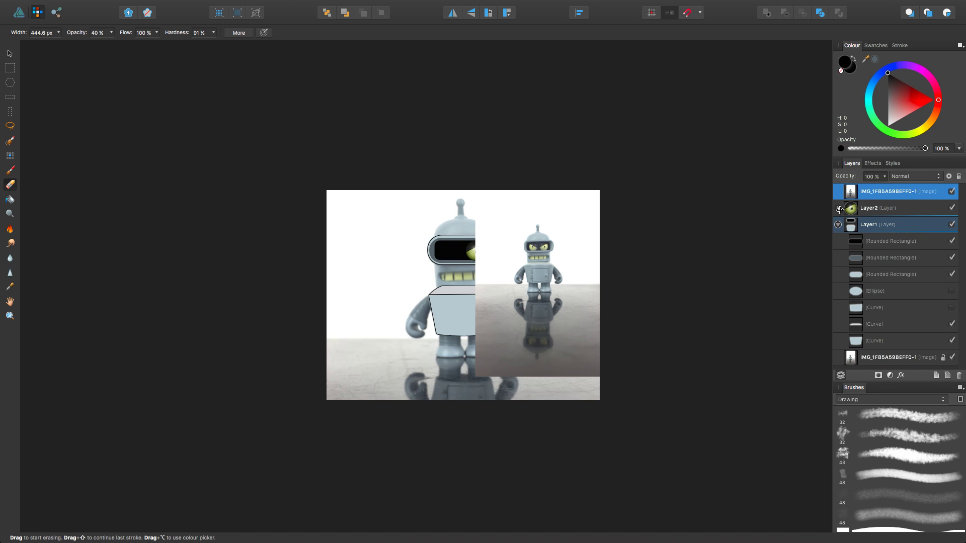
pyautogui.moveTo(489, 211); pyautogui.dragTo(489, 297)
pyautogui.press('0')
pyautogui.moveTo(493, 347); pyautogui.dragTo(590, 307)
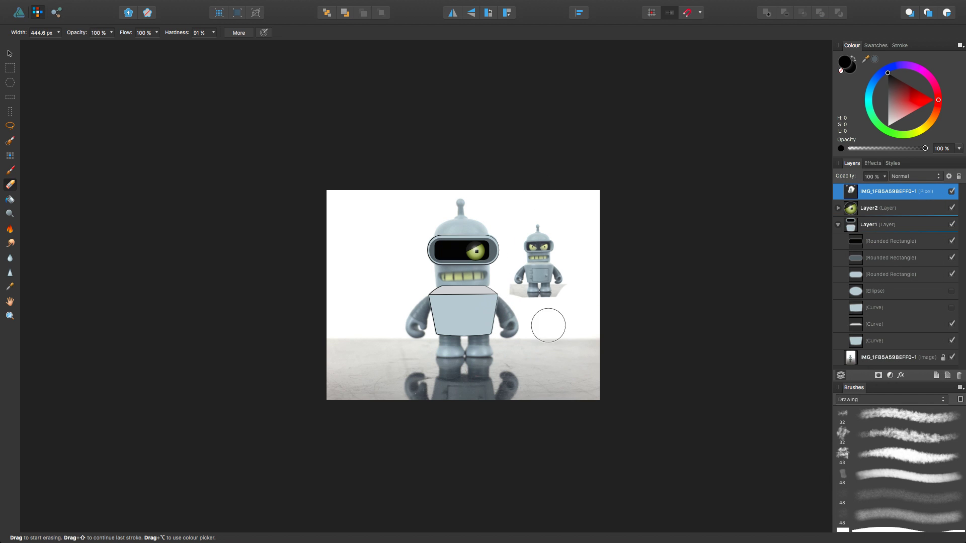
pyautogui.press('super+1')
pyautogui.scroll(5, 478, 254)
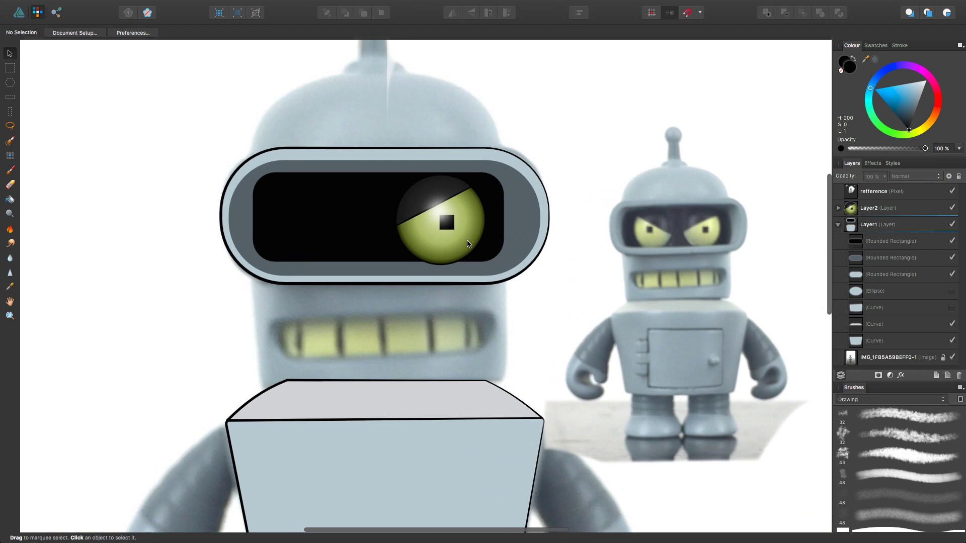
# Enlarge the eye slightly
pyautogui.click(472, 269)
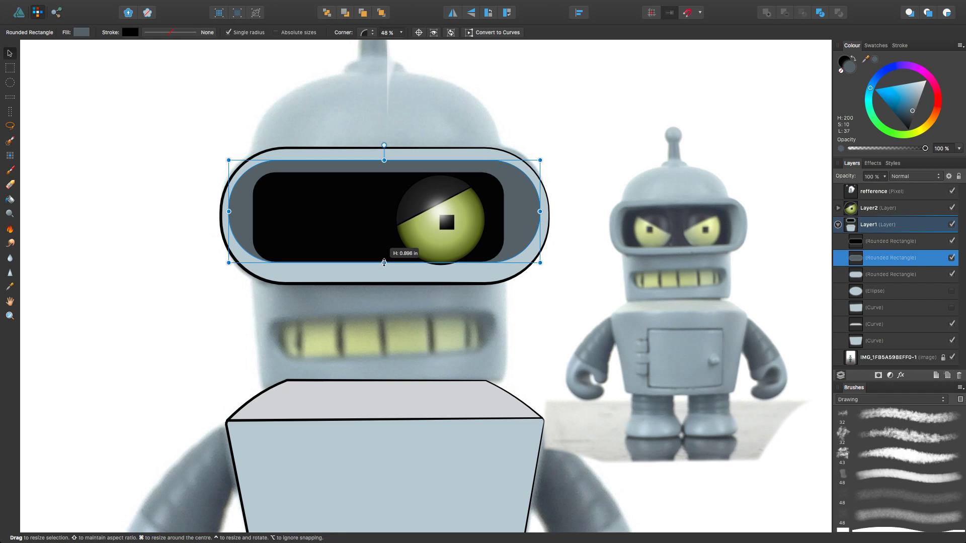
pyautogui.click(441, 221)
pyautogui.moveTo(484, 264); pyautogui.dragTo(495, 272)
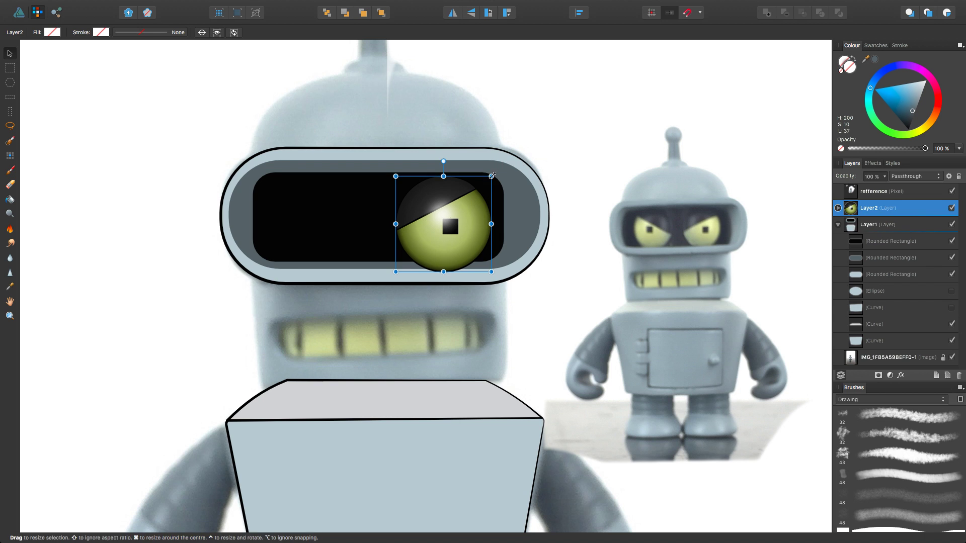
pyautogui.press('super+d')
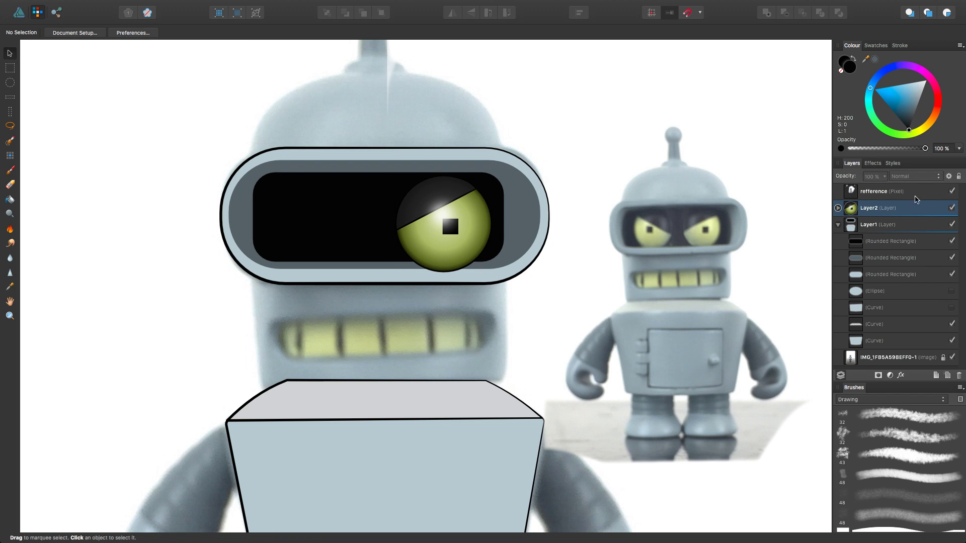
# Adjust the bottom, right and top edges of the grey inner visor shape
pyautogui.press('super+1')
pyautogui.press('v')
pyautogui.click(383, 264)
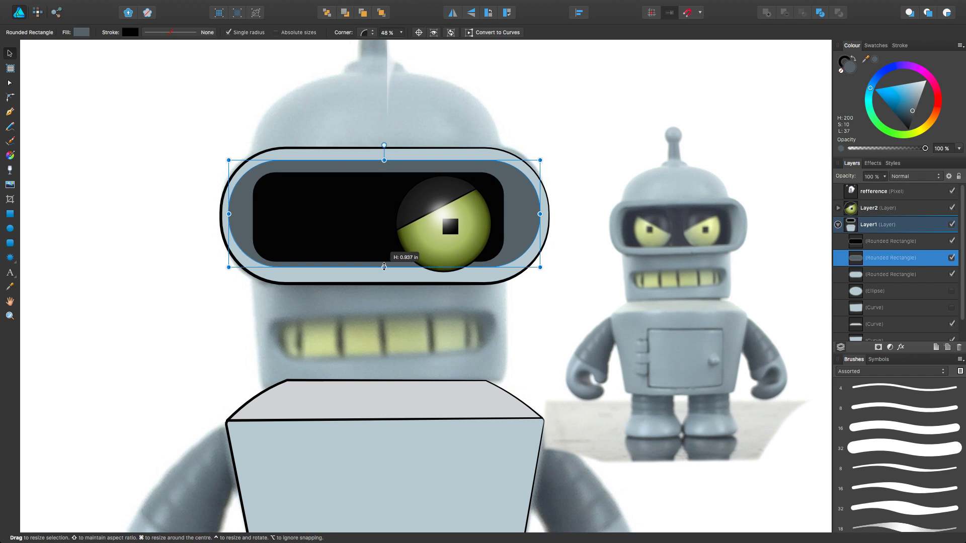
pyautogui.moveTo(383, 266); pyautogui.dragTo(383, 264)
pyautogui.moveTo(539, 213); pyautogui.dragTo(538, 211)
pyautogui.moveTo(384, 160); pyautogui.dragTo(383, 157)
# Draw a dark rectangle on a new layer along the eye's bottom edge
pyautogui.press('super+shift+l')
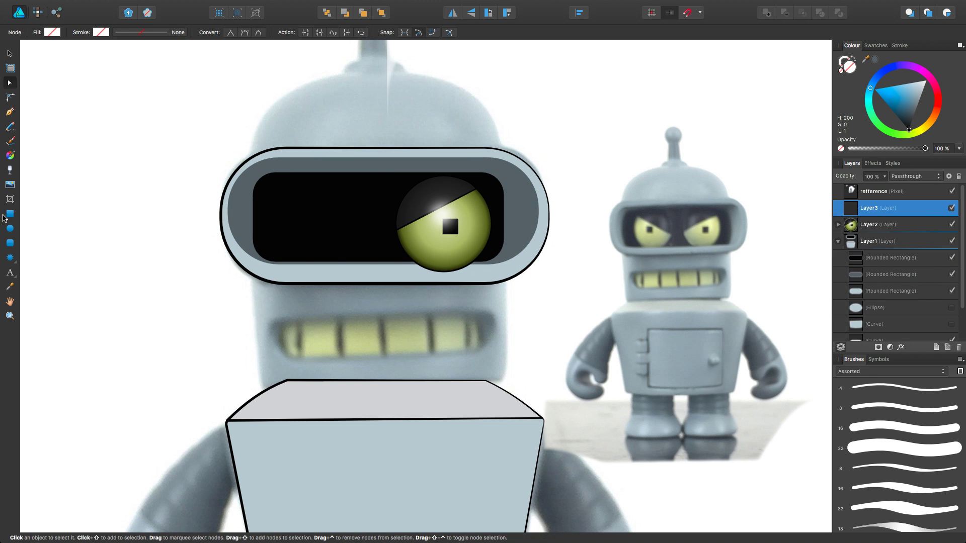
pyautogui.click(9, 213)
pyautogui.click(445, 271)
pyautogui.press('super+d')
pyautogui.moveTo(397, 264); pyautogui.dragTo(489, 280)
# Move the new rectangle into the eye layer, undoing a trial combine with the eyeball
pyautogui.press('a')
pyautogui.click(885, 224)
pyautogui.keyDown('shift'); pyautogui.click(887, 211); pyautogui.keyUp('shift')
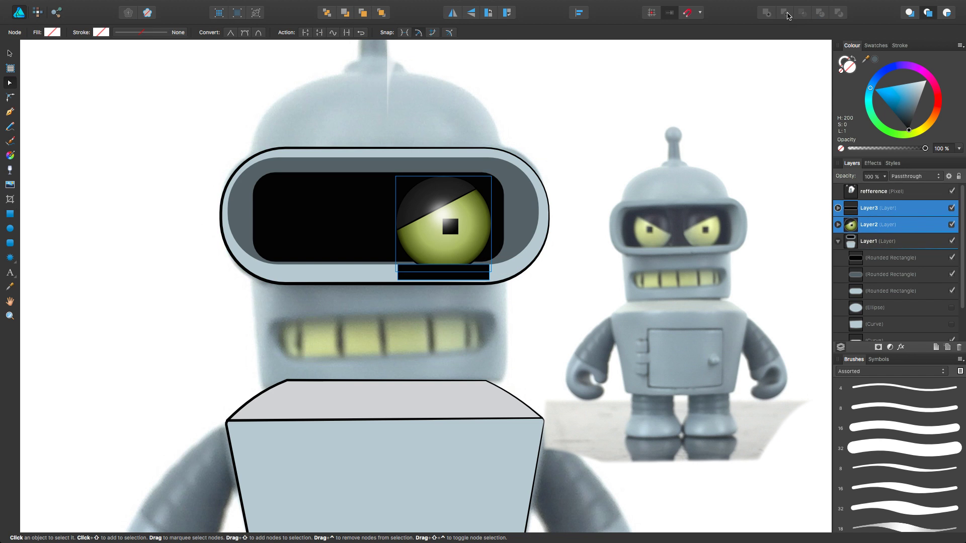
pyautogui.moveTo(888, 212); pyautogui.dragTo(885, 299)
pyautogui.click(885, 274)
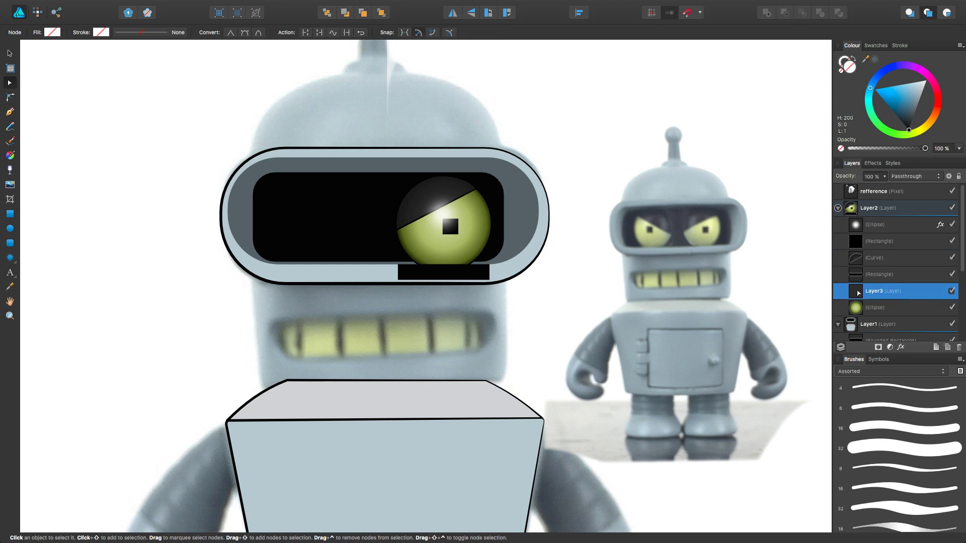
pyautogui.keyDown('shift'); pyautogui.click(885, 291); pyautogui.keyUp('shift')
pyautogui.click(784, 13)
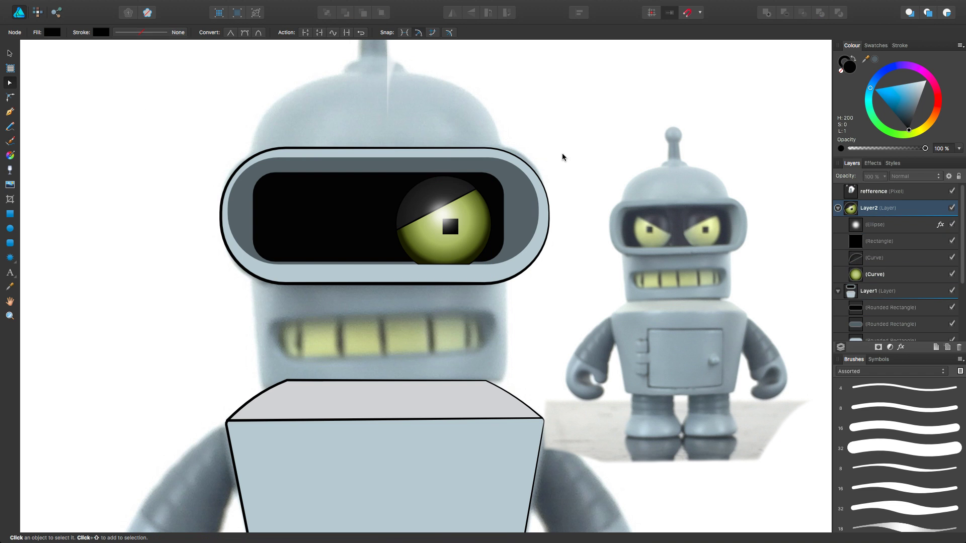
pyautogui.hotkey('ctrl', 'z')
pyautogui.scroll(5, 427, 222)
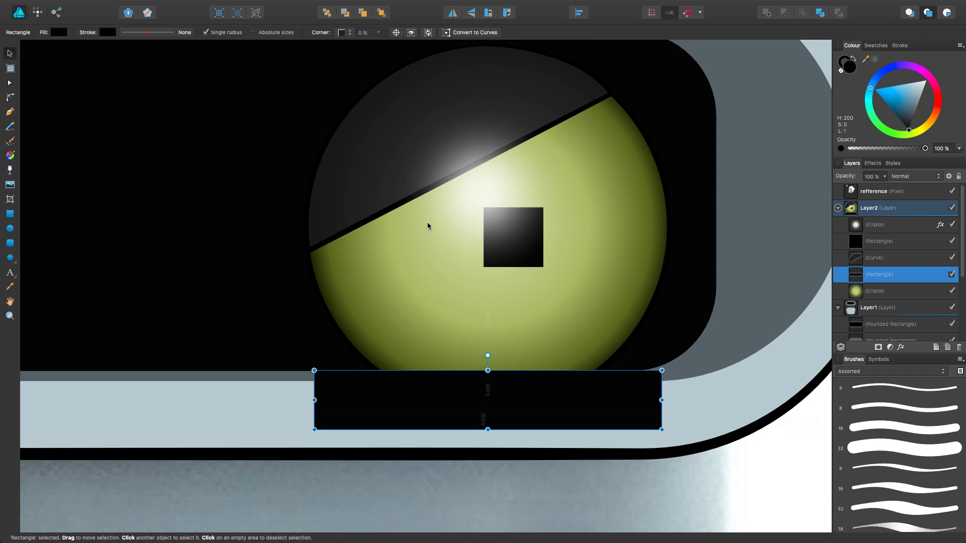
# Rename Layer2 to 'eye'
pyautogui.click(837, 208)
pyautogui.scroll(-5, 455, 326)
pyautogui.doubleClick(868, 208)
pyautogui.write('eye')
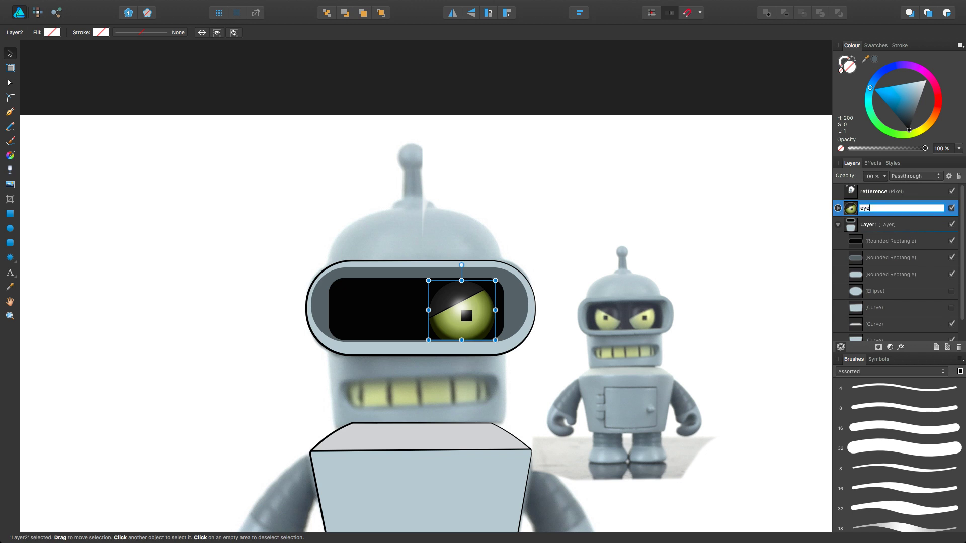
# Duplicate the eye, place the copy in the left visor slot and flip it horizontally
pyautogui.click(123, 5)
pyautogui.moveTo(467, 300); pyautogui.dragTo(386, 311)
pyautogui.click(297, 129)
pyautogui.scroll(5, 393, 308)
pyautogui.click(581, 316)
# Shade the grey visor shape with a linear gradient, adding and darkening end stops
pyautogui.scroll(-5, 380, 203)
pyautogui.click(951, 192)
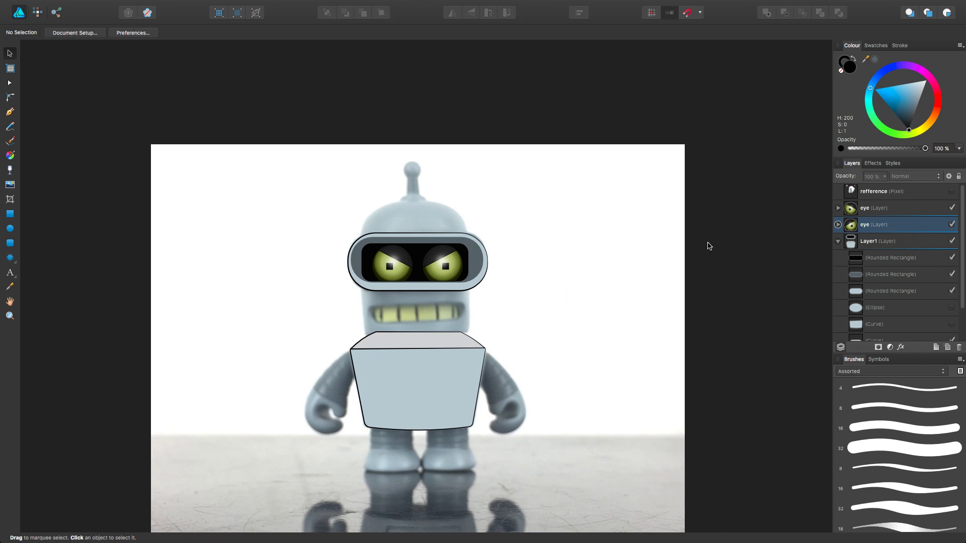
pyautogui.scroll(5, 597, 243)
pyautogui.click(953, 275)
pyautogui.press('g')
pyautogui.moveTo(288, 234); pyautogui.dragTo(602, 233)
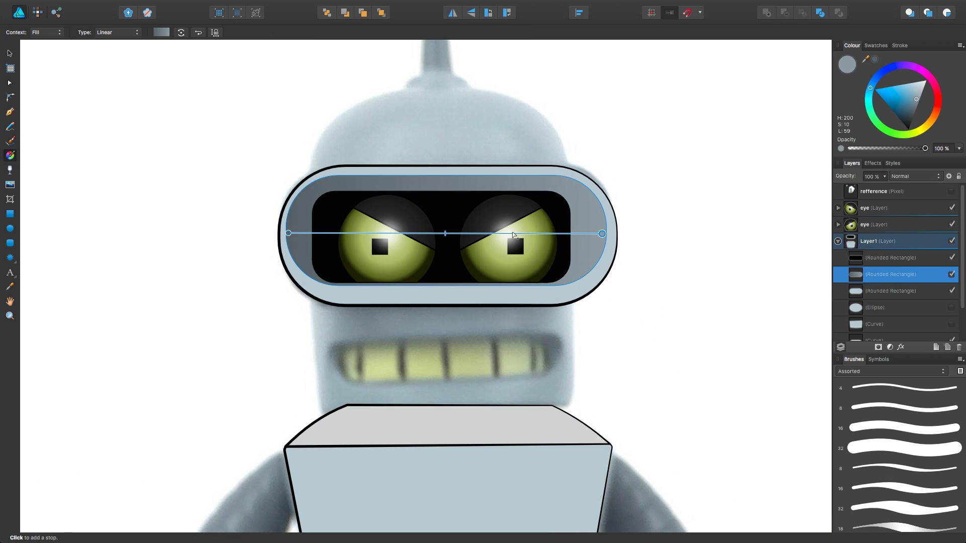
pyautogui.click(300, 233)
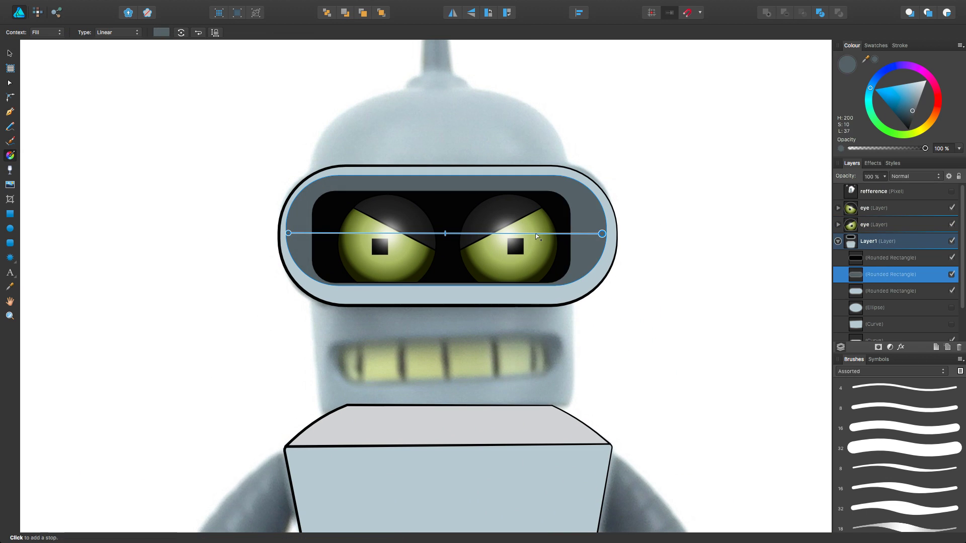
pyautogui.click(952, 191)
pyautogui.click(587, 233)
pyautogui.moveTo(911, 125); pyautogui.dragTo(911, 120)
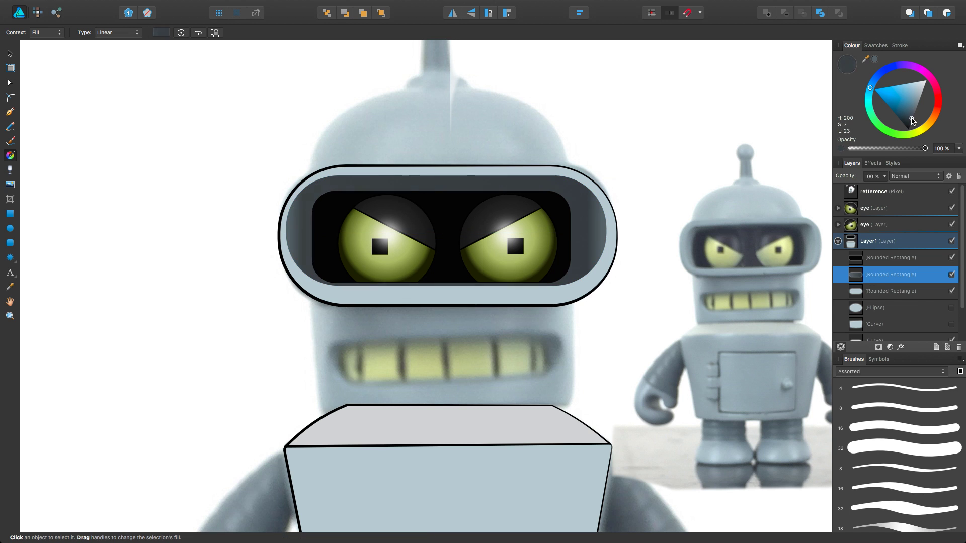
pyautogui.click(313, 233)
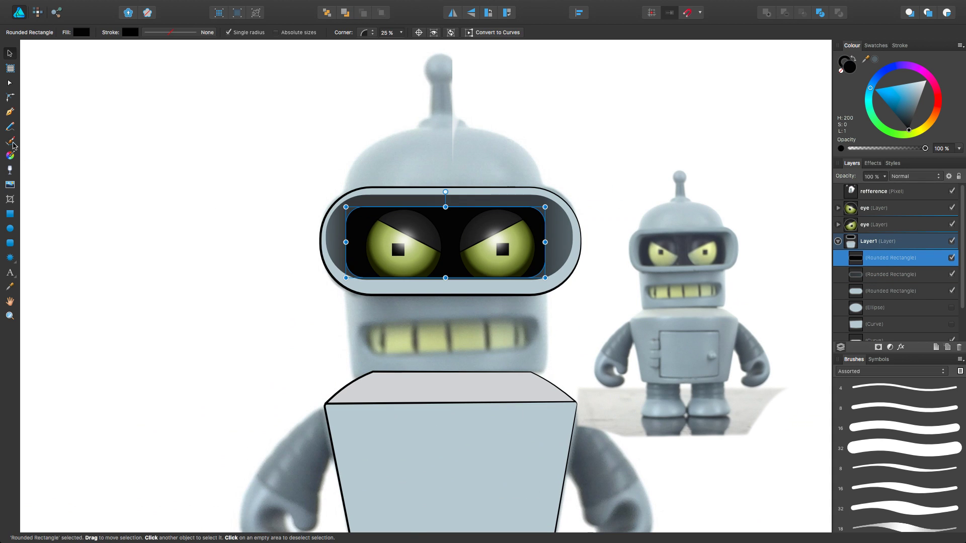
# Give the black eye panel a darkened linear gradient and draw a black mouth rectangle
pyautogui.moveTo(350, 245); pyautogui.dragTo(524, 243)
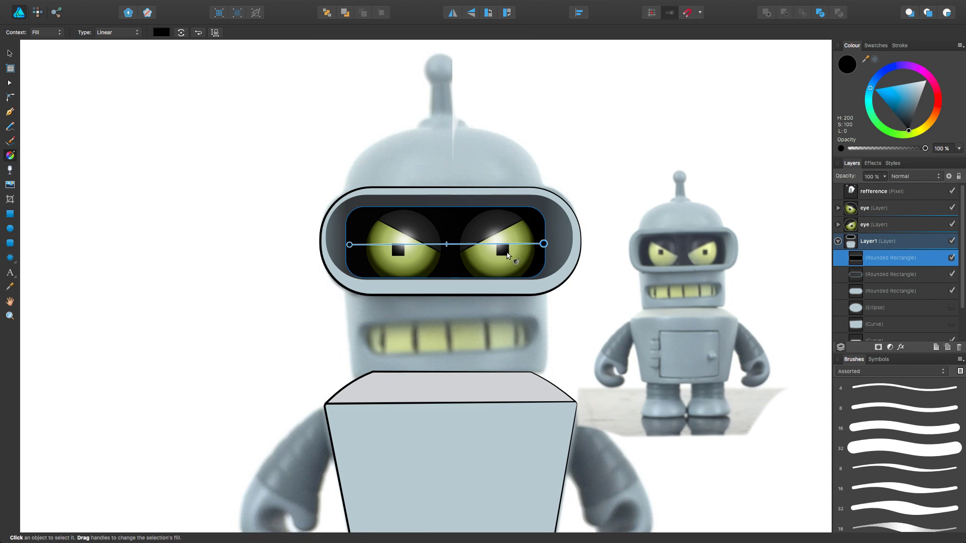
pyautogui.click(887, 86)
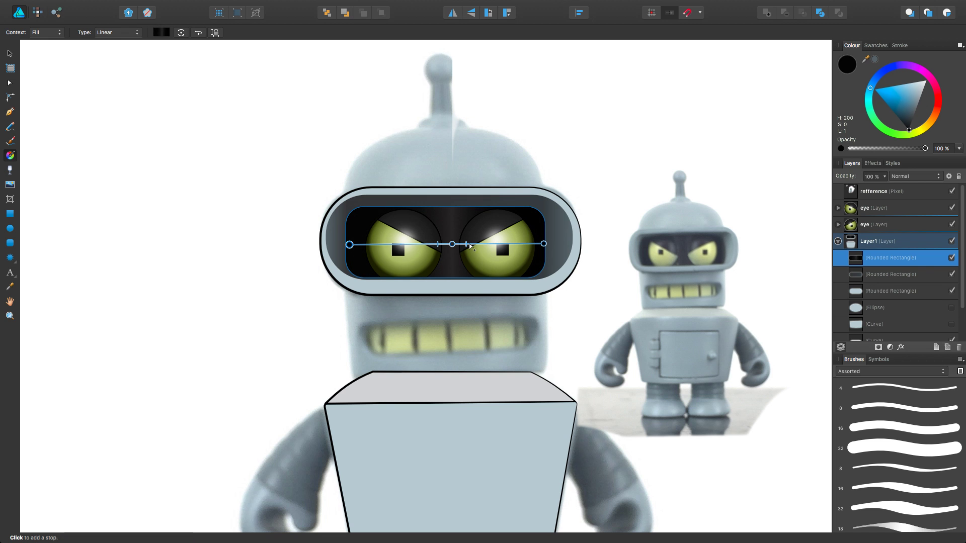
pyautogui.press('super+d')
pyautogui.press('super+0')
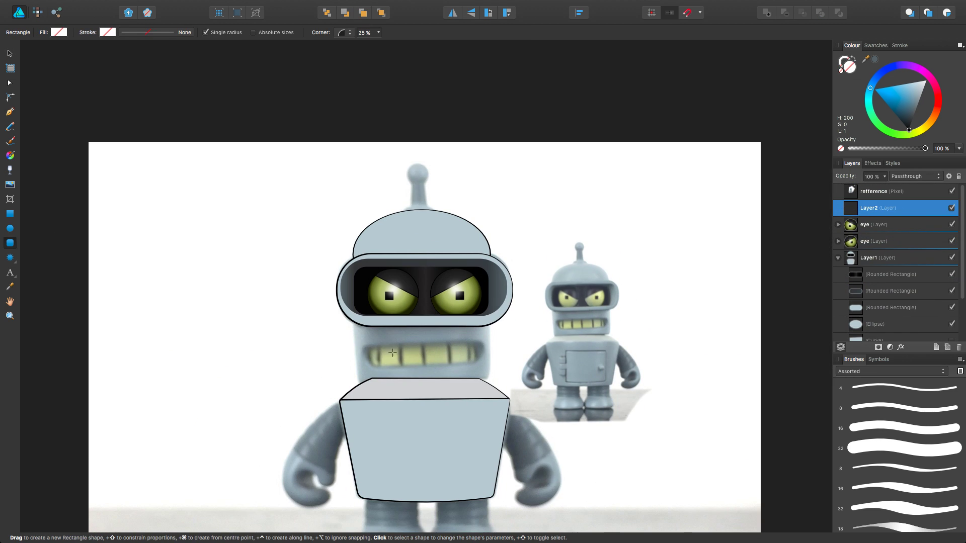
pyautogui.moveTo(360, 333); pyautogui.dragTo(471, 367)
# Enlarge the mouth, make it translucent, and draw a yellow-green tooth rectangle without outline
pyautogui.moveTo(471, 231); pyautogui.dragTo(491, 254)
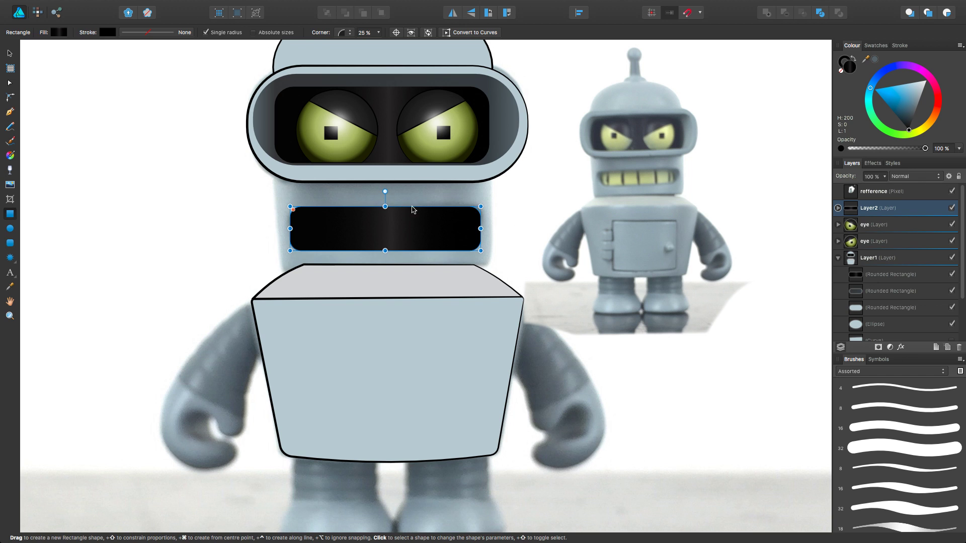
pyautogui.click(877, 207)
pyautogui.press('5')
pyautogui.moveTo(351, 201)
pyautogui.mouseDown()
pyautogui.moveTo(395, 243)
pyautogui.moveTo(386, 258)
pyautogui.mouseUp()
pyautogui.click(107, 32)
pyautogui.click(59, 33)
pyautogui.click(136, 147)
# Sample the teeth colour from the photo and duplicate the tooth into a row
pyautogui.moveTo(866, 59); pyautogui.dragTo(636, 177)
pyautogui.press('v')
pyautogui.moveTo(369, 230); pyautogui.dragTo(405, 230)
pyautogui.moveTo(406, 230); pyautogui.dragTo(443, 231)
pyautogui.moveTo(369, 236); pyautogui.dragTo(302, 237)
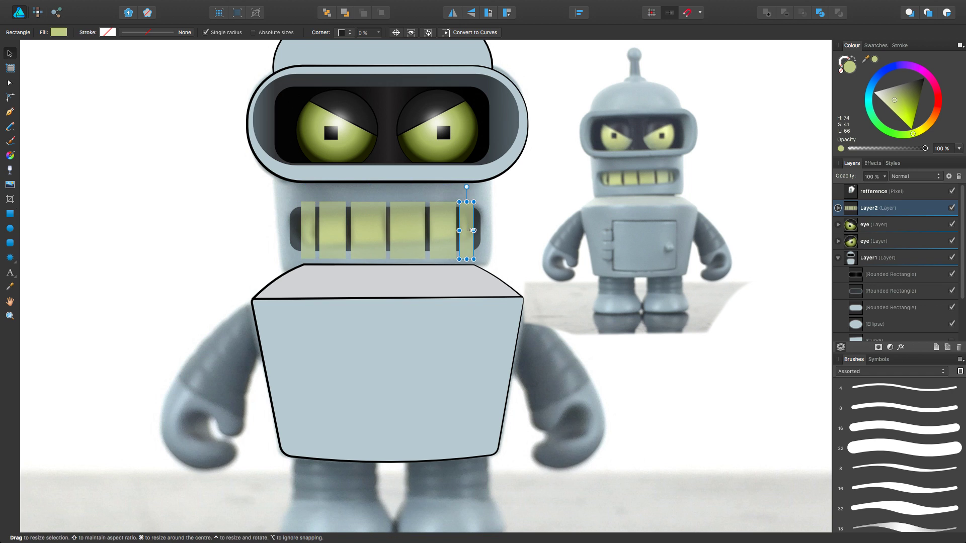
# Move the dark mouth shape into the teeth layer, shorten it, and place it above the teeth
pyautogui.click(475, 226)
pyautogui.press('super+bracketright')
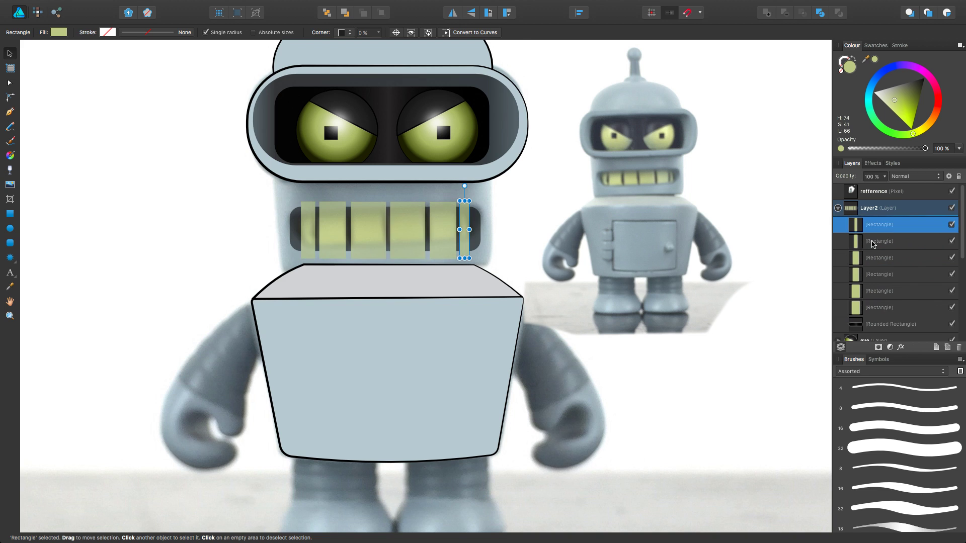
pyautogui.moveTo(384, 250); pyautogui.dragTo(385, 236)
pyautogui.moveTo(889, 318); pyautogui.dragTo(823, 204)
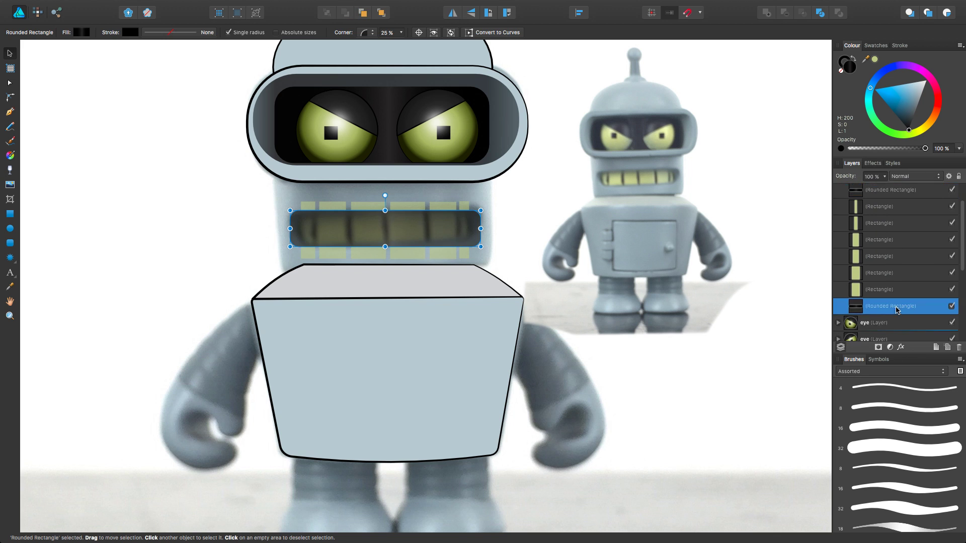
# Group the six tooth rectangles and resize the group to fit the mouth
pyautogui.press('super+a')
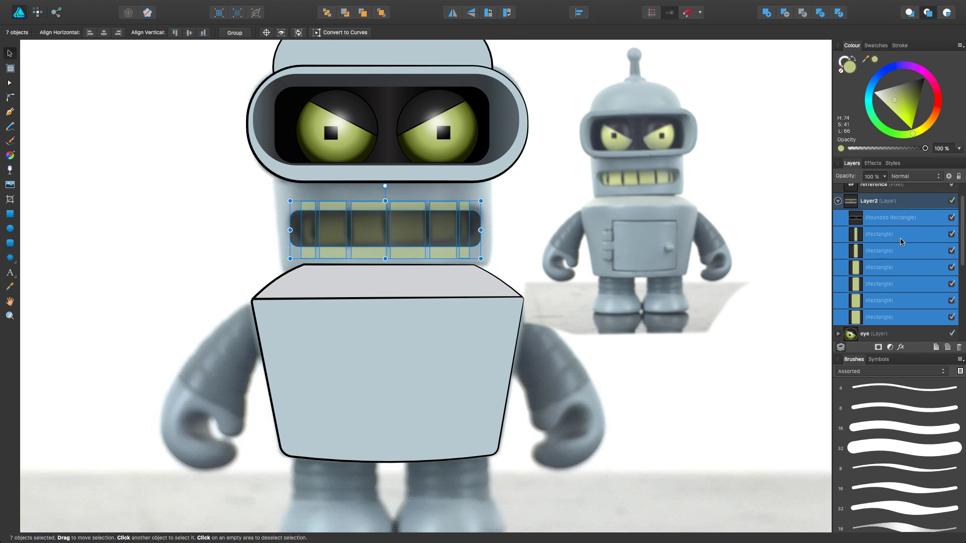
pyautogui.press('super+g')
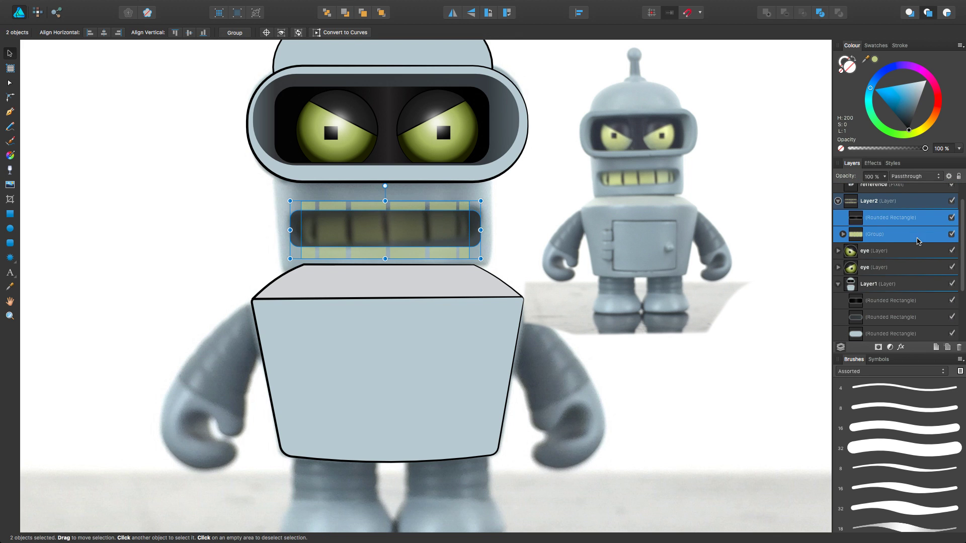
pyautogui.rightClick(902, 220)
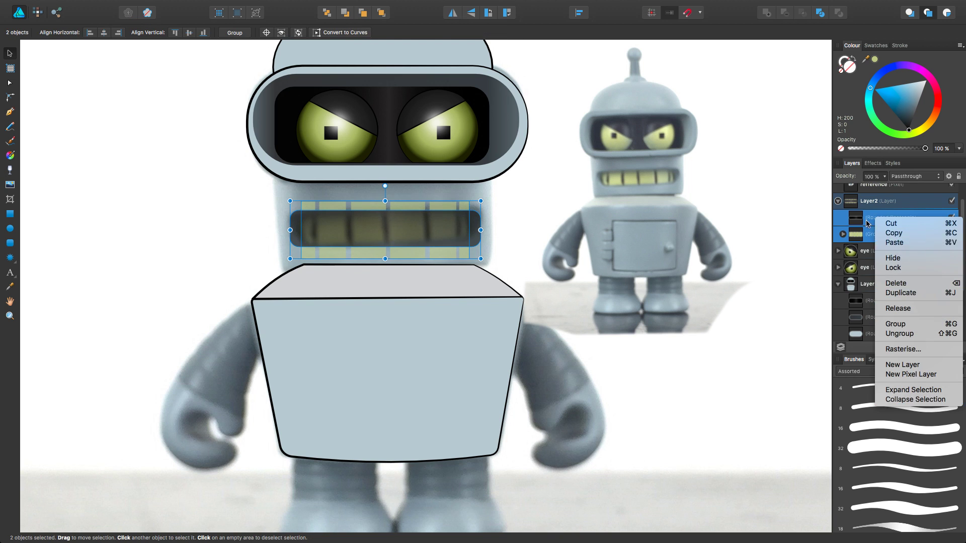
pyautogui.click(855, 234)
pyautogui.moveTo(385, 212); pyautogui.dragTo(385, 211)
# Reorder the teeth group above the mouth shape in the Layers panel
pyautogui.click(891, 218)
pyautogui.moveTo(875, 240); pyautogui.dragTo(875, 222)
pyautogui.click(890, 241)
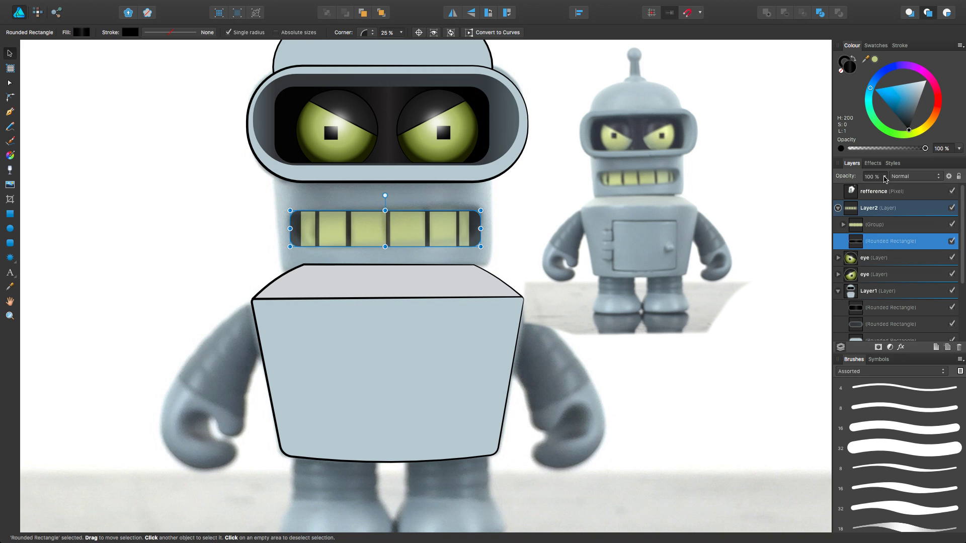
pyautogui.click(875, 208)
pyautogui.click(398, 243)
# Shade the teeth with a linear gradient darkening toward the bottom, with a raised middle stop
pyautogui.scroll(5, 400, 247)
pyautogui.click(10, 169)
pyautogui.moveTo(324, 139); pyautogui.dragTo(324, 260)
pyautogui.click(324, 206)
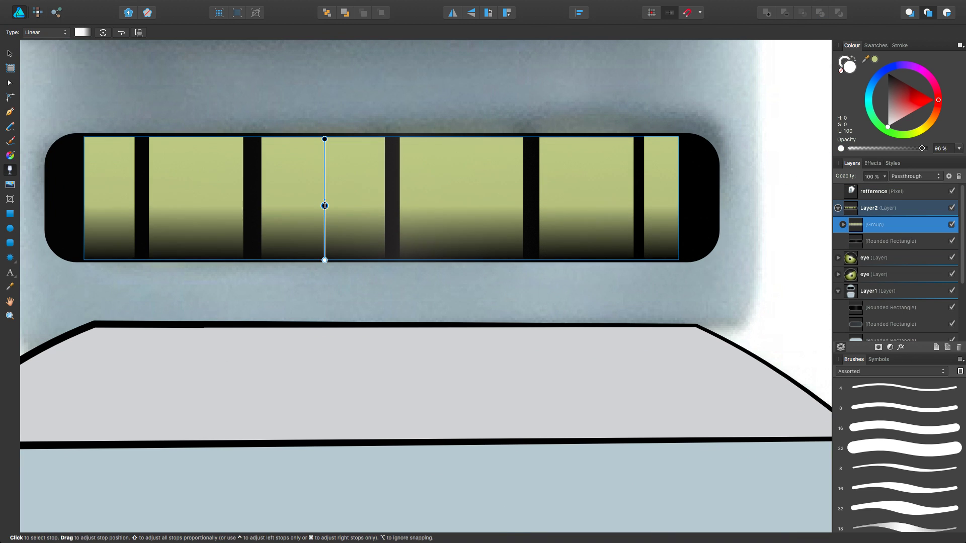
pyautogui.moveTo(325, 206); pyautogui.dragTo(325, 199)
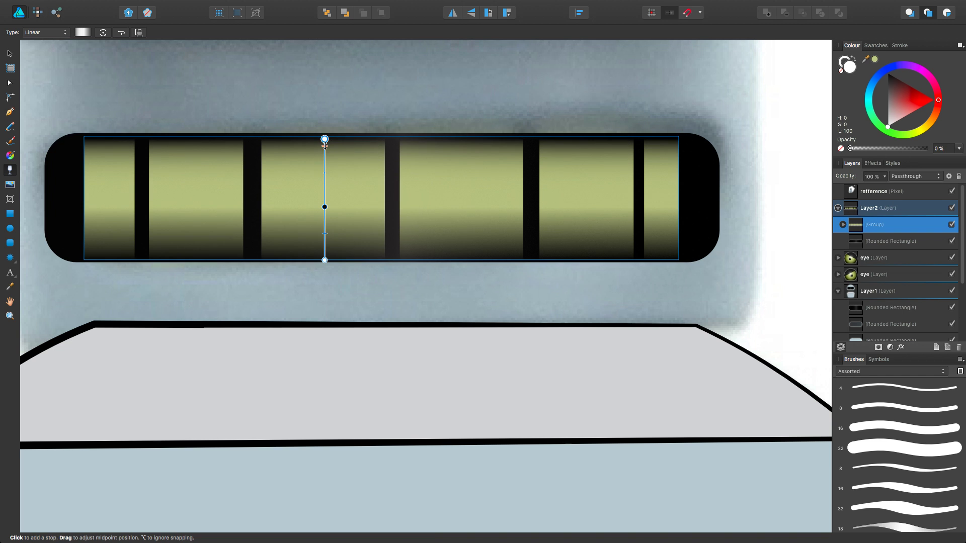
pyautogui.moveTo(324, 138); pyautogui.dragTo(325, 136)
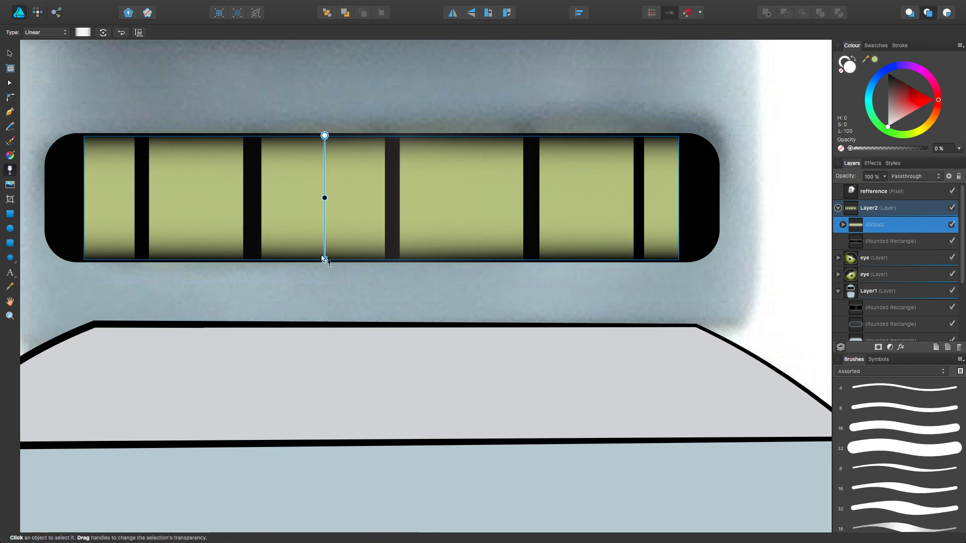
pyautogui.moveTo(325, 260); pyautogui.dragTo(326, 265)
# Reselect the teeth group and drag its gradient colour lighter in the Colour panel
pyautogui.press('super+0')
pyautogui.press('v')
pyautogui.click(565, 249)
pyautogui.scroll(3, 351, 333)
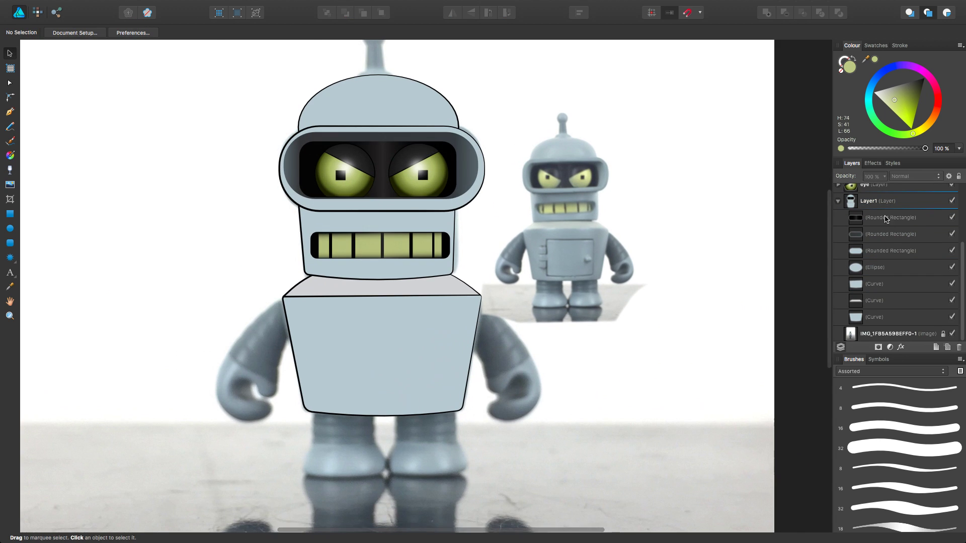
pyautogui.click(372, 228)
pyautogui.click(369, 278)
pyautogui.press('g')
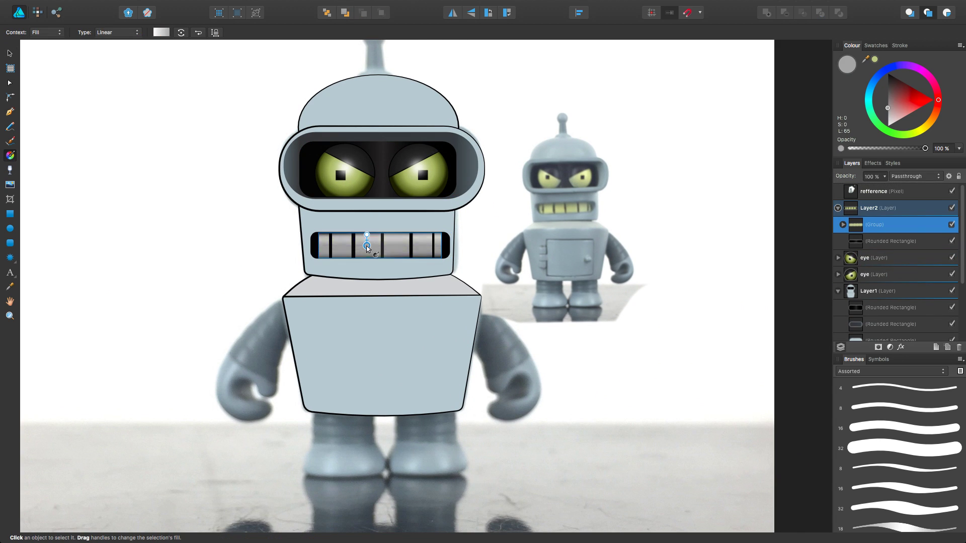
pyautogui.scroll(3, 375, 252)
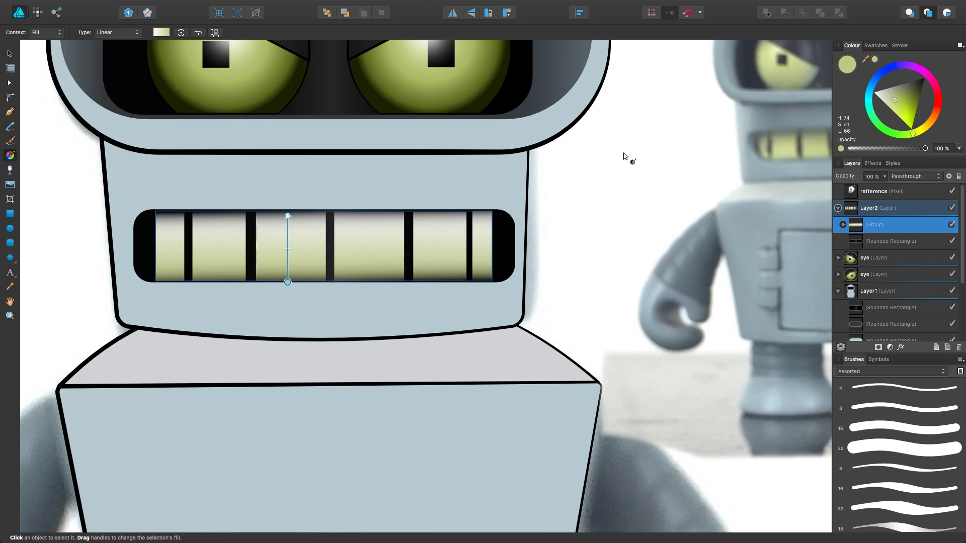
pyautogui.moveTo(895, 100)
pyautogui.mouseDown()
pyautogui.moveTo(888, 89)
pyautogui.moveTo(879, 98)
pyautogui.mouseUp()
# Compare the lighter teeth colour by undo and redo, then deselect and fit the document
pyautogui.press('super+z')
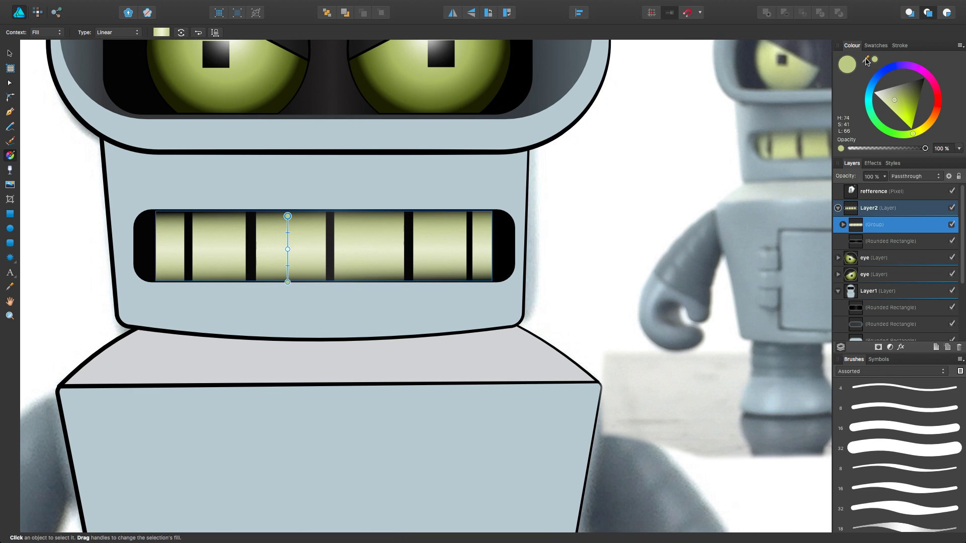
pyautogui.press('super+shift+z')
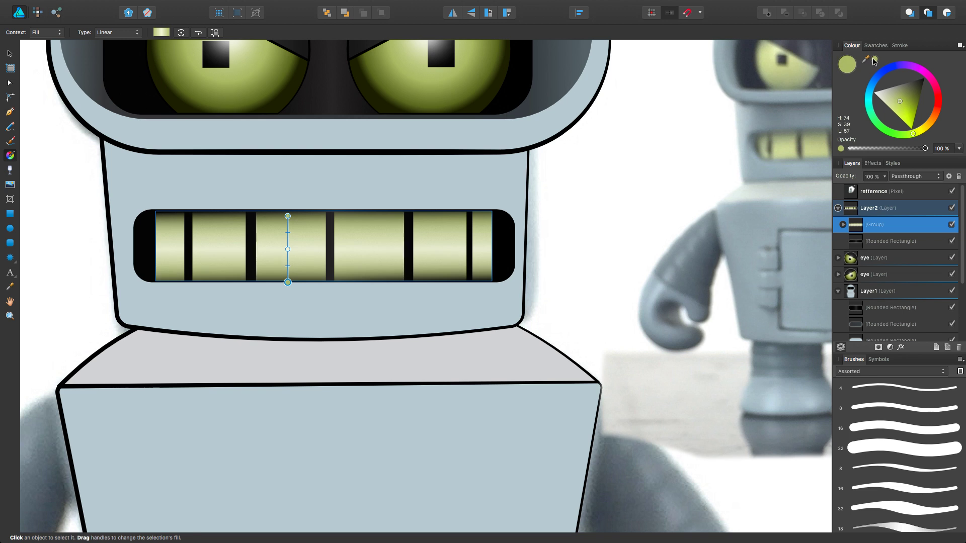
pyautogui.press('v')
pyautogui.press('super+d')
pyautogui.press('super+0')
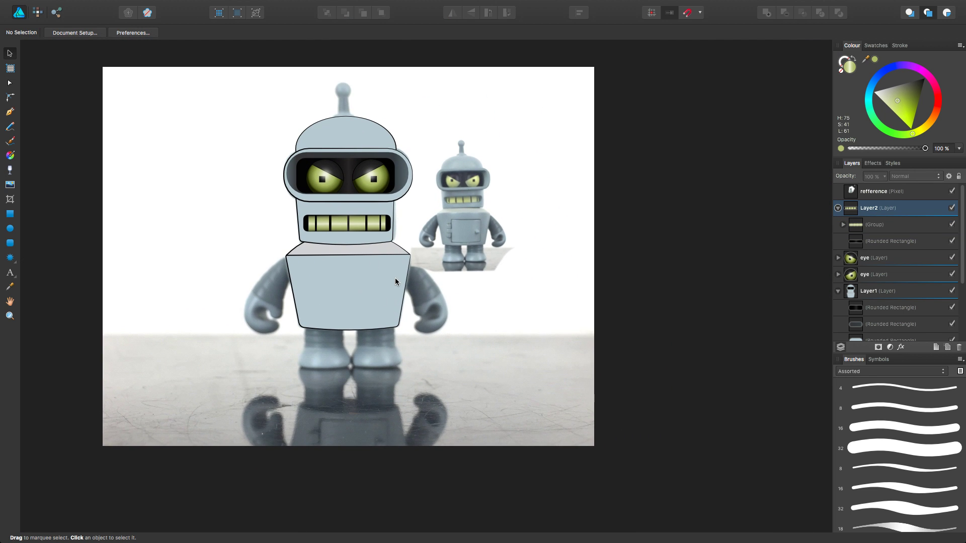
# Draw a circle for the antenna tip and move its middle gradient stop to the end
pyautogui.press('super+1')
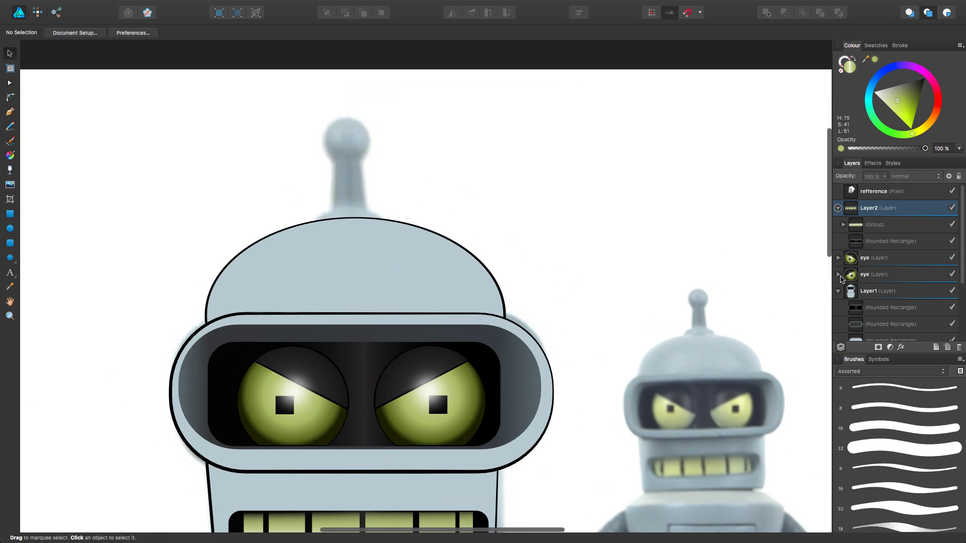
pyautogui.click(11, 232)
pyautogui.moveTo(321, 114); pyautogui.dragTo(370, 163)
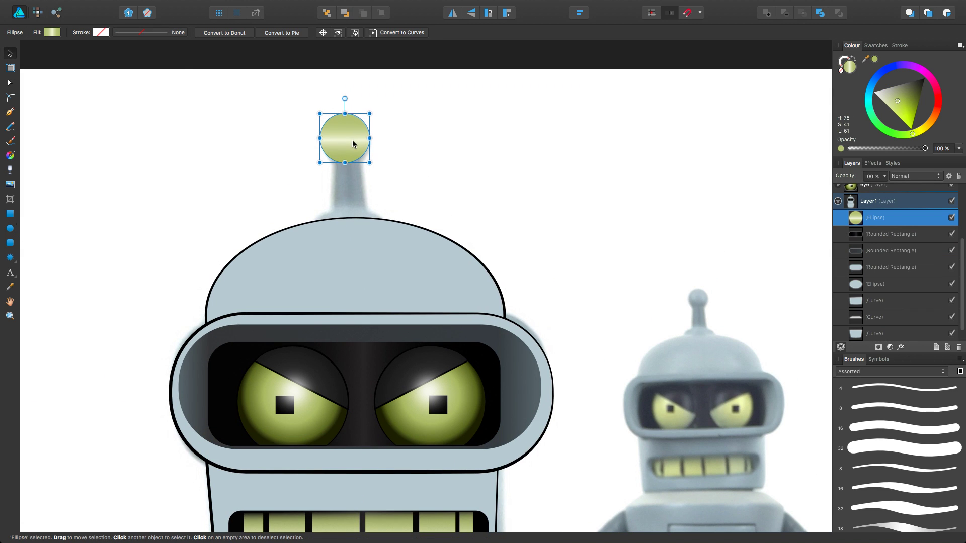
pyautogui.click(52, 32)
pyautogui.moveTo(113, 74); pyautogui.dragTo(182, 74)
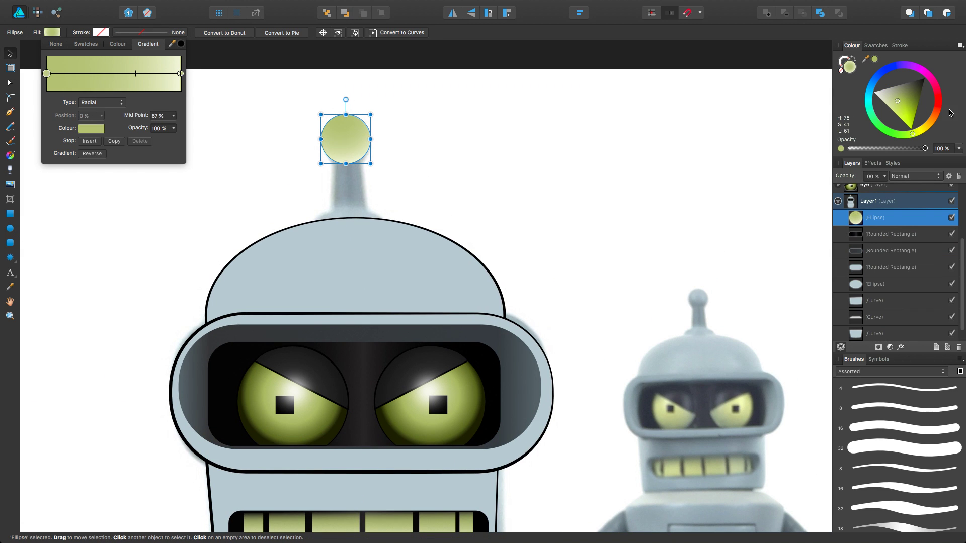
# Fill the antenna ball with a grey-blue radial gradient, darkening the end stop
pyautogui.moveTo(865, 59); pyautogui.dragTo(403, 276)
pyautogui.click(53, 32)
pyautogui.click(148, 44)
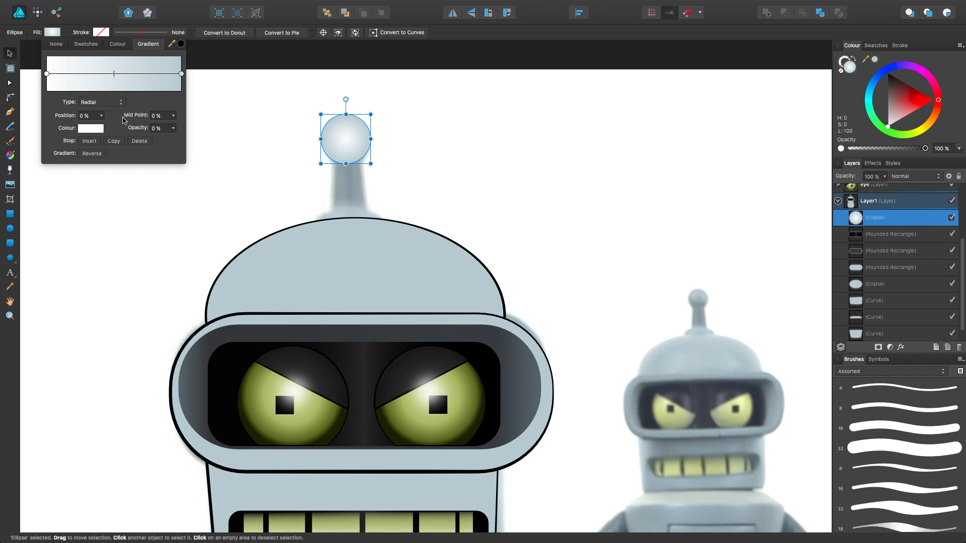
pyautogui.press('g')
pyautogui.moveTo(354, 125); pyautogui.dragTo(337, 153)
pyautogui.click(920, 91)
# Draw a radial-gradient ellipse for the antenna base and place it below the other ellipses
pyautogui.press('m')
pyautogui.moveTo(318, 211); pyautogui.dragTo(352, 208)
pyautogui.click(10, 156)
pyautogui.click(349, 226)
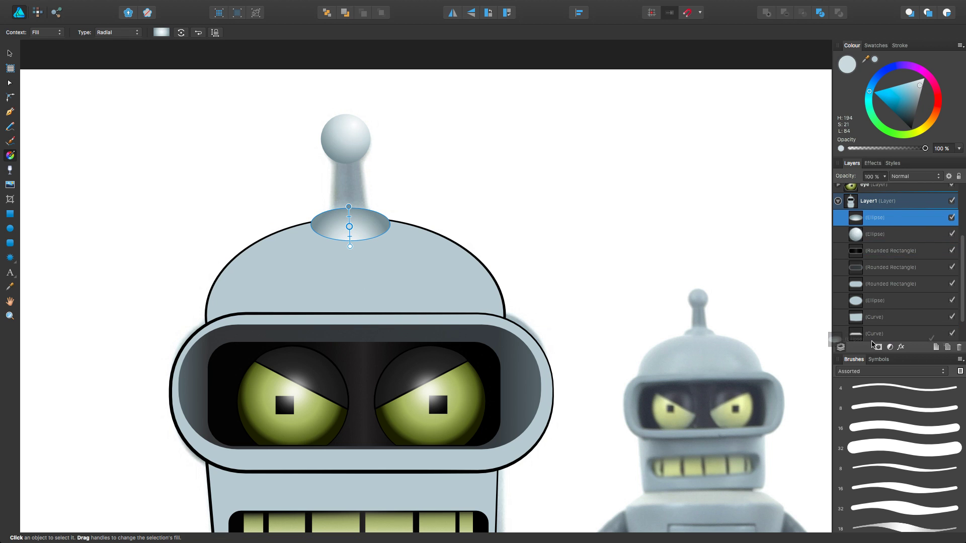
pyautogui.moveTo(889, 357); pyautogui.dragTo(888, 275)
# Bring the shaft above the base and give it a linear gradient with a blue-grey left stop
pyautogui.click(9, 83)
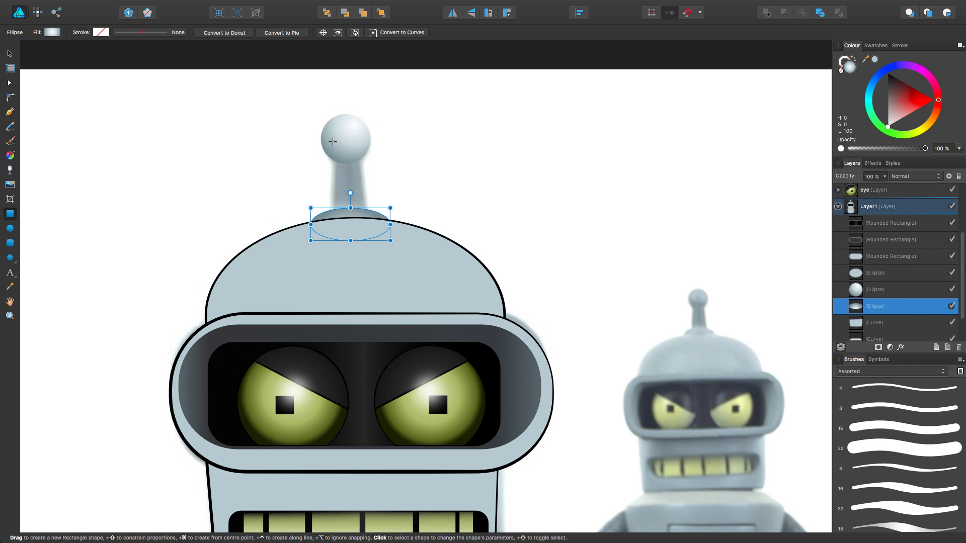
pyautogui.rightClick(346, 187)
pyautogui.press('super+bracketright')
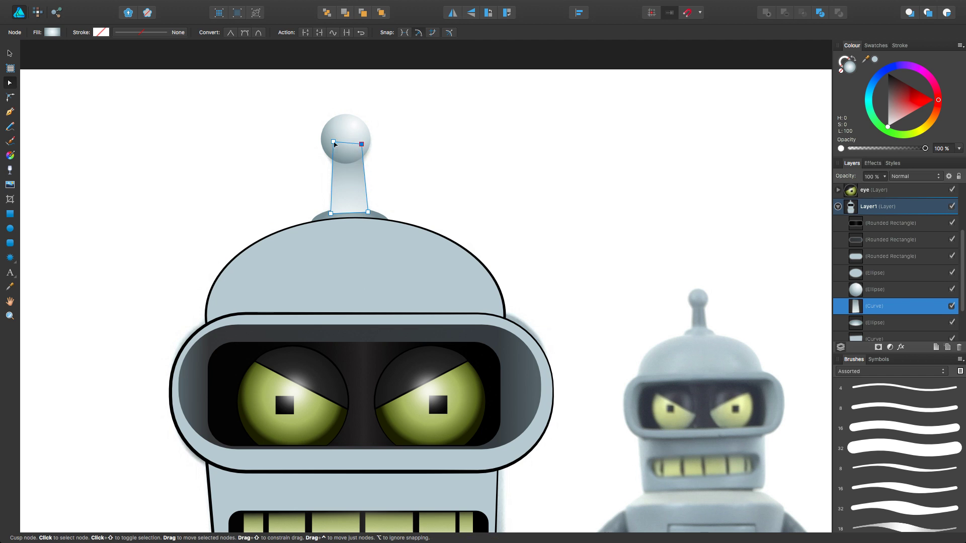
pyautogui.press('g')
pyautogui.moveTo(330, 187); pyautogui.dragTo(365, 184)
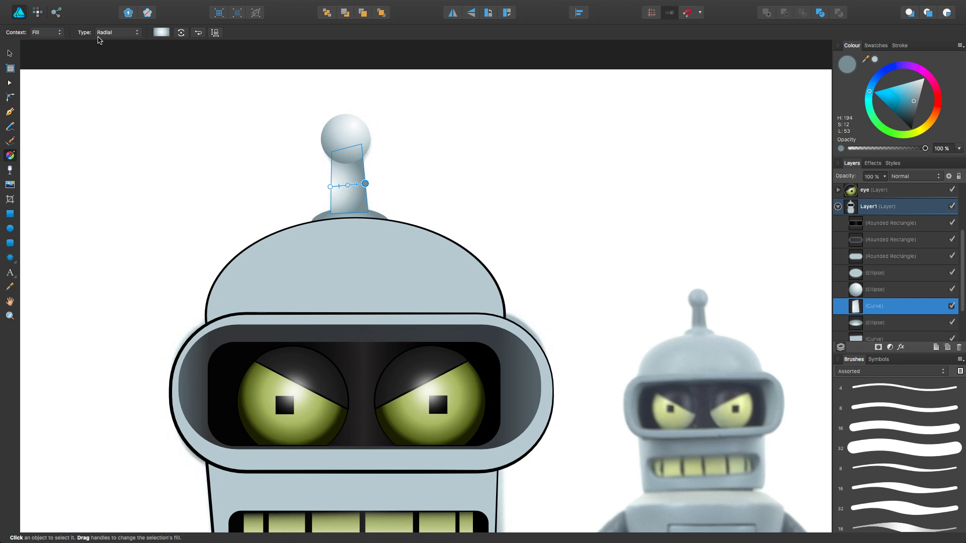
pyautogui.click(330, 186)
pyautogui.moveTo(866, 61); pyautogui.dragTo(313, 217)
# Edit the antenna shaft's bottom-left corner node to round it
pyautogui.press('a')
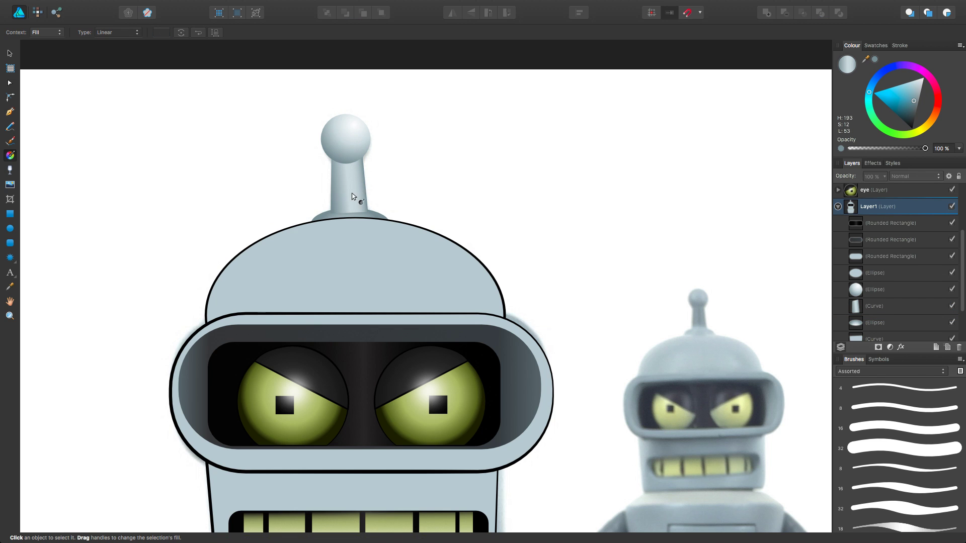
pyautogui.scroll(5, 355, 193)
pyautogui.click(267, 277)
pyautogui.click(9, 84)
pyautogui.scroll(-5, 390, 259)
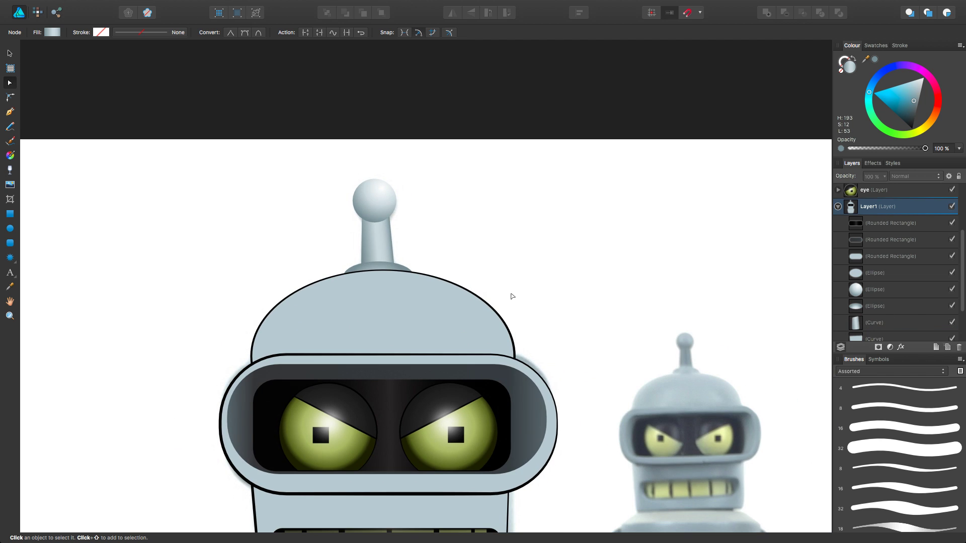
# Hide the reference layer, collapse Layer1, and add a new layer below it
pyautogui.scroll(-5, 512, 296)
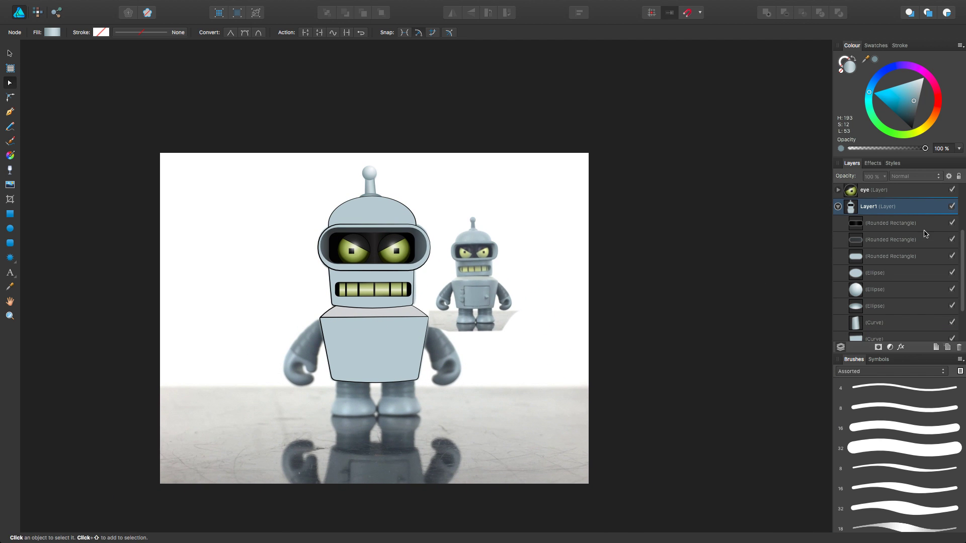
pyautogui.scroll(3, 924, 233)
pyautogui.click(951, 191)
pyautogui.scroll(6, 500, 216)
pyautogui.click(837, 290)
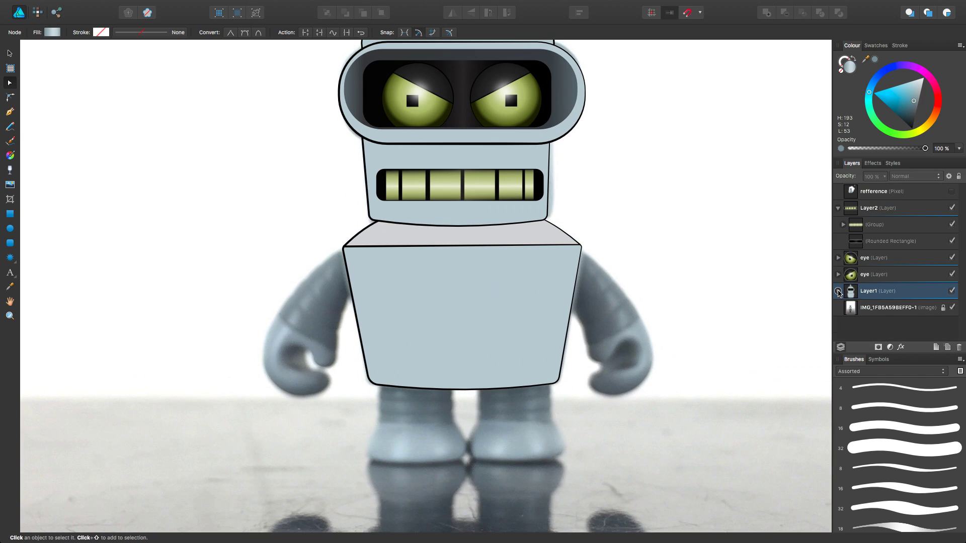
pyautogui.click(935, 347)
# Draw a rounded rectangle below the body and give it a dark linear gradient
pyautogui.press('m')
pyautogui.moveTo(380, 390)
pyautogui.mouseDown()
pyautogui.moveTo(424, 398)
pyautogui.moveTo(425, 376)
pyautogui.mouseUp()
pyautogui.scroll(3, 425, 392)
pyautogui.press('g')
pyautogui.moveTo(915, 103); pyautogui.dragTo(910, 114)
pyautogui.scroll(5, 435, 394)
pyautogui.moveTo(384, 425)
pyautogui.mouseDown()
pyautogui.moveTo(388, 416)
pyautogui.moveTo(385, 433)
pyautogui.mouseUp()
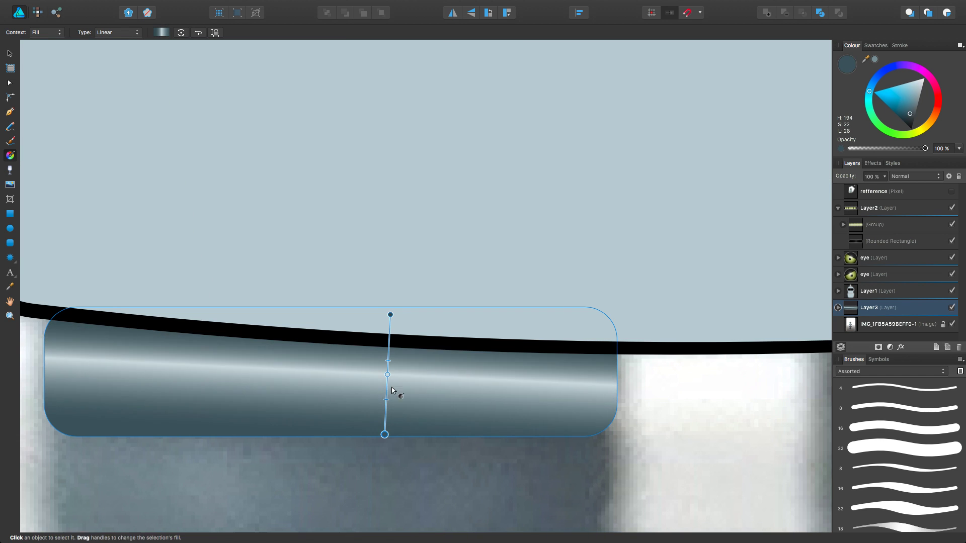
pyautogui.press('v')
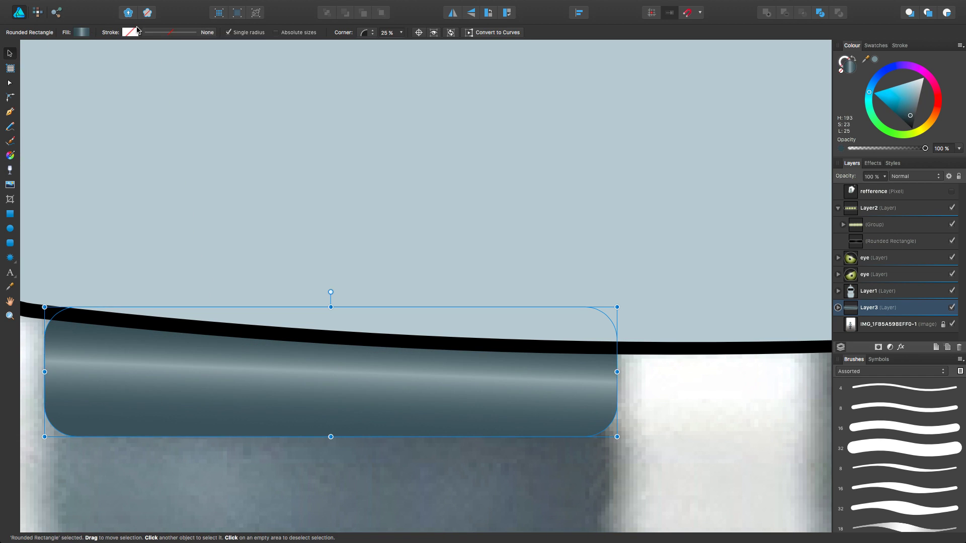
# Give the rectangle a 1 pt outline and 33% corner roundness
pyautogui.click(136, 30)
pyautogui.scroll(-3, 472, 301)
pyautogui.click(401, 33)
pyautogui.moveTo(401, 45); pyautogui.dragTo(408, 50)
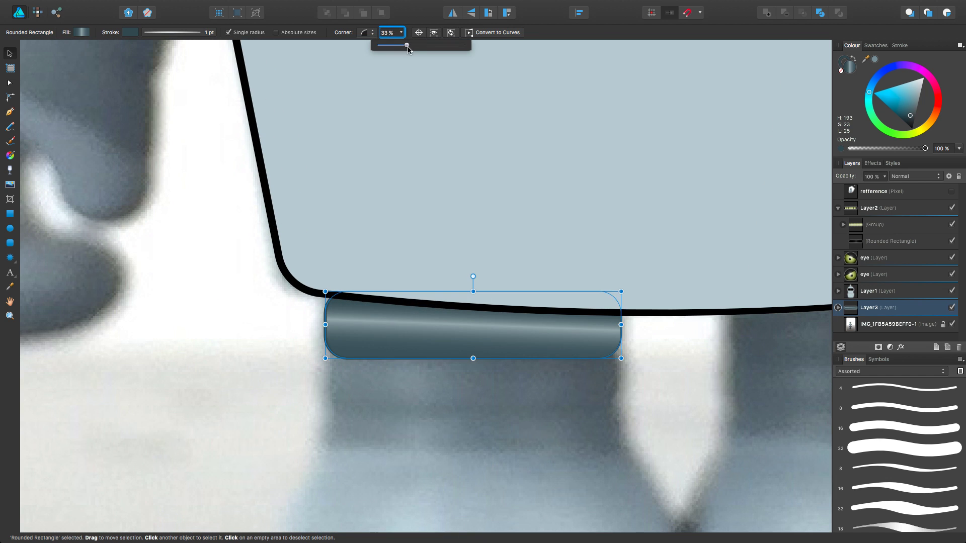
# Duplicate the bar twice below itself and shorten the third one
pyautogui.keyDown('alt'); pyautogui.moveTo(438, 339); pyautogui.dragTo(485, 431); pyautogui.keyUp('alt')
pyautogui.scroll(-3, 478, 403)
pyautogui.moveTo(472, 451); pyautogui.dragTo(473, 436)
pyautogui.scroll(-3, 480, 430)
pyautogui.press('g')
pyautogui.scroll(5, 248, 416)
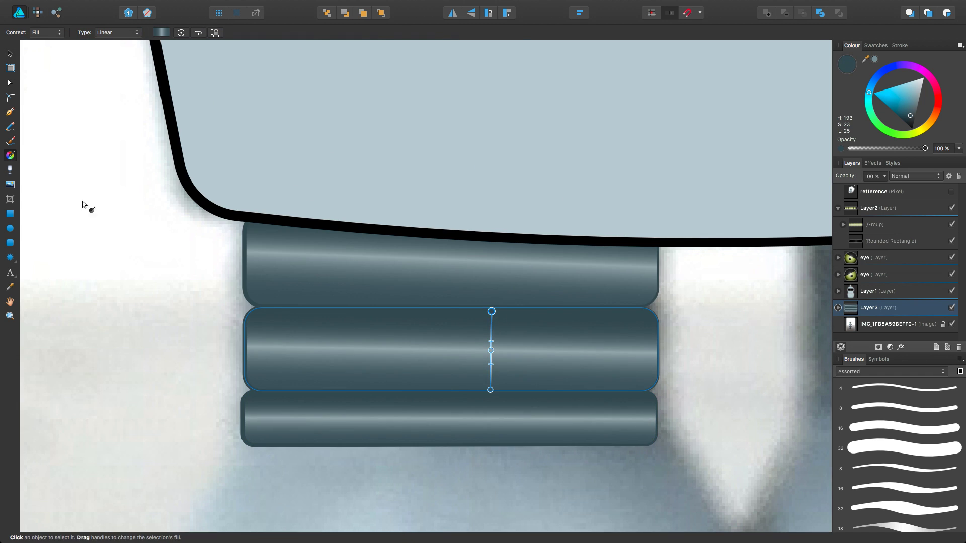
# Try a solid dark fill on the top bar, then undo it
pyautogui.press('v')
pyautogui.click(447, 272)
pyautogui.click(81, 32)
pyautogui.click(164, 50)
pyautogui.hotkey('ctrl', 'z')
pyautogui.hotkey('ctrl', 'z')
pyautogui.hotkey('ctrl', 'z')
pyautogui.hotkey('ctrl', 'z')
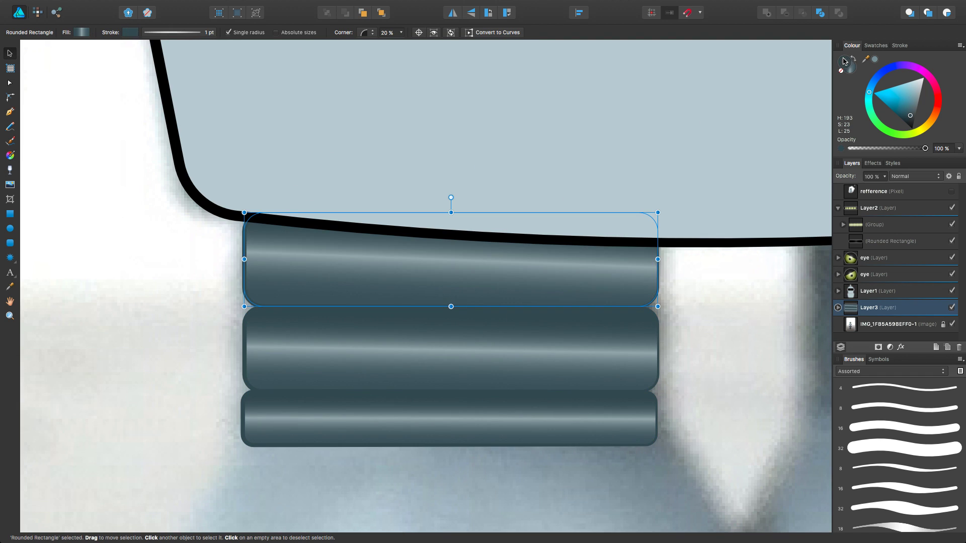
pyautogui.scroll(-3, 400, 353)
pyautogui.scroll(2, 400, 354)
# Select the leg bars and toggle the photo layer off and on to check them
pyautogui.click(327, 384)
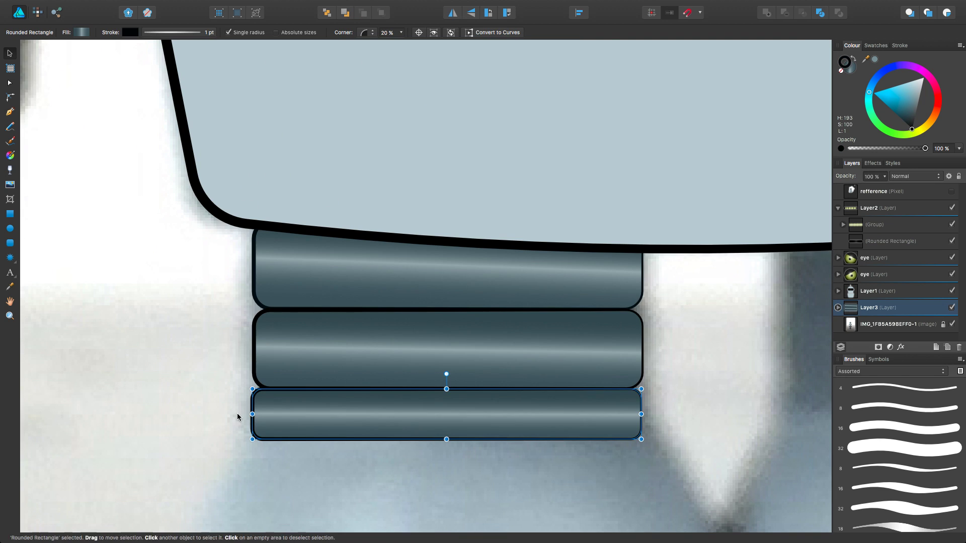
pyautogui.press('Escape')
pyautogui.scroll(-5, 427, 391)
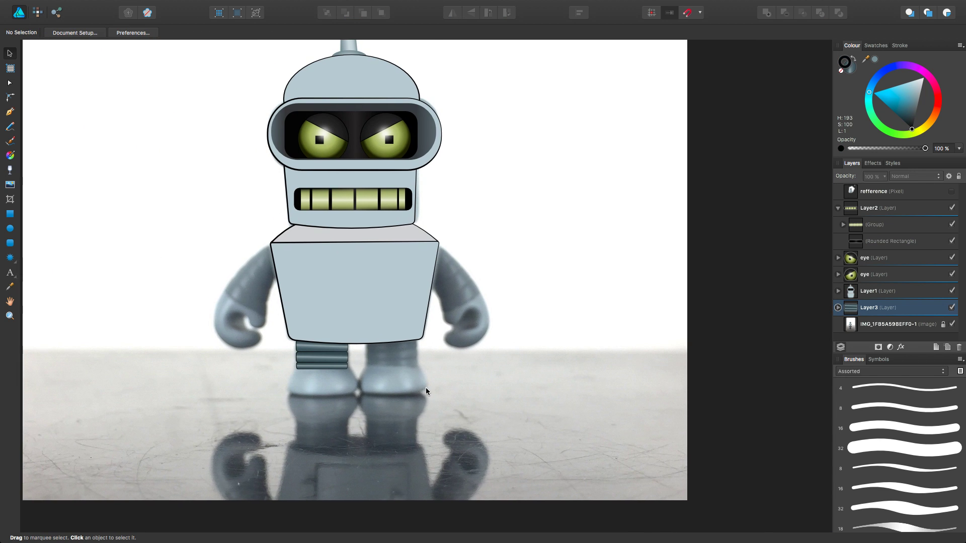
pyautogui.click(322, 357)
pyautogui.scroll(4, 322, 357)
pyautogui.scroll(-4, 379, 334)
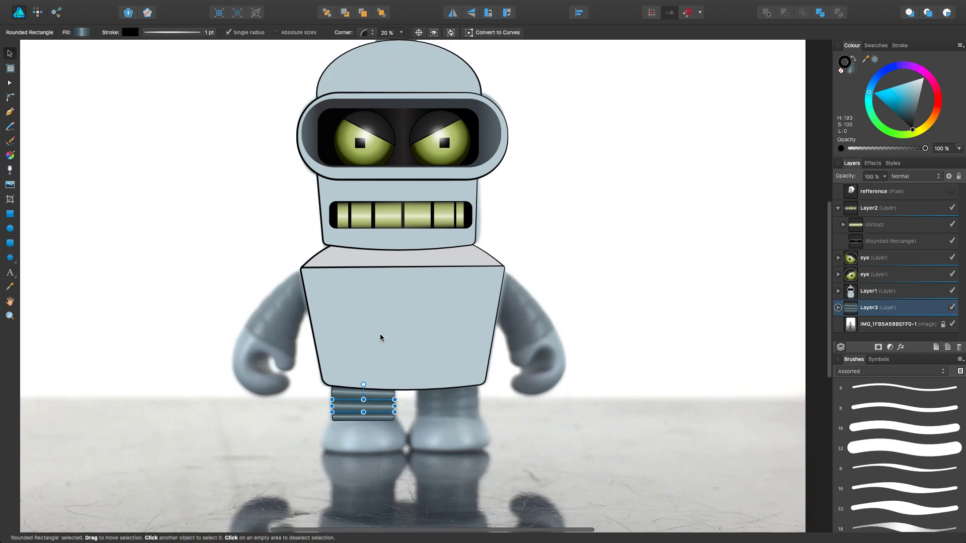
pyautogui.click(483, 320)
pyautogui.scroll(2, 451, 293)
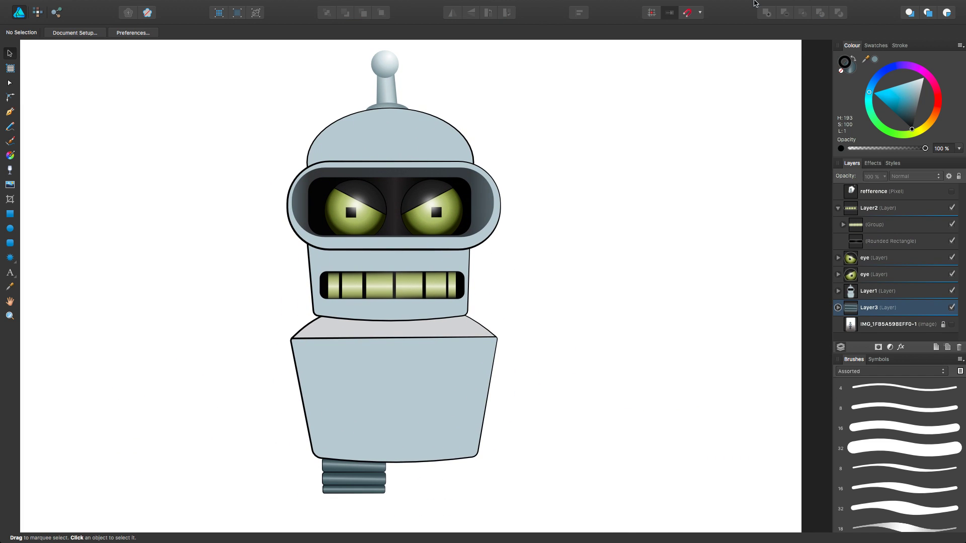
pyautogui.scroll(-3, 387, 297)
pyautogui.click(952, 324)
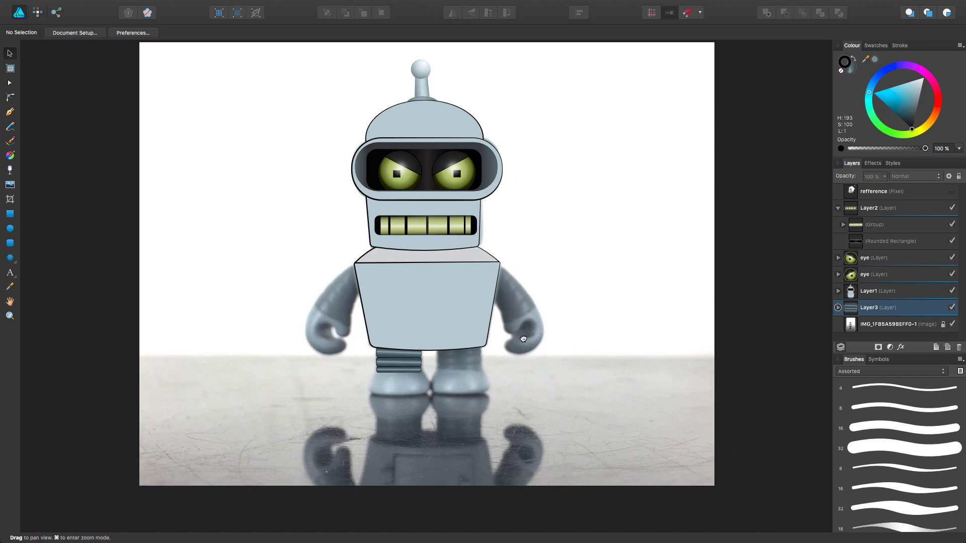
pyautogui.press('p')
pyautogui.scroll(3, 414, 379)
# Trace the left arm's outline as a closed pen path
pyautogui.moveTo(327, 166); pyautogui.dragTo(307, 222)
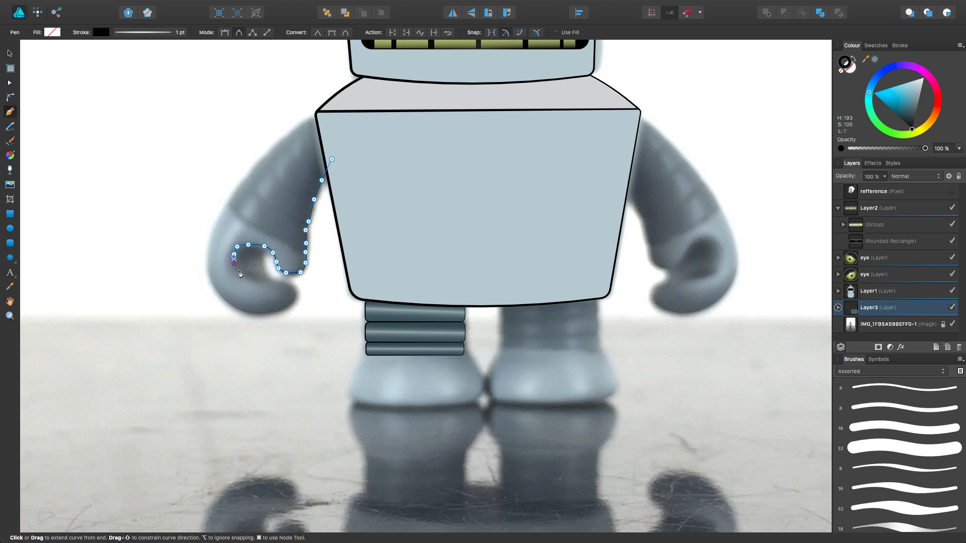
pyautogui.click(215, 226)
pyautogui.click(224, 207)
pyautogui.click(231, 193)
pyautogui.click(251, 174)
pyautogui.click(273, 146)
pyautogui.click(331, 161)
pyautogui.scroll(5, 229, 279)
# Search the help for a smoothing command, then dismiss the search
pyautogui.press('a')
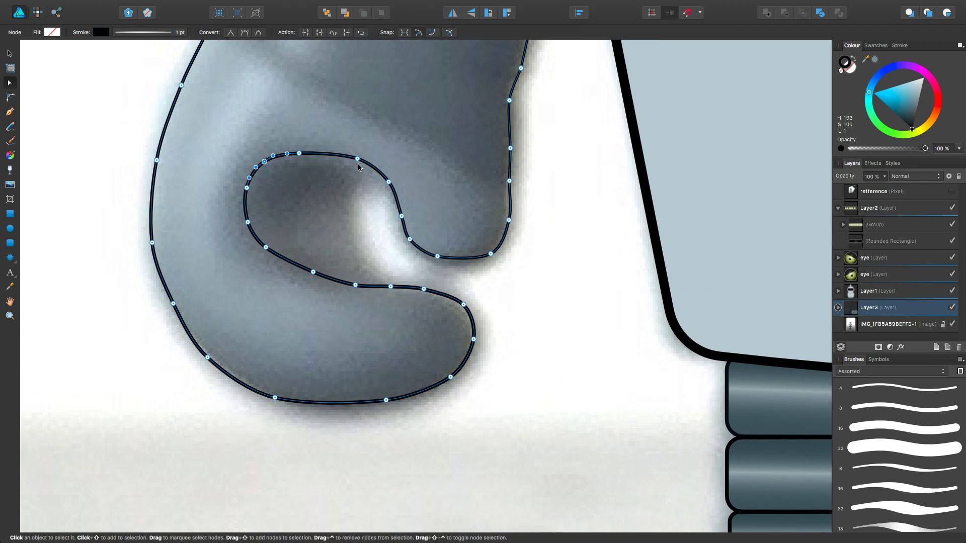
pyautogui.scroll(-5, 246, 407)
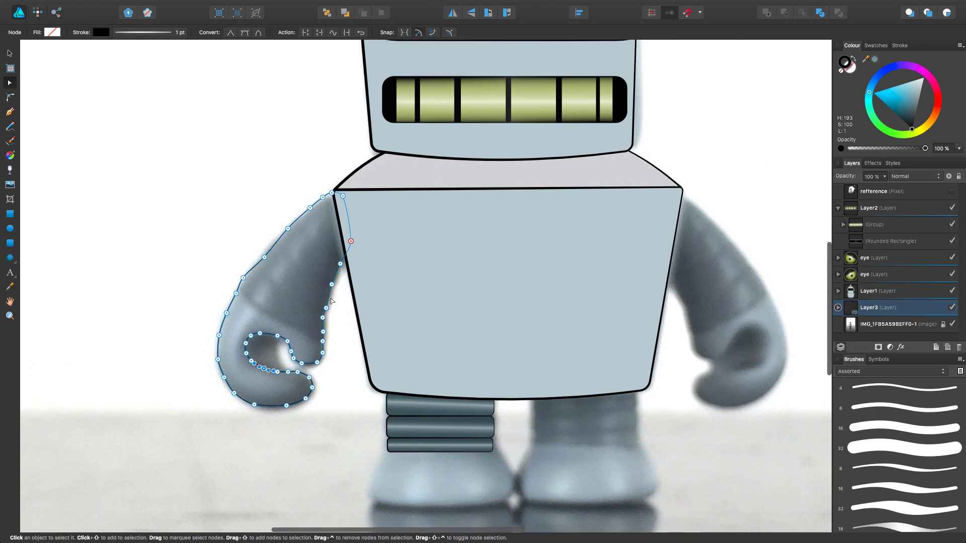
pyautogui.click(285, 5)
pyautogui.write('smoo')
pyautogui.press('BackSpace')
pyautogui.press('BackSpace')
pyautogui.press('BackSpace')
pyautogui.press('BackSpace')
pyautogui.press('Escape')
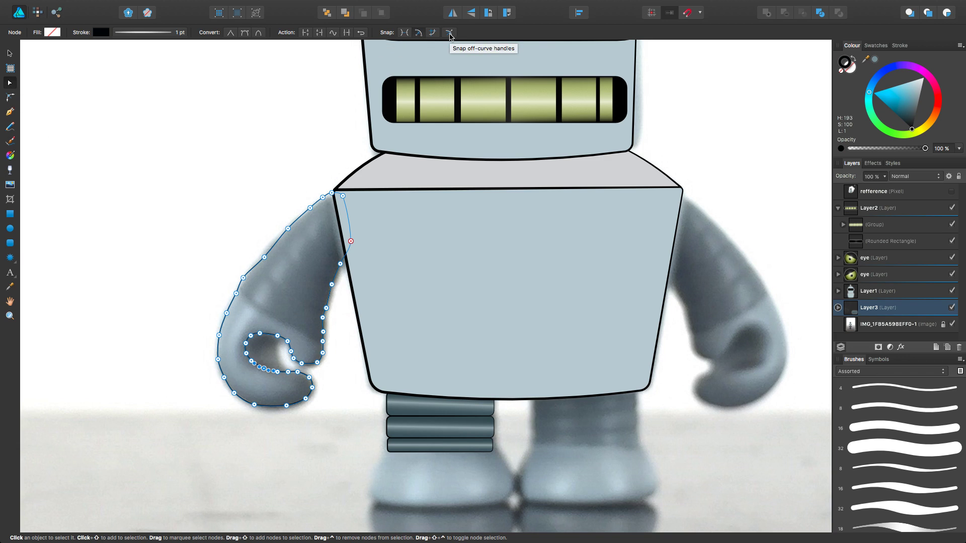
# Reshape the arm's hook curve nodes, including its cusp, to follow the photo
pyautogui.moveTo(203, 349); pyautogui.dragTo(241, 408)
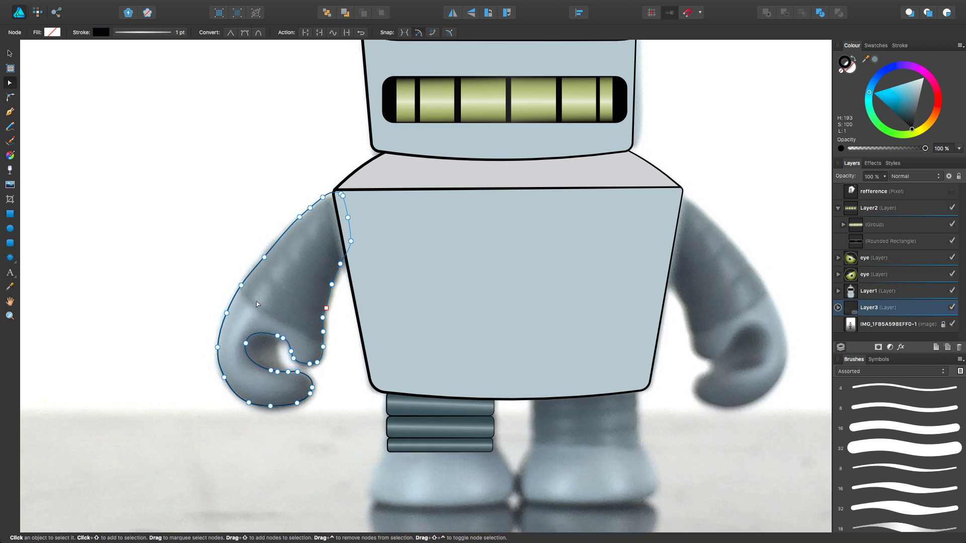
pyautogui.scroll(5, 245, 397)
pyautogui.click(383, 321)
pyautogui.moveTo(426, 364); pyautogui.dragTo(440, 336)
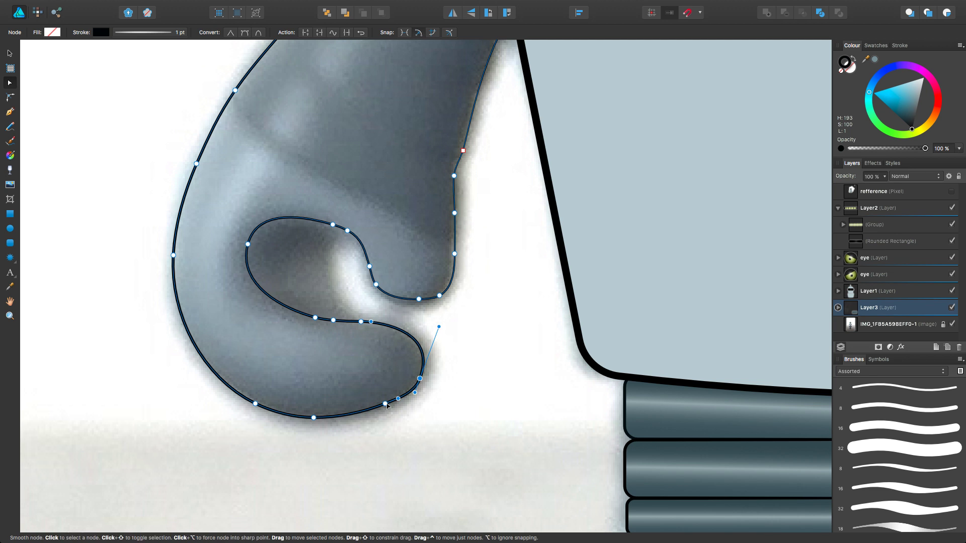
pyautogui.scroll(3, 387, 405)
pyautogui.click(388, 378)
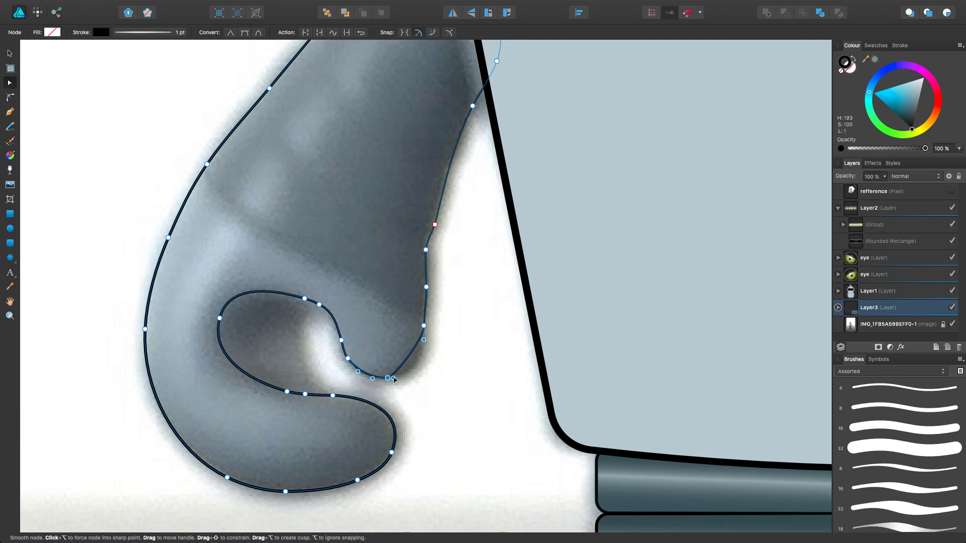
pyautogui.scroll(5, 422, 301)
pyautogui.click(435, 349)
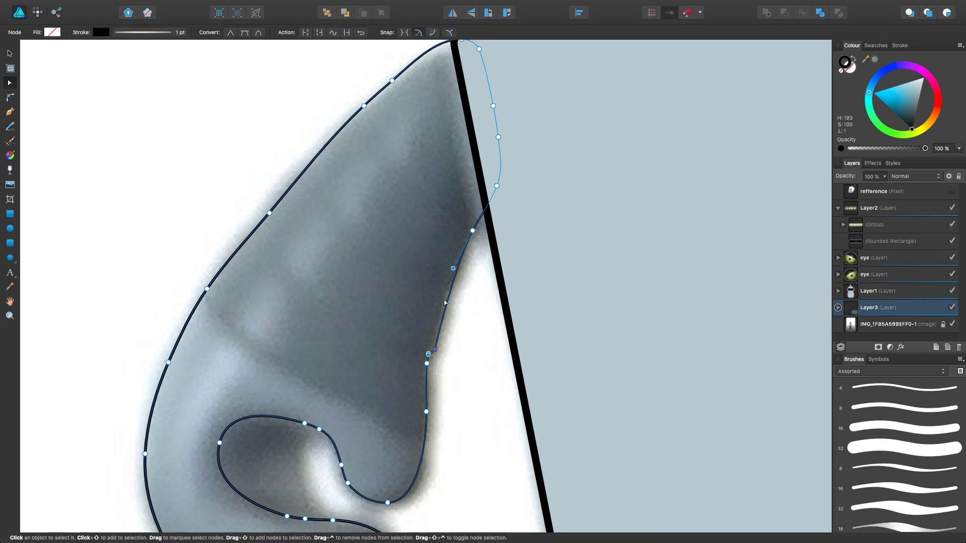
pyautogui.scroll(1, 352, 251)
# Adjust the node on the upper arm edge, then deselect the outline
pyautogui.scroll(-2, 302, 201)
pyautogui.hscroll(-2, 302, 202)
pyautogui.click(301, 197)
pyautogui.scroll(3, 326, 211)
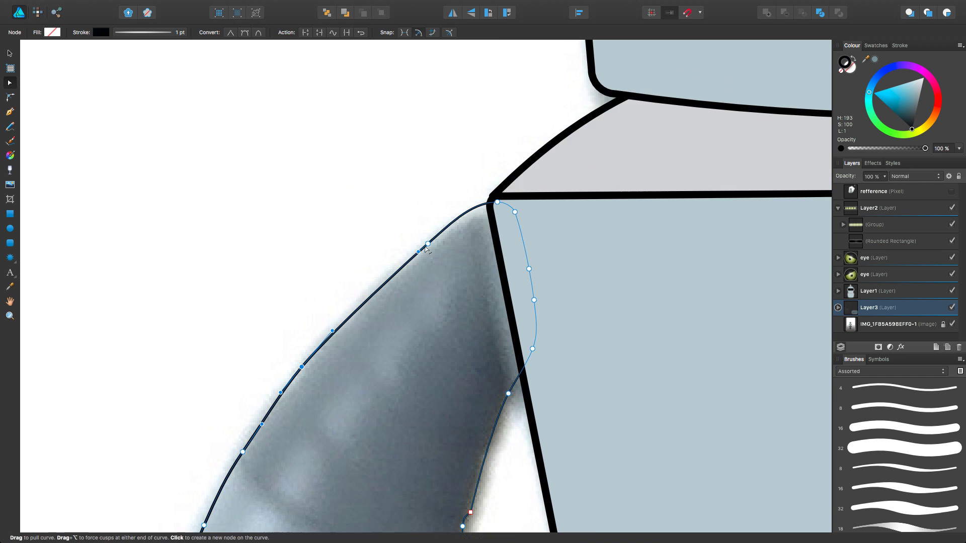
pyautogui.scroll(-4, 453, 277)
pyautogui.click(494, 321)
pyautogui.scroll(-6, 466, 324)
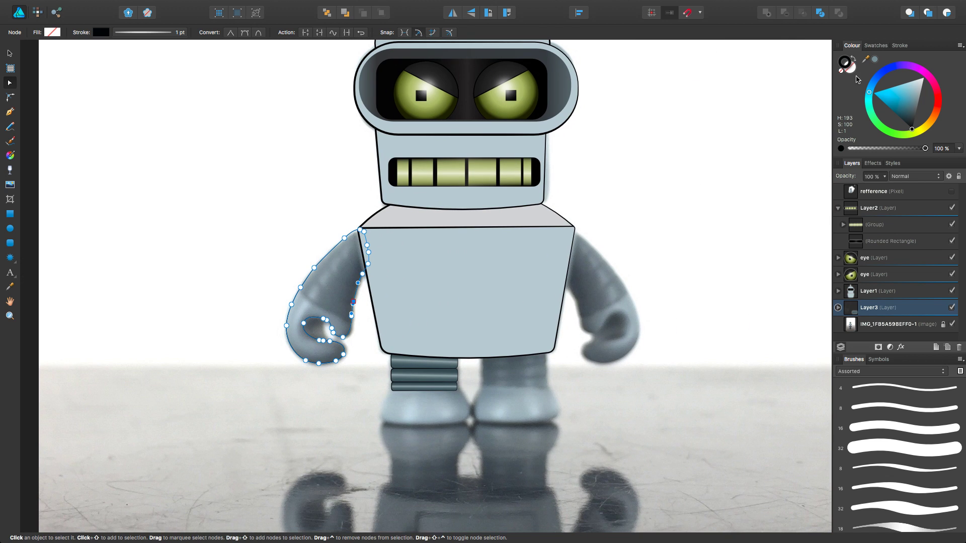
# Fill the arm grey-blue and move its curve out of Layer3
pyautogui.click(875, 59)
pyautogui.click(837, 308)
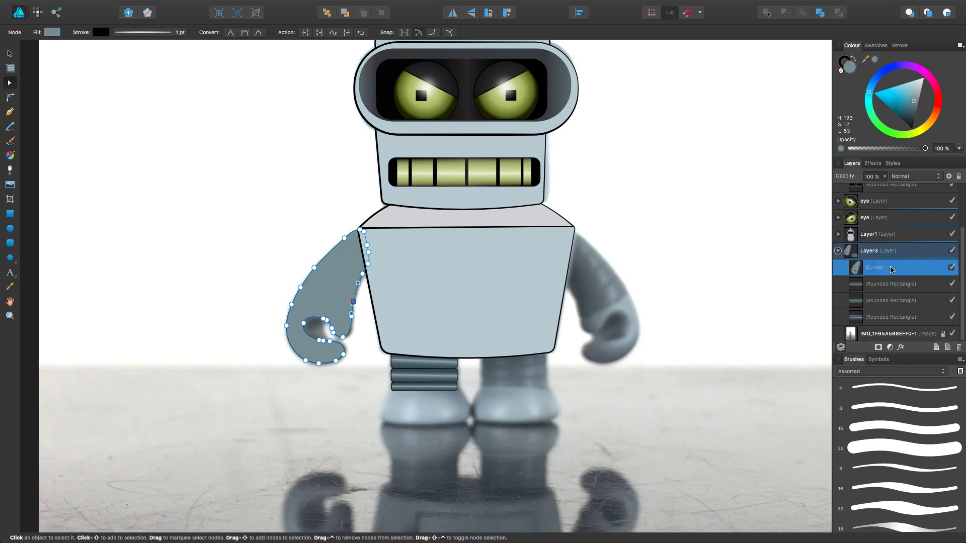
pyautogui.moveTo(877, 323); pyautogui.dragTo(877, 301)
# Begin a pen path tracing the hand's inner hole
pyautogui.press('p')
pyautogui.scroll(4, 365, 393)
pyautogui.click(366, 393)
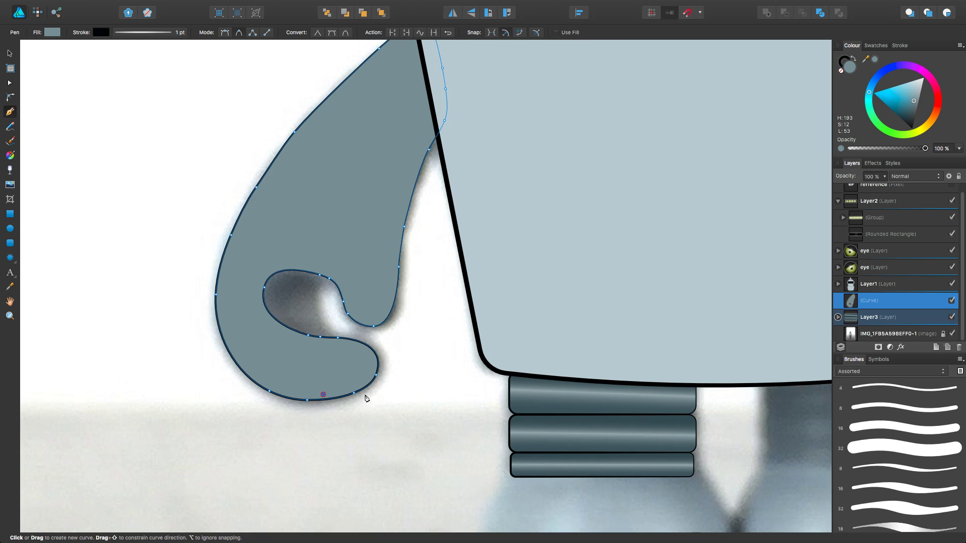
pyautogui.click(383, 356)
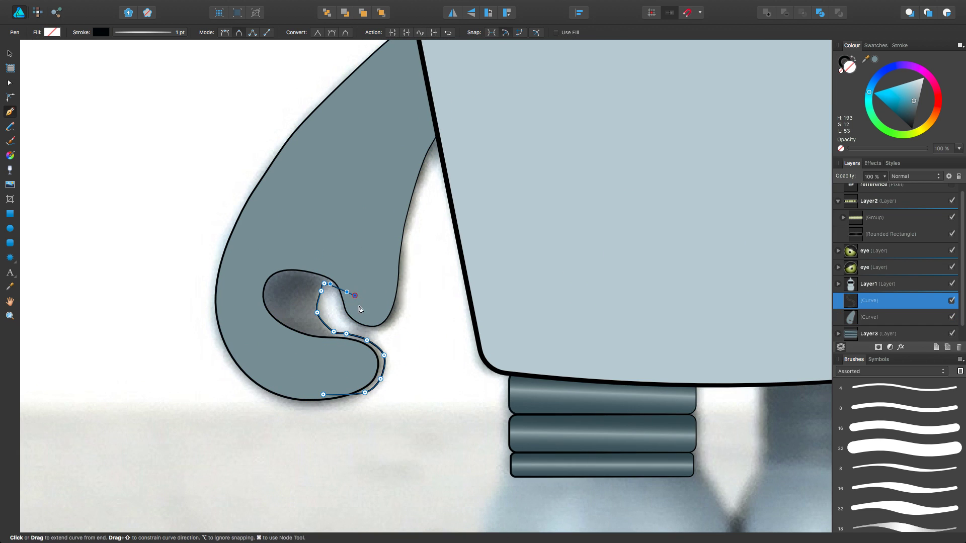
# Close the hole path, fill it dark grey, and nest it under the arm curve
pyautogui.click(323, 395)
pyautogui.click(51, 33)
pyautogui.moveTo(869, 300)
pyautogui.mouseDown()
pyautogui.moveTo(872, 311)
pyautogui.moveTo(875, 287)
pyautogui.moveTo(873, 297)
pyautogui.mouseUp()
pyautogui.scroll(-1, 855, 301)
# Reshape the hole's right edge and top with the Node tool
pyautogui.press('a')
pyautogui.click(286, 330)
pyautogui.scroll(3, 286, 329)
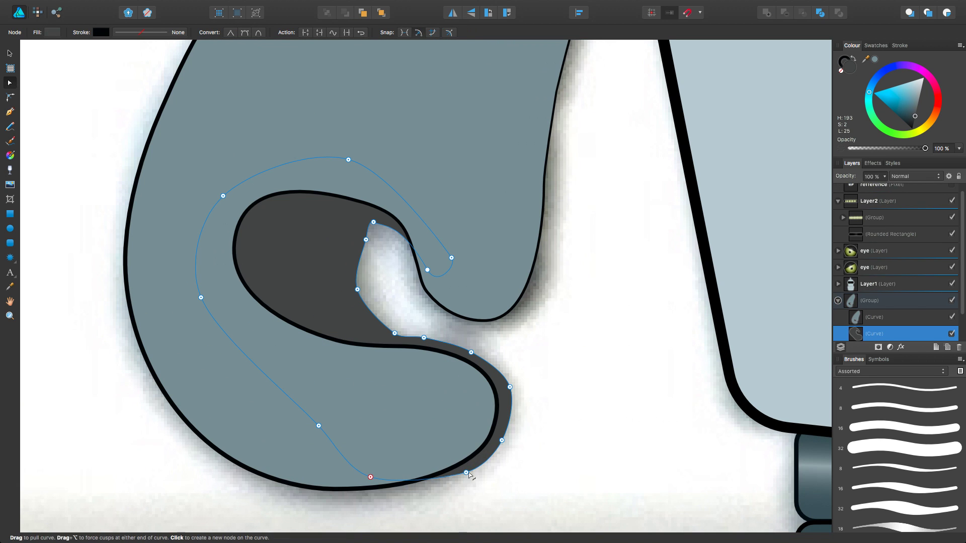
pyautogui.press('super+z')
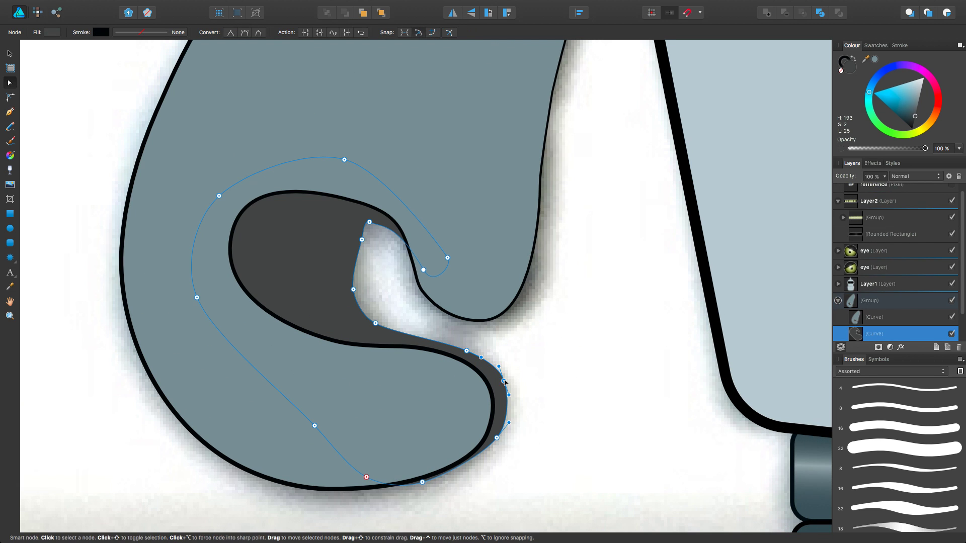
pyautogui.moveTo(354, 238); pyautogui.dragTo(422, 294)
pyautogui.moveTo(384, 233); pyautogui.dragTo(374, 230)
pyautogui.press('super+0')
pyautogui.press('super+d')
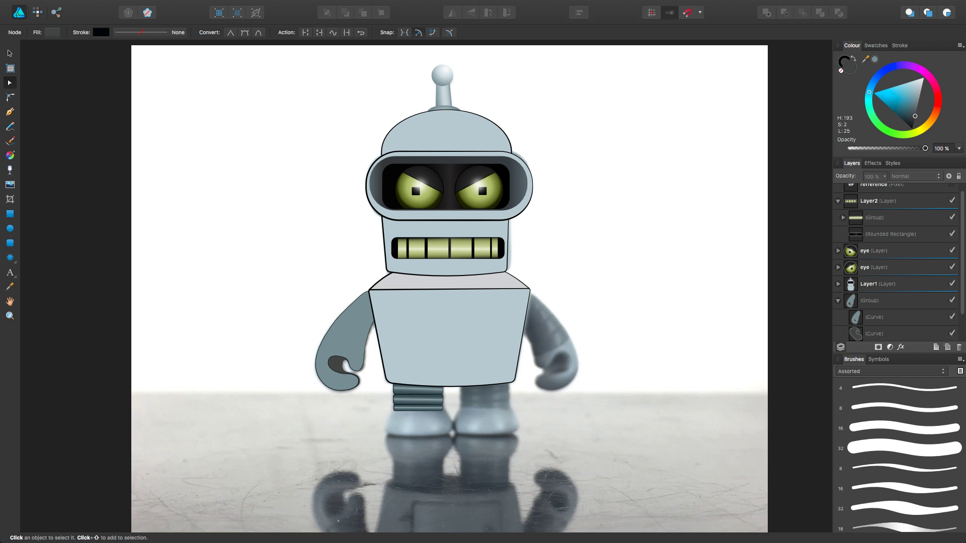
# Apply a Gaussian Blur layer effect to the hole
pyautogui.scroll(5, 324, 351)
pyautogui.click(274, 314)
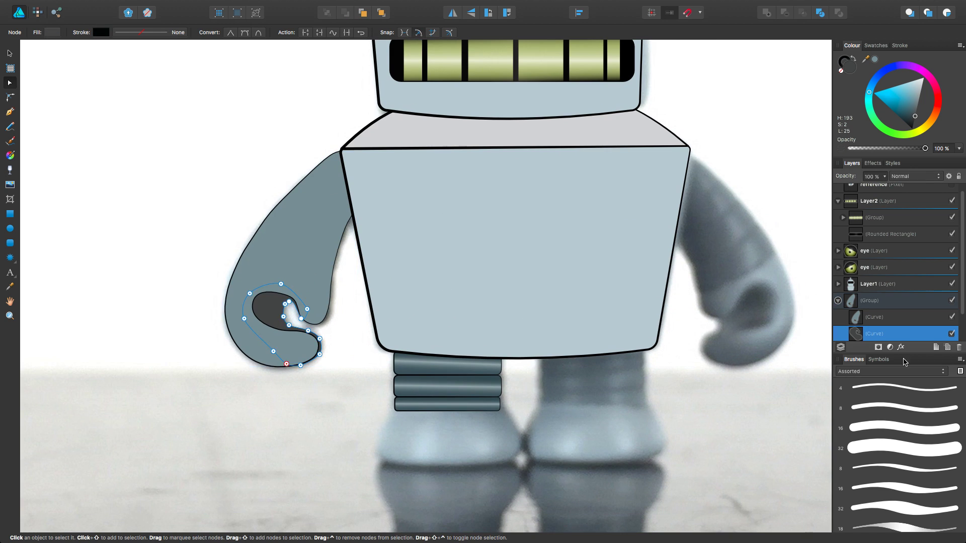
pyautogui.rightClick(274, 315)
pyautogui.click(452, 145)
pyautogui.click(678, 385)
pyautogui.scroll(-2, 895, 302)
# Hide the reference photo, refine the hole's right bulge, and set the arm outline to 3 pt
pyautogui.click(951, 334)
pyautogui.click(189, 215)
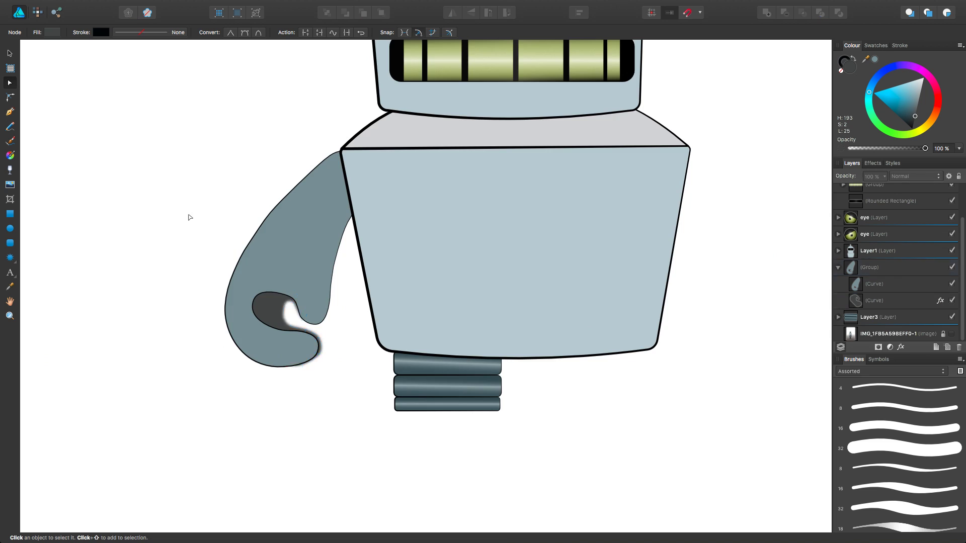
pyautogui.scroll(3, 190, 216)
pyautogui.click(301, 259)
pyautogui.click(368, 388)
pyautogui.scroll(5, 368, 389)
pyautogui.moveTo(369, 388); pyautogui.dragTo(343, 344)
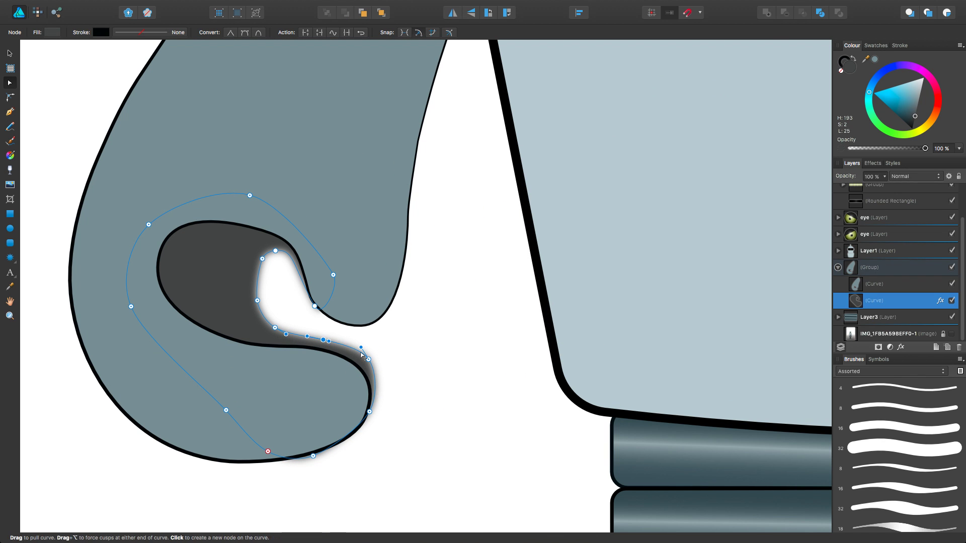
pyautogui.scroll(-5, 361, 358)
pyautogui.click(298, 308)
pyautogui.click(100, 33)
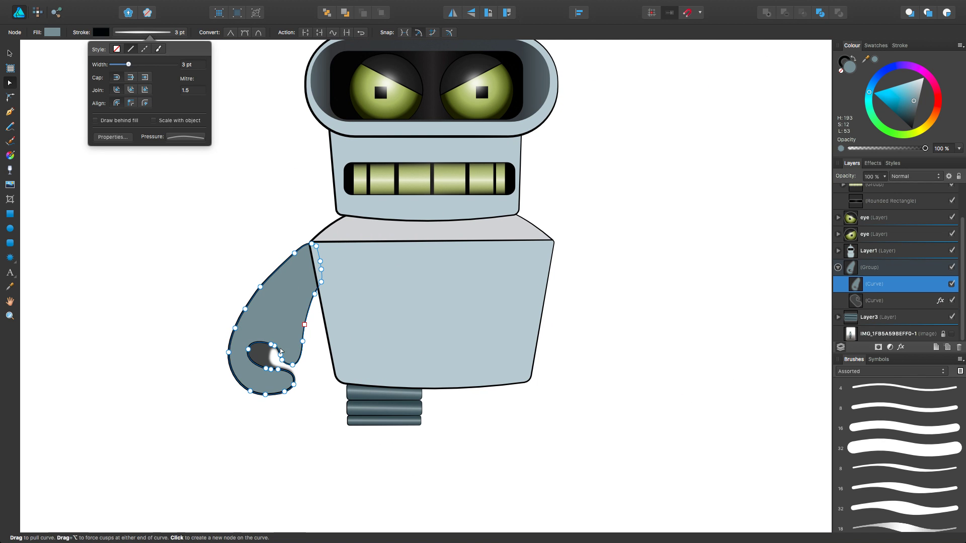
# Lay a linear gradient from the shoulder down to the hand and lighten its end colour
pyautogui.hscroll(2, 282, 311)
pyautogui.scroll(1, 262, 313)
pyautogui.press('g')
pyautogui.moveTo(272, 274)
pyautogui.mouseDown()
pyautogui.moveTo(218, 399)
pyautogui.moveTo(244, 340)
pyautogui.mouseUp()
pyautogui.moveTo(273, 274); pyautogui.dragTo(277, 271)
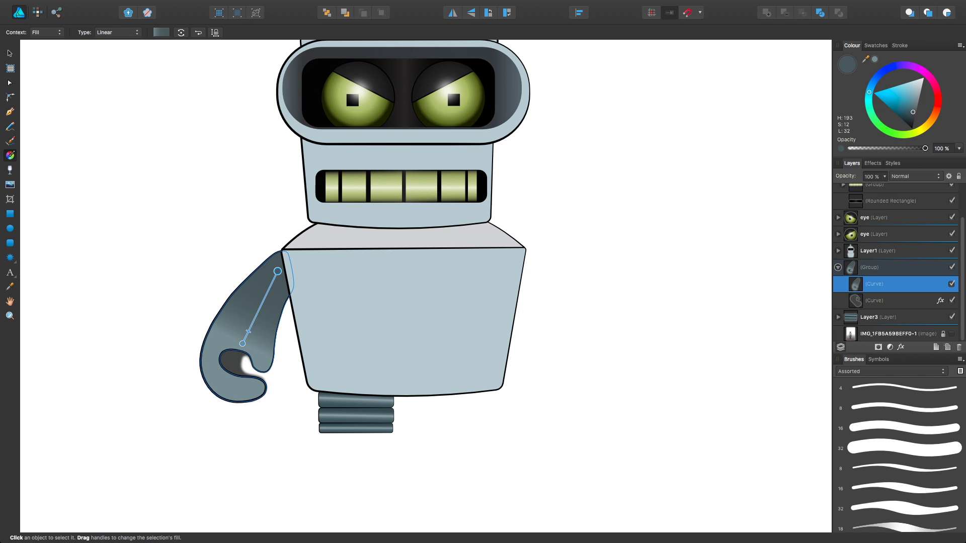
pyautogui.moveTo(242, 343); pyautogui.dragTo(229, 391)
pyautogui.moveTo(914, 104); pyautogui.dragTo(918, 88)
# Reselect the gradient's end stop and lighten it to nearly white
pyautogui.press('v')
pyautogui.press('super+d')
pyautogui.scroll(-5, 414, 251)
pyautogui.scroll(5, 301, 276)
pyautogui.press('g')
pyautogui.click(312, 282)
pyautogui.moveTo(914, 104); pyautogui.dragTo(917, 89)
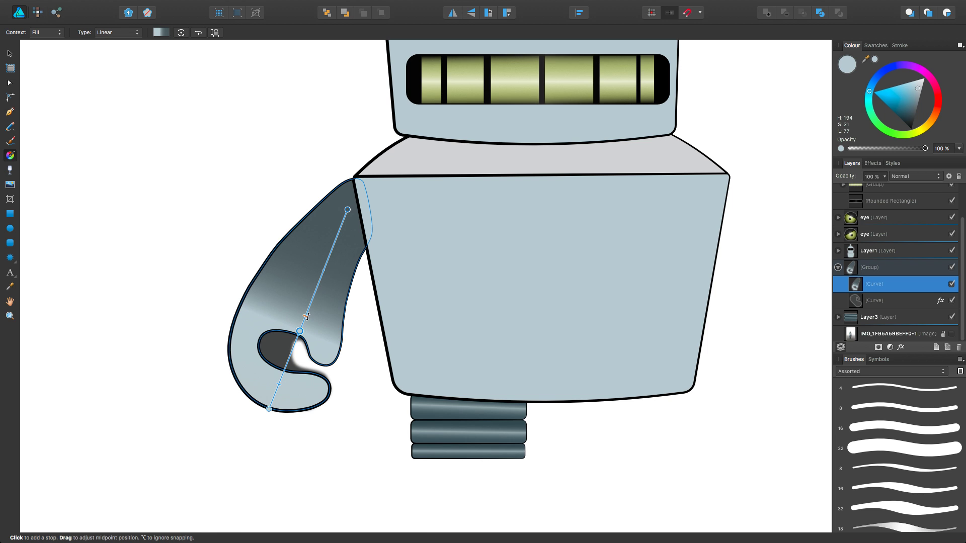
pyautogui.moveTo(918, 89); pyautogui.dragTo(924, 88)
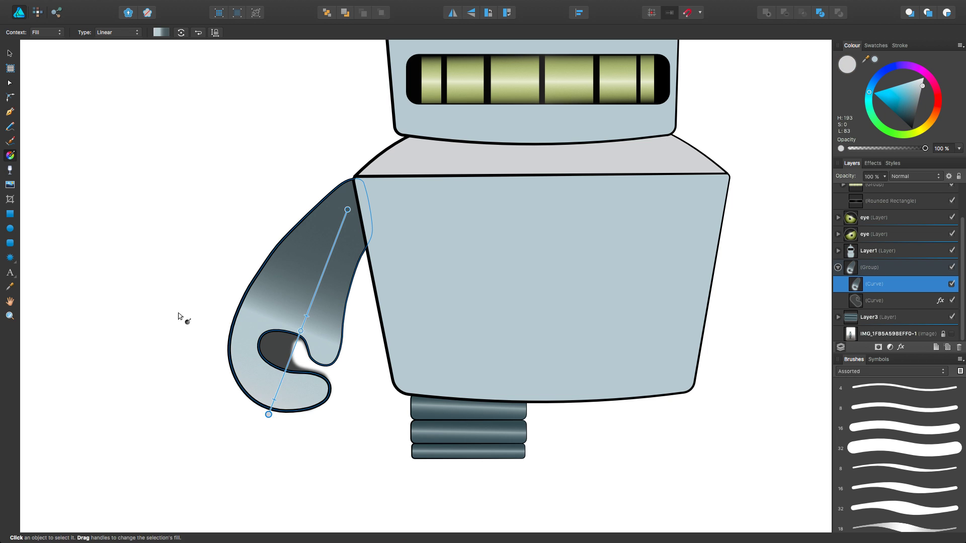
pyautogui.click(181, 319)
pyautogui.press('super+0')
pyautogui.scroll(1, 431, 340)
pyautogui.hscroll(1, 431, 341)
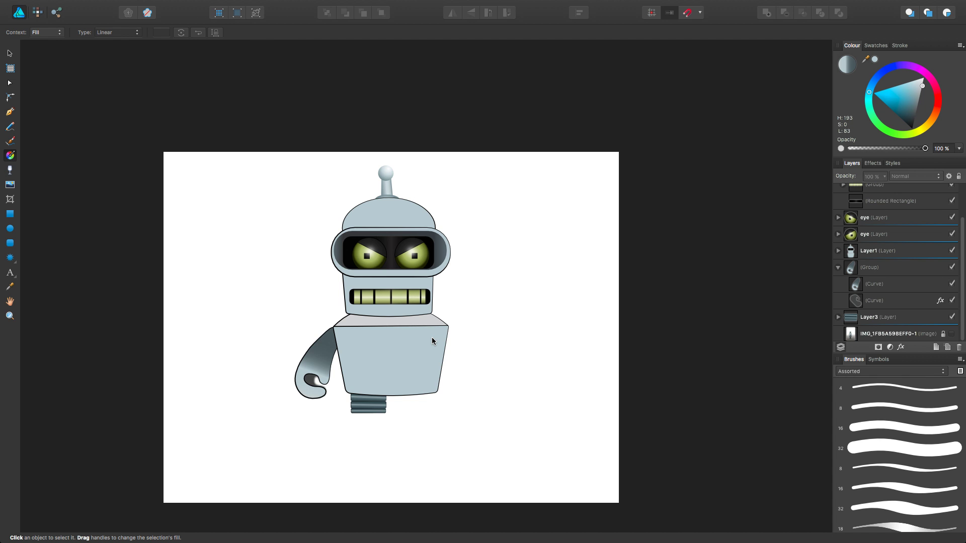
# Show the reference photo again and make the arm group 44% transparent
pyautogui.click(329, 379)
pyautogui.click(952, 333)
pyautogui.moveTo(884, 176); pyautogui.dragTo(855, 190)
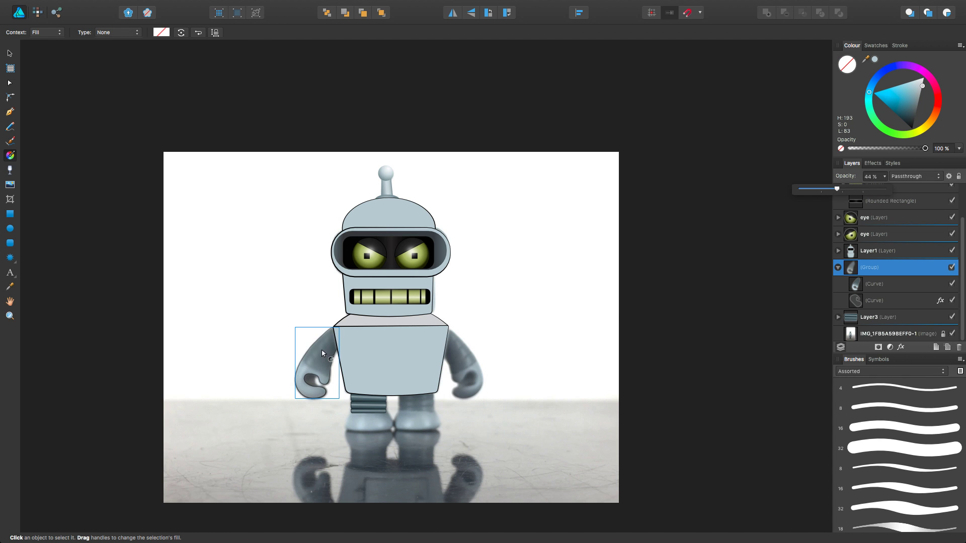
# Draw a curved stripe line across the arm with the Pen tool
pyautogui.press('p')
pyautogui.scroll(5, 424, 297)
pyautogui.moveTo(161, 308); pyautogui.dragTo(164, 183)
pyautogui.click(265, 386)
pyautogui.click(276, 406)
pyautogui.click(325, 436)
pyautogui.click(341, 443)
pyautogui.click(361, 448)
pyautogui.click(373, 452)
pyautogui.scroll(2, 349, 371)
# Give the stripe a Pillow Bevel/Emboss layer effect with 1.5 px radius
pyautogui.click(900, 347)
pyautogui.click(415, 255)
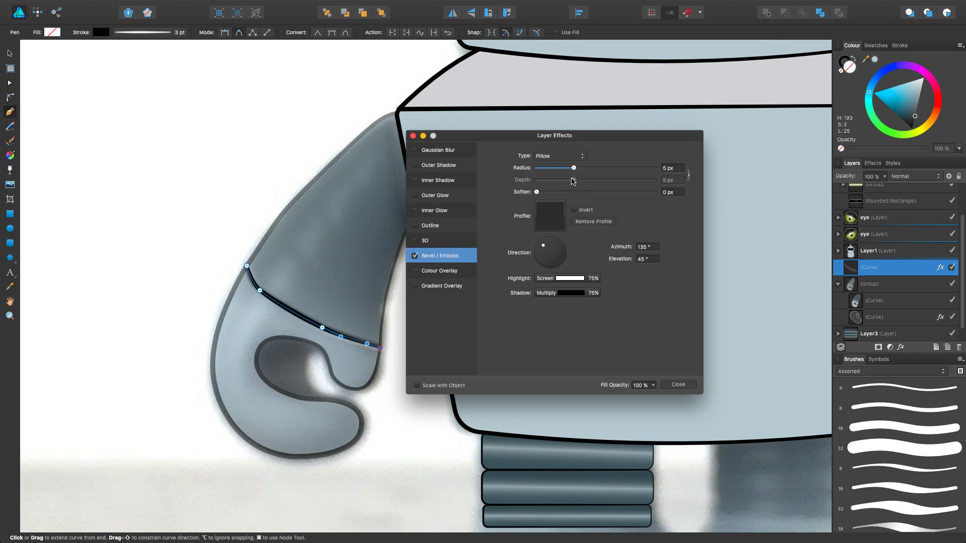
pyautogui.moveTo(563, 174); pyautogui.dragTo(567, 169)
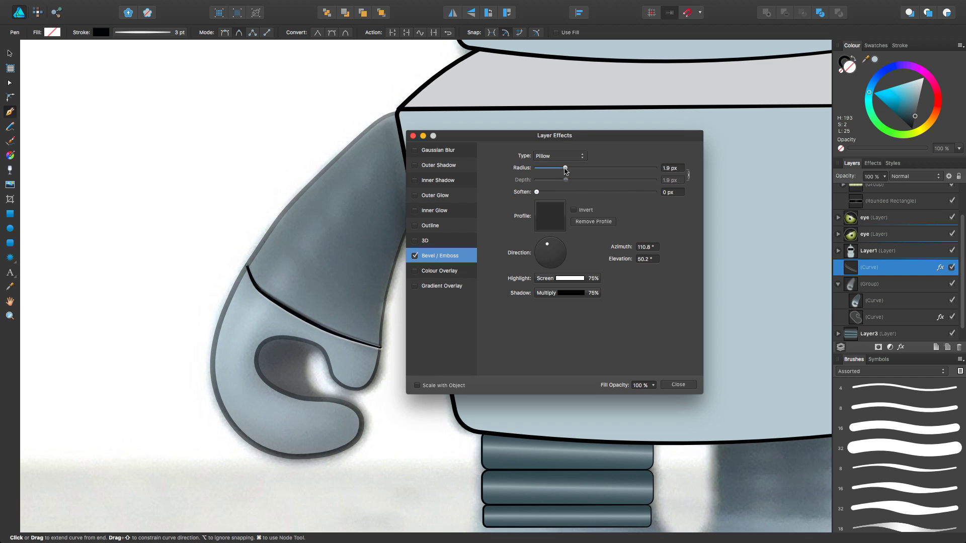
# Duplicate the stripe up the arm into four curves and clip them inside the arm shape
pyautogui.press('a')
pyautogui.press('v')
pyautogui.press('super+j')
pyautogui.press('super+j')
pyautogui.press('super+j')
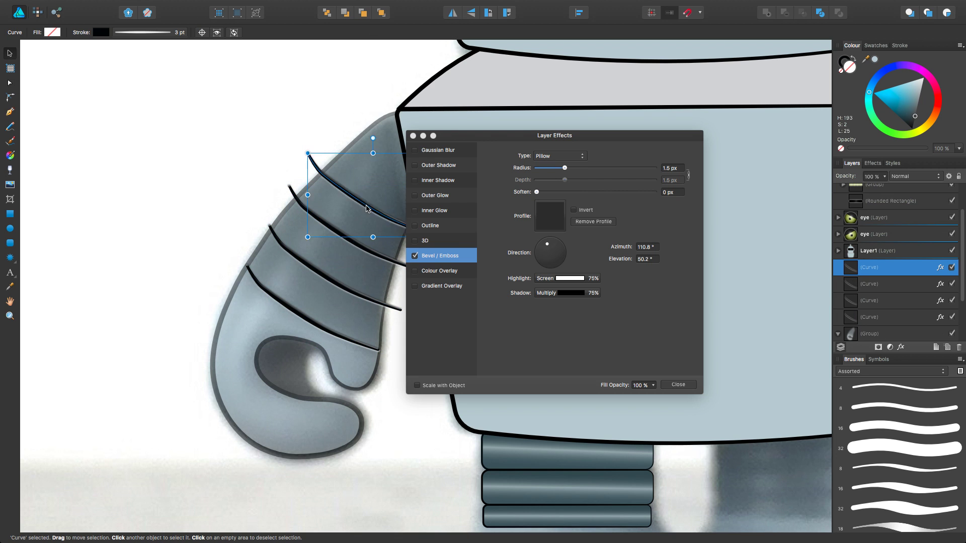
pyautogui.keyDown('shift'); pyautogui.click(883, 317); pyautogui.keyUp('shift')
pyautogui.moveTo(882, 317)
pyautogui.mouseDown()
pyautogui.moveTo(877, 325)
pyautogui.moveTo(902, 316)
pyautogui.mouseUp()
pyautogui.scroll(-3, 902, 316)
pyautogui.moveTo(884, 176); pyautogui.dragTo(961, 196)
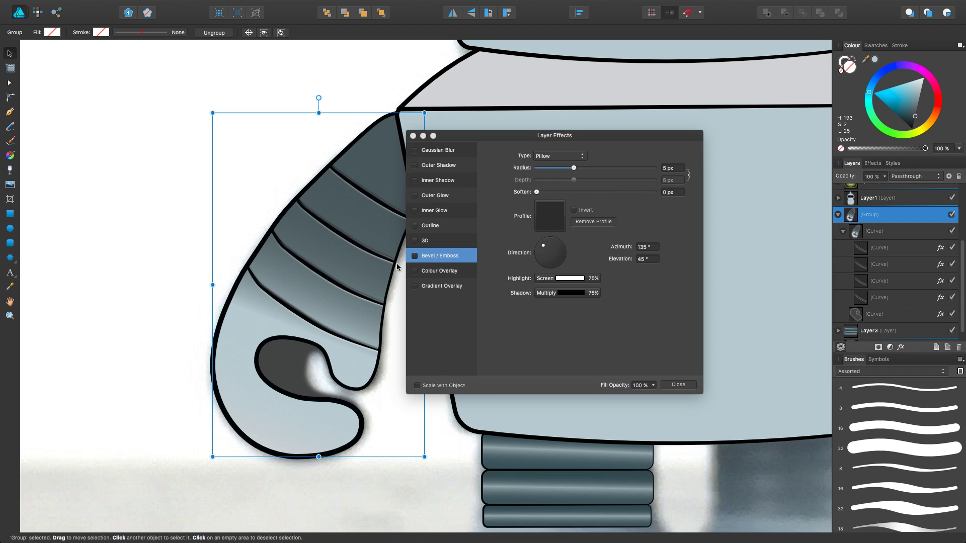
pyautogui.hscroll(4, 396, 263)
pyautogui.scroll(2, 396, 264)
# Fit each stripe curve's ends to the arm edges with the Node tool
pyautogui.press('a')
pyautogui.click(861, 247)
pyautogui.moveTo(242, 230); pyautogui.dragTo(251, 211)
pyautogui.moveTo(301, 271); pyautogui.dragTo(314, 287)
pyautogui.click(272, 311)
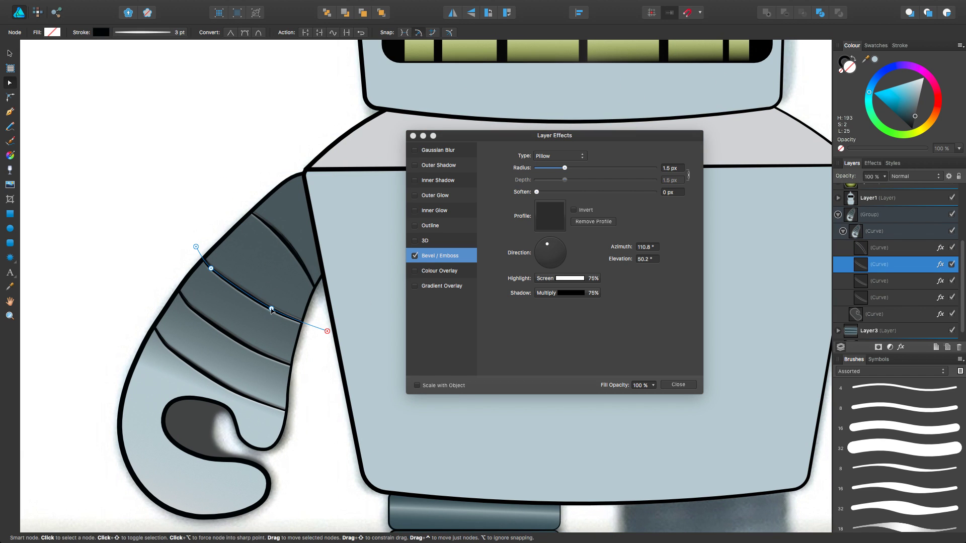
pyautogui.moveTo(314, 330); pyautogui.dragTo(302, 320)
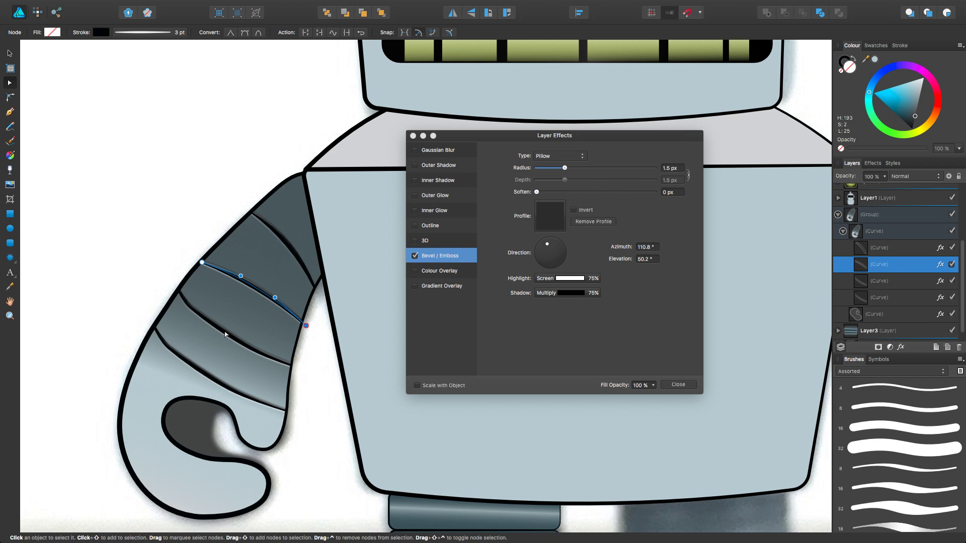
pyautogui.click(191, 308)
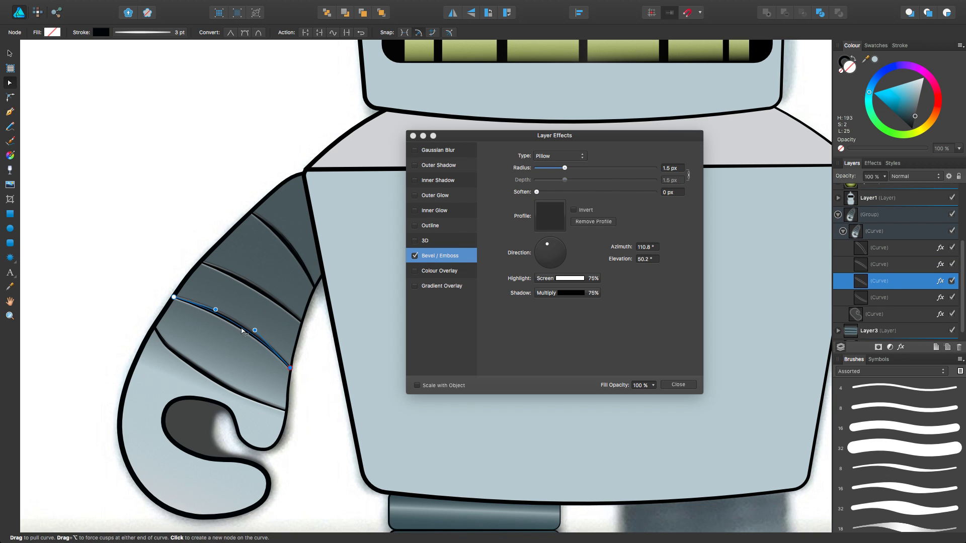
pyautogui.click(205, 381)
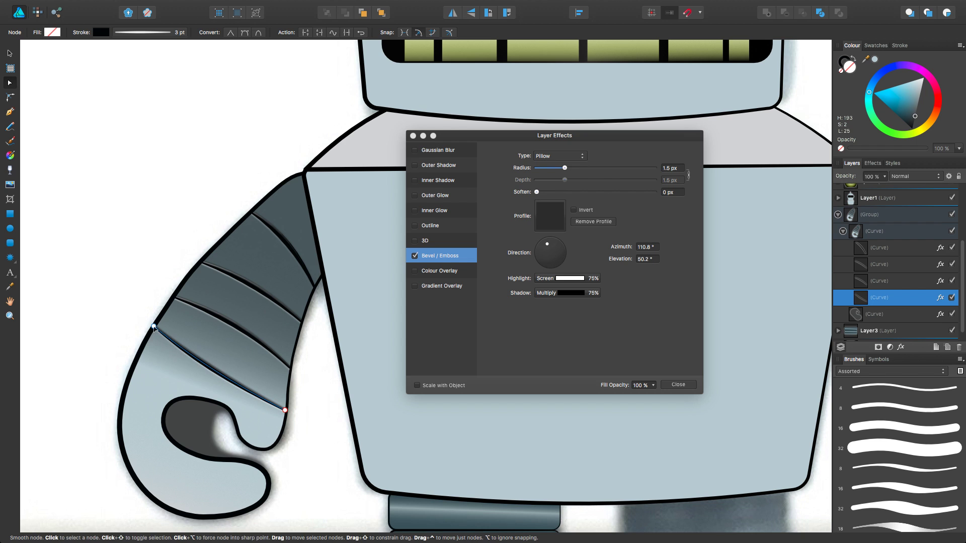
pyautogui.press('super+d')
pyautogui.press('super+0')
pyautogui.scroll(5, 278, 389)
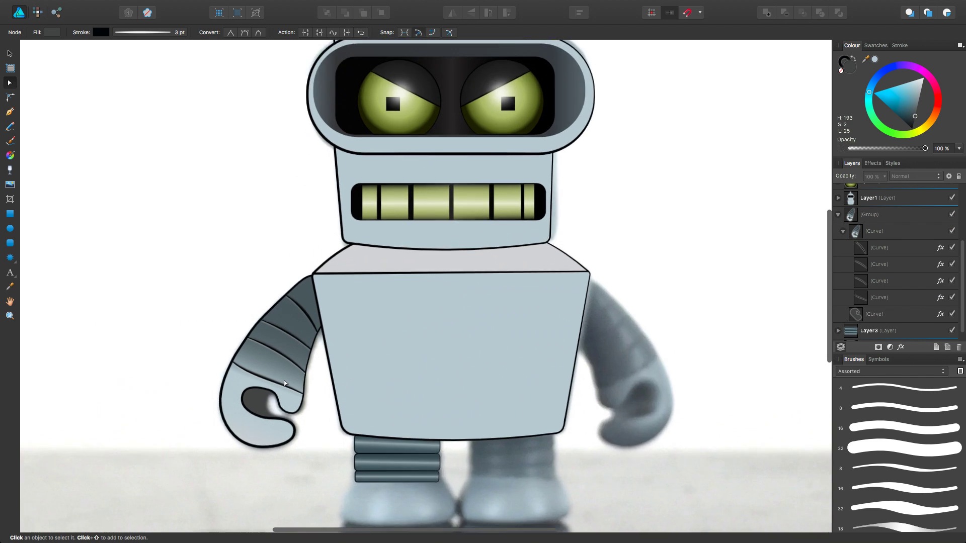
# Hide the reference photo and darken the hand opening's gradient stop to near black
pyautogui.click(286, 360)
pyautogui.scroll(3, 292, 351)
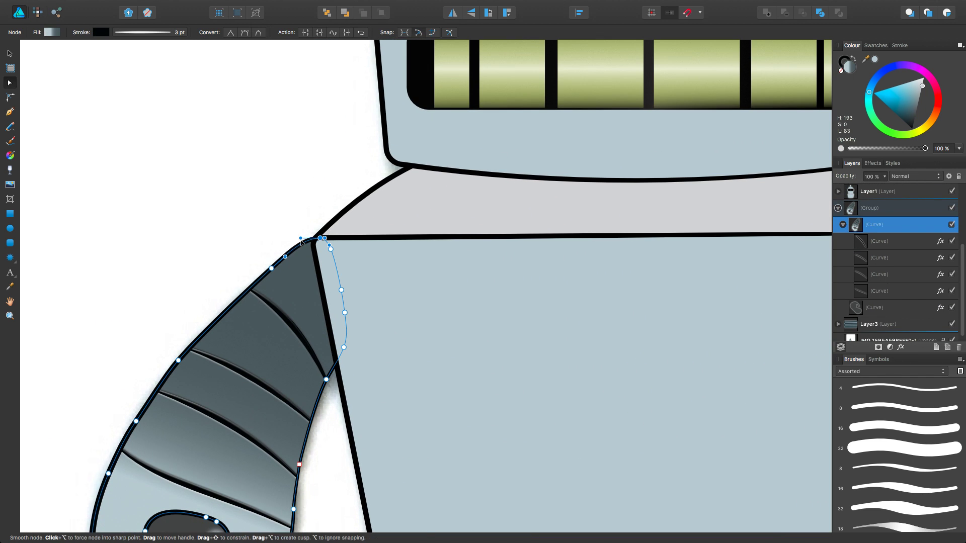
pyautogui.press('super+0')
pyautogui.scroll(4, 280, 352)
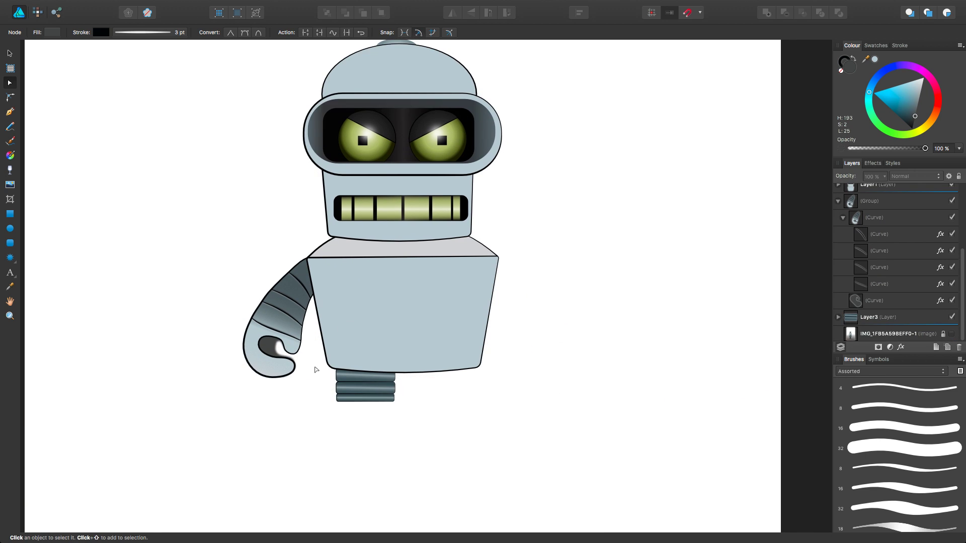
pyautogui.click(289, 352)
pyautogui.press('g')
pyautogui.click(913, 126)
pyautogui.click(295, 334)
pyautogui.press('v')
pyautogui.click(210, 199)
# Add an extra node on the arm outline's edge so it dips inward at the bands
pyautogui.press('super+0')
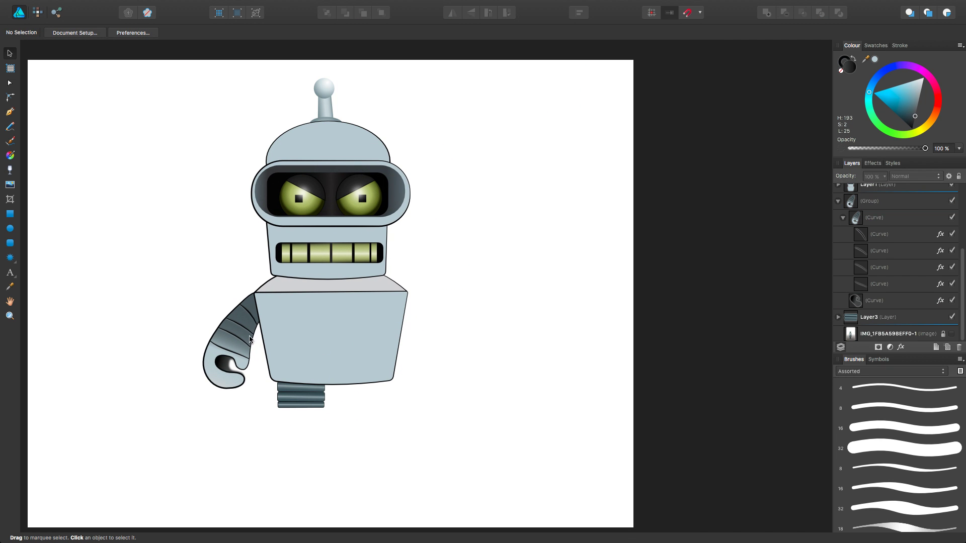
pyautogui.scroll(6, 250, 339)
pyautogui.doubleClick(330, 267)
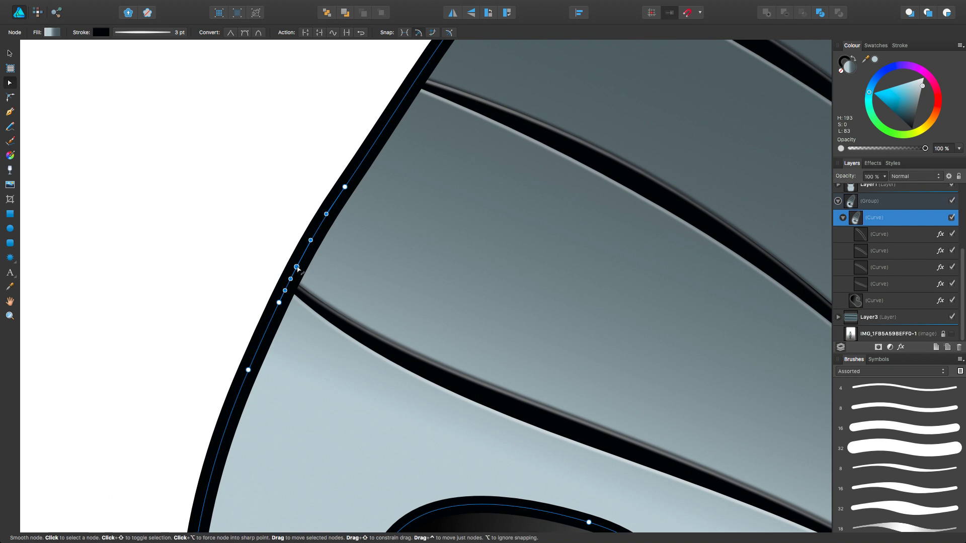
pyautogui.scroll(-3, 295, 288)
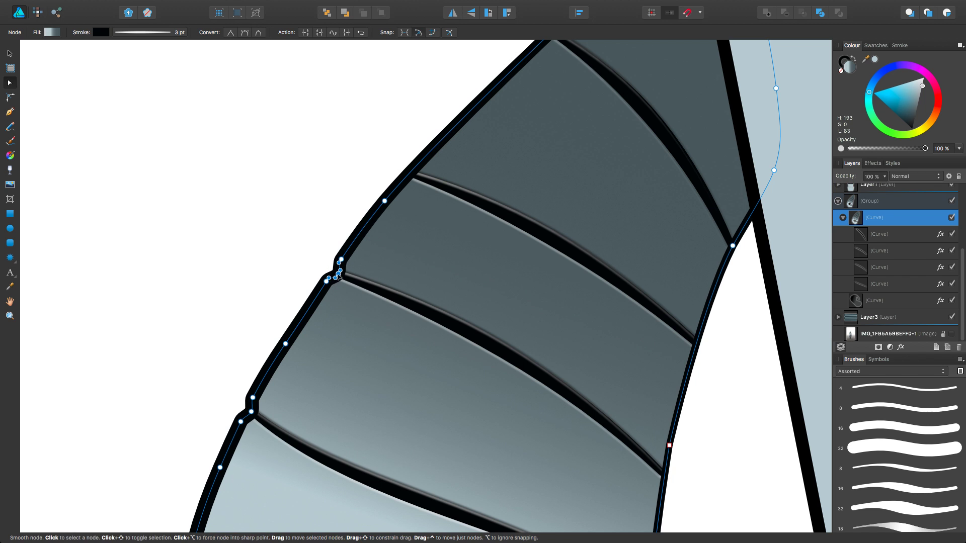
pyautogui.scroll(-2, 339, 276)
pyautogui.scroll(3, 317, 301)
pyautogui.hscroll(3, 317, 301)
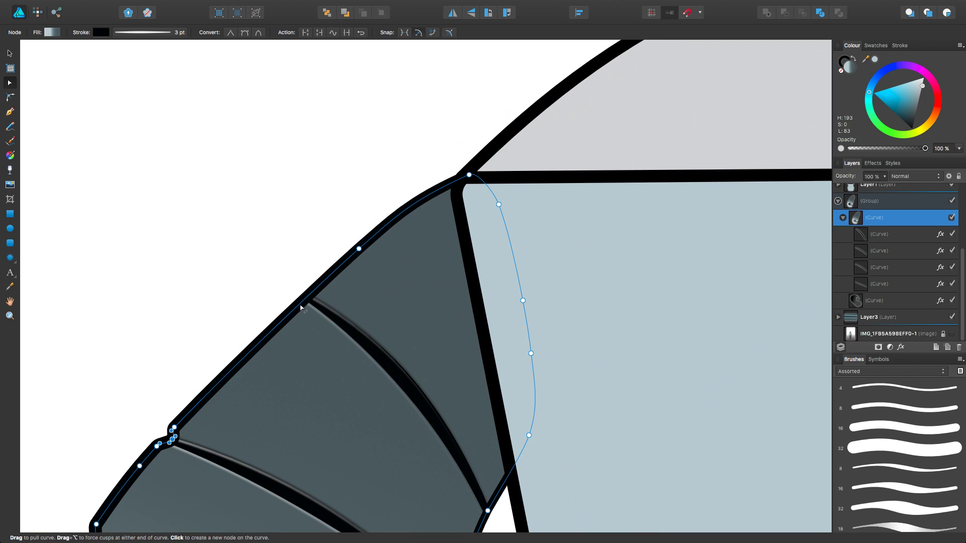
pyautogui.scroll(-3, 495, 358)
pyautogui.scroll(-5, 478, 377)
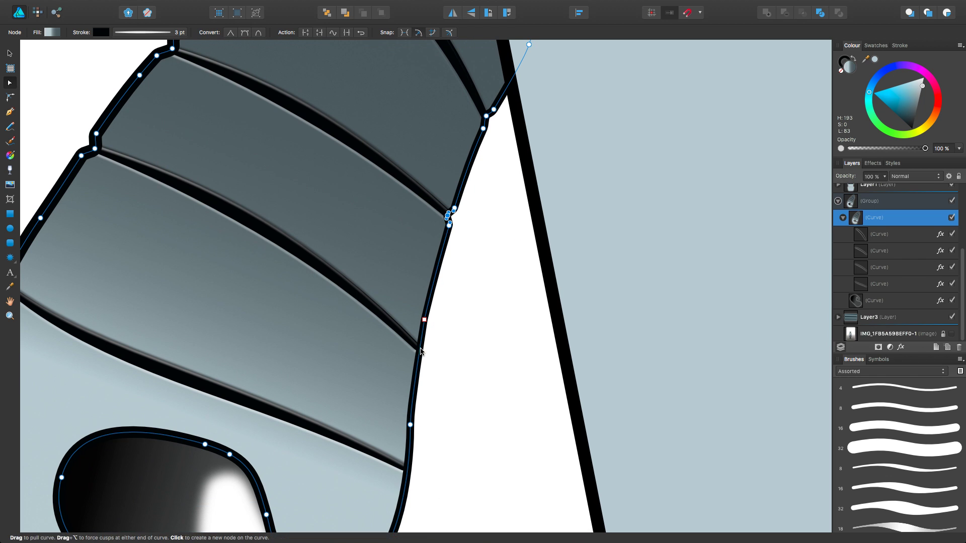
pyautogui.click(421, 341)
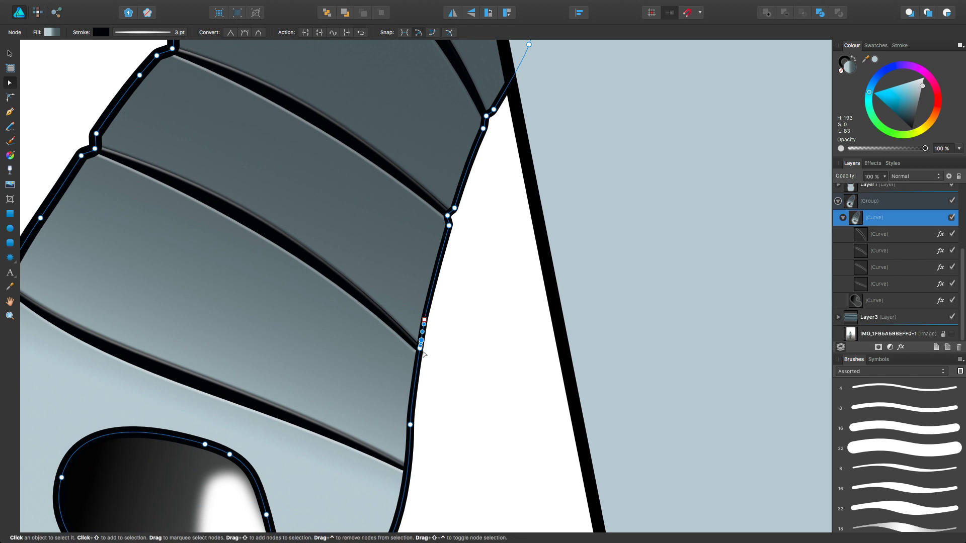
pyautogui.scroll(-2, 418, 347)
pyautogui.hscroll(-2, 417, 347)
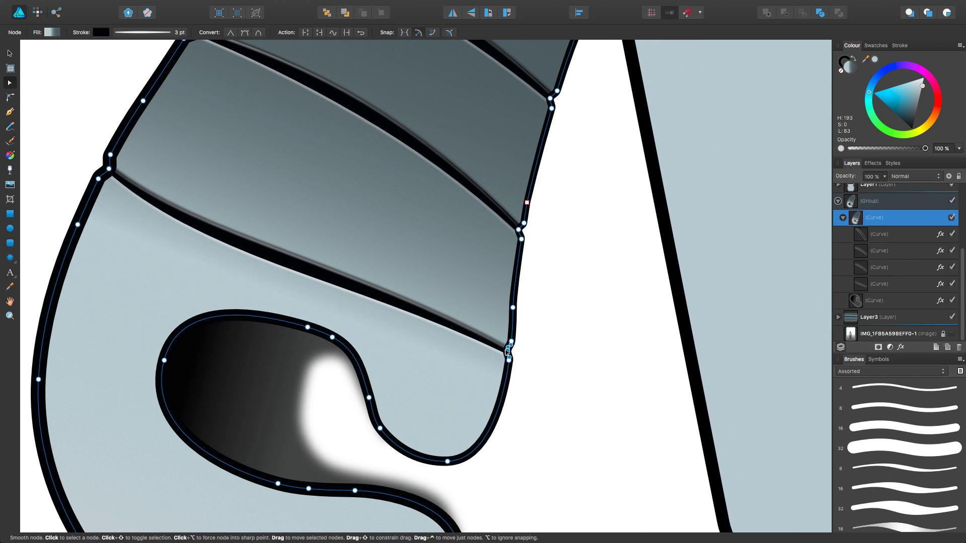
pyautogui.click(509, 352)
pyautogui.scroll(-6, 453, 352)
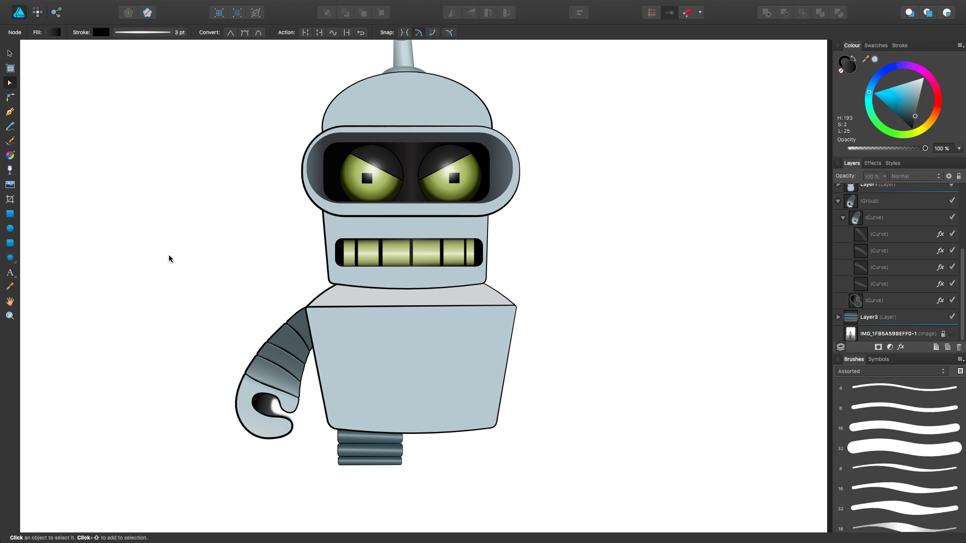
pyautogui.scroll(1, 247, 180)
pyautogui.hscroll(-1, 246, 179)
pyautogui.click(885, 201)
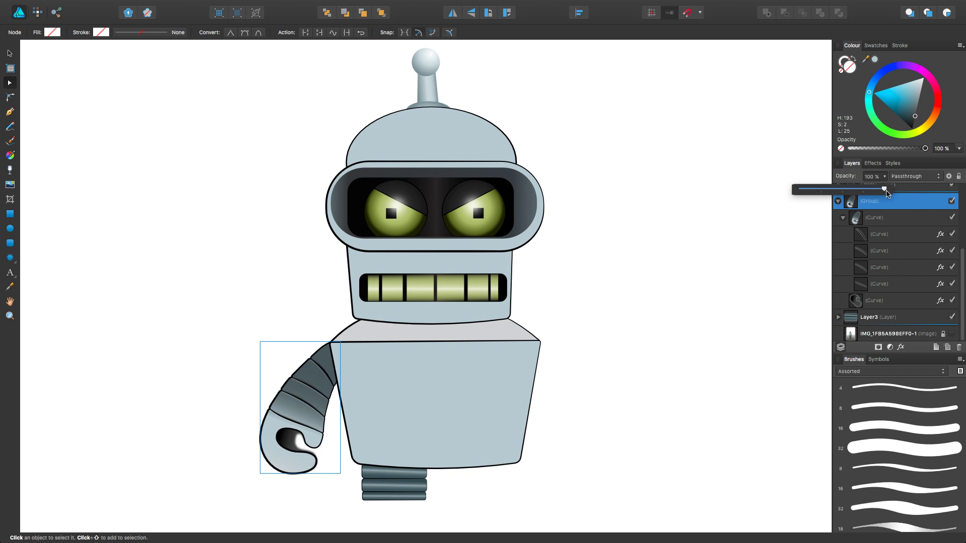
# Set the arm group to 50% opacity and draw a stroke-less highlight shape along the upper arm
pyautogui.click(952, 333)
pyautogui.press('5')
pyautogui.scroll(5, 267, 323)
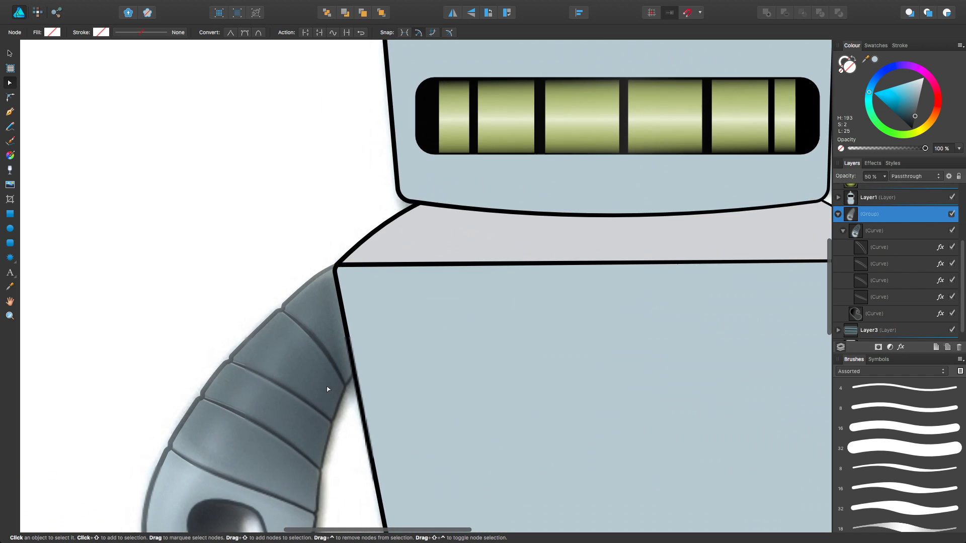
pyautogui.press('p')
pyautogui.press('super+v')
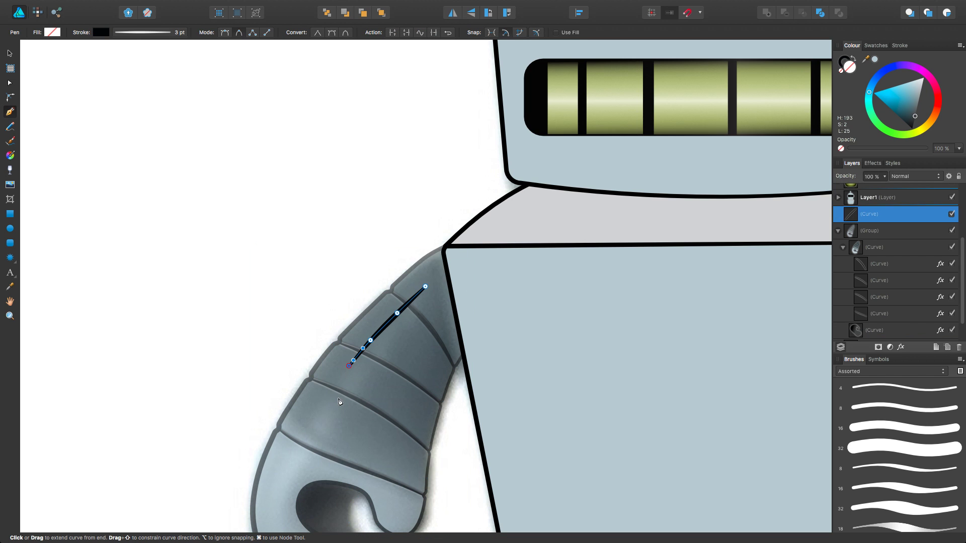
pyautogui.click(388, 356)
pyautogui.click(399, 323)
pyautogui.click(410, 312)
pyautogui.click(425, 286)
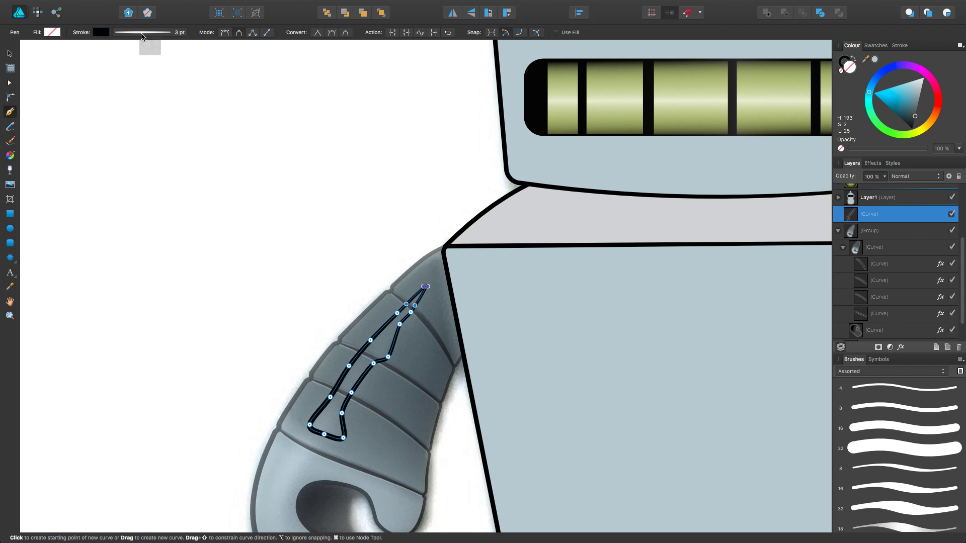
pyautogui.click(52, 32)
pyautogui.click(56, 60)
# Set the highlight's blend mode to Overlay and soften it with a 1.4 px Gaussian blur
pyautogui.press('v')
pyautogui.scroll(-2, 284, 184)
pyautogui.scroll(5, 402, 261)
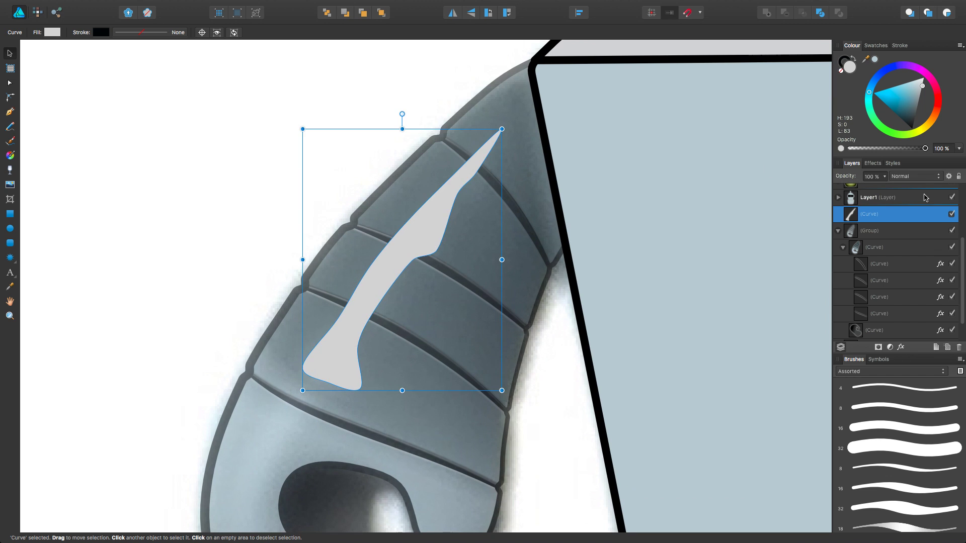
pyautogui.click(915, 176)
pyautogui.click(914, 251)
pyautogui.press('a')
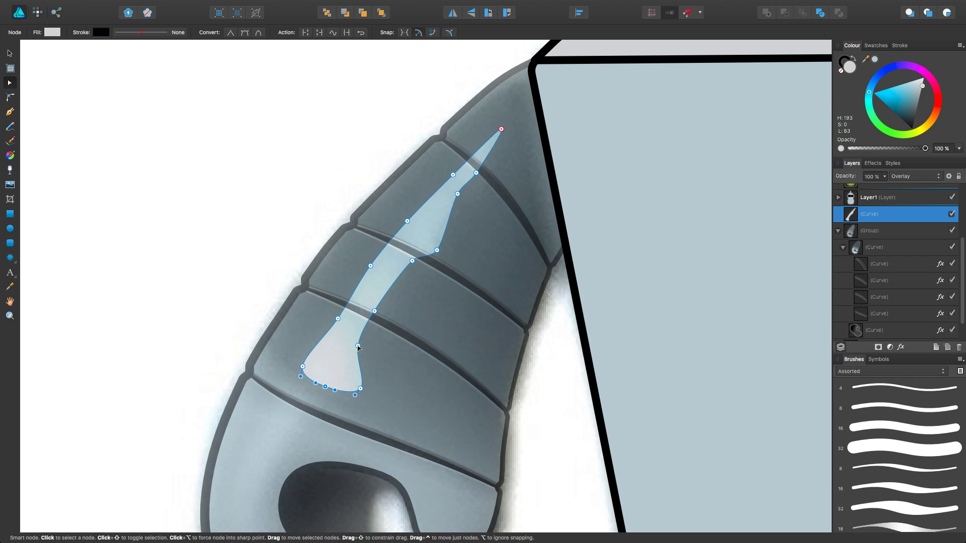
pyautogui.scroll(3, 370, 243)
pyautogui.hscroll(4, 370, 243)
pyautogui.click(900, 347)
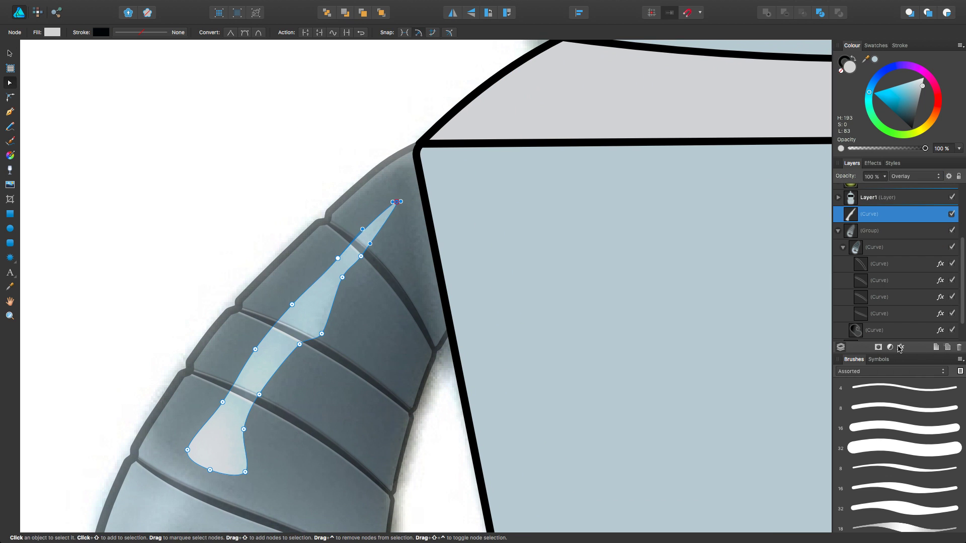
pyautogui.click(441, 150)
pyautogui.moveTo(536, 156); pyautogui.dragTo(564, 157)
pyautogui.click(678, 385)
# Move the highlight curve into the arm group and reselect the arm group
pyautogui.moveTo(875, 214); pyautogui.dragTo(877, 230)
pyautogui.press('super+0')
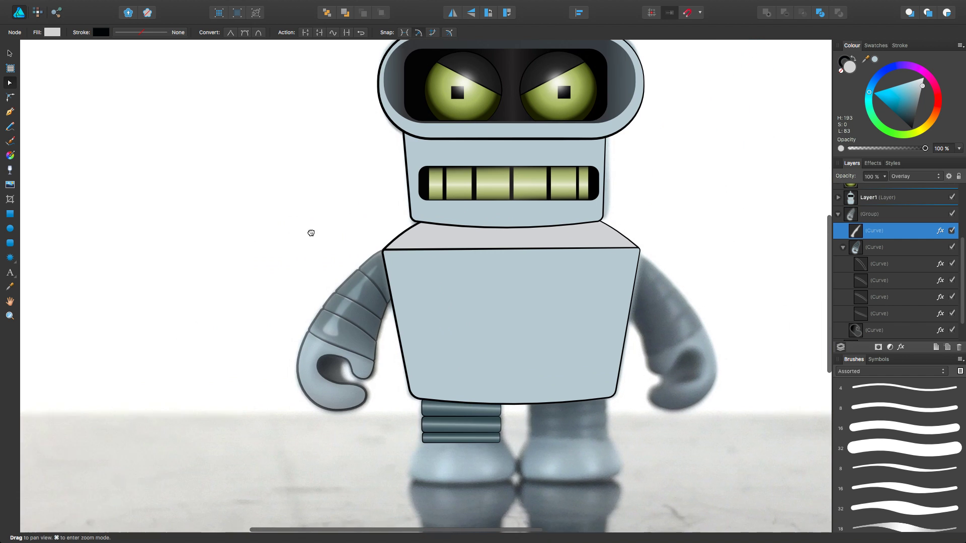
pyautogui.click(876, 213)
pyautogui.click(888, 230)
pyautogui.scroll(2, 452, 302)
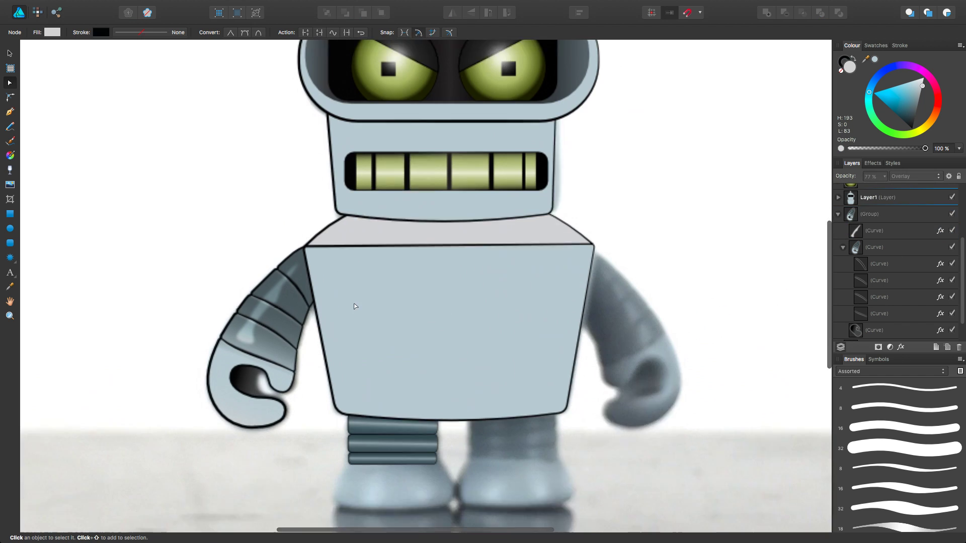
pyautogui.press('v')
pyautogui.press('super+d')
pyautogui.press('super+0')
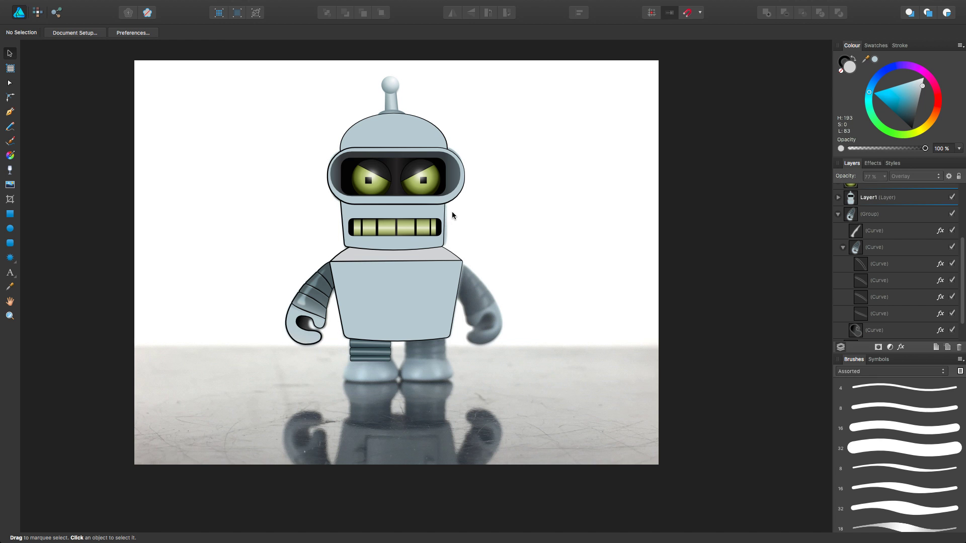
pyautogui.click(310, 302)
# Rename the arm group to 'Arm 1' in the Layers panel
pyautogui.doubleClick(310, 302)
pyautogui.click(101, 32)
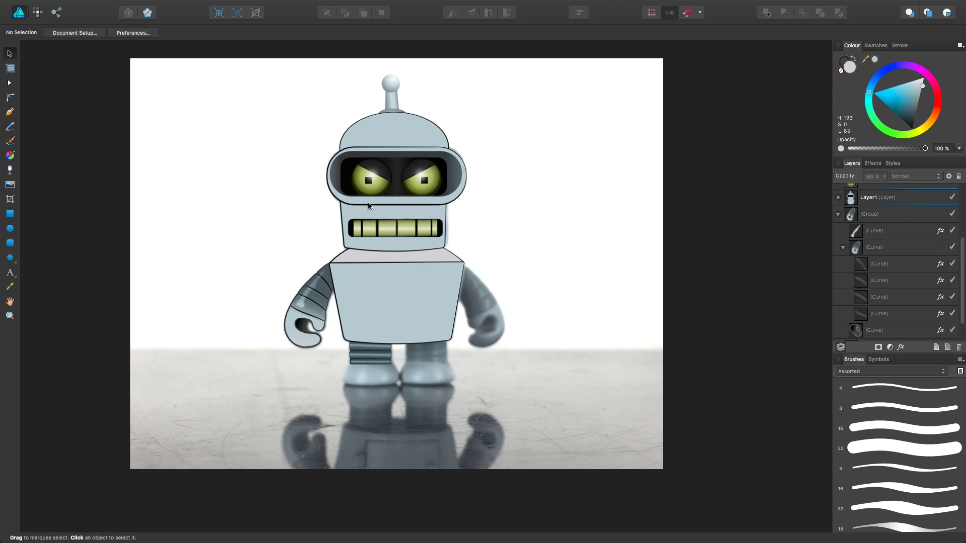
pyautogui.scroll(3, 368, 206)
pyautogui.scroll(2, 417, 210)
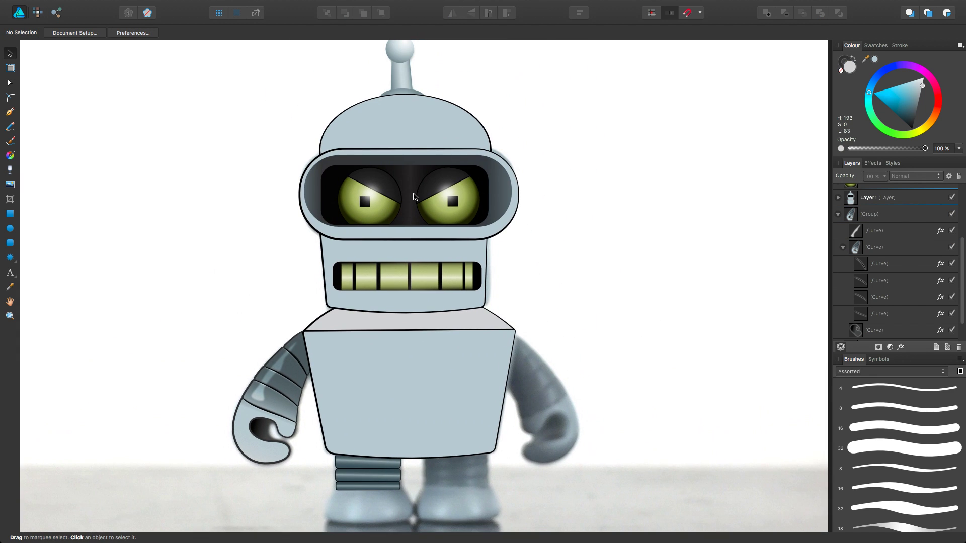
pyautogui.click(837, 214)
pyautogui.doubleClick(869, 300)
pyautogui.write('Arm')
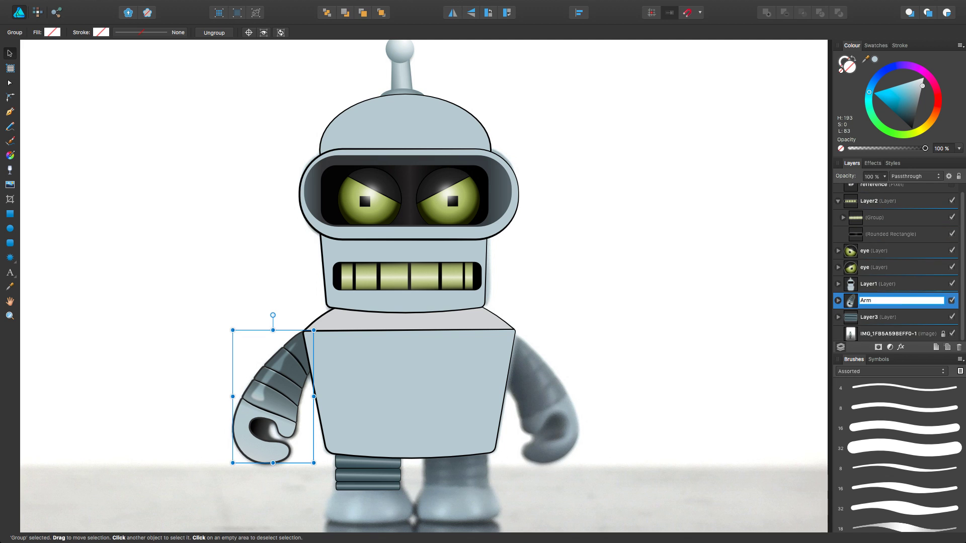
# Duplicate the arm, flip the copy horizontally, and place it as Bender's right arm
pyautogui.press('super+j')
pyautogui.click(171, 6)
pyautogui.click(304, 130)
pyautogui.moveTo(270, 368); pyautogui.dragTo(537, 367)
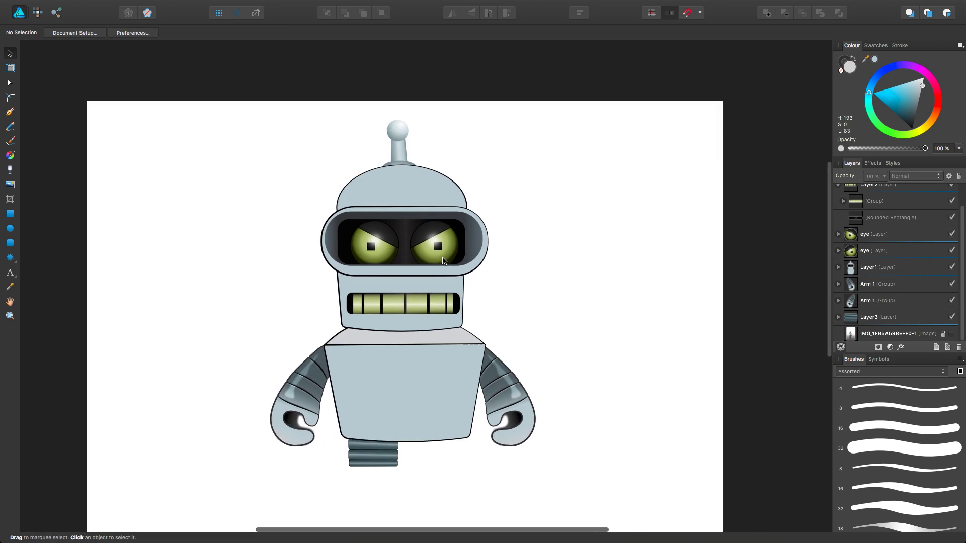
# Give the visor rounded rectangle an outer shadow with a larger offset
pyautogui.click(405, 213)
pyautogui.click(901, 347)
pyautogui.click(526, 168)
pyautogui.moveTo(648, 195); pyautogui.dragTo(720, 195)
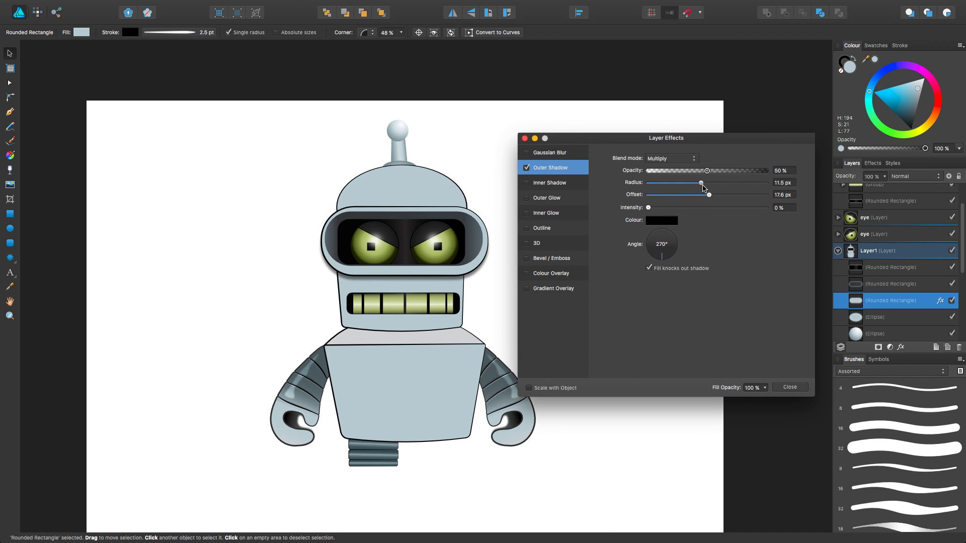
pyautogui.click(670, 158)
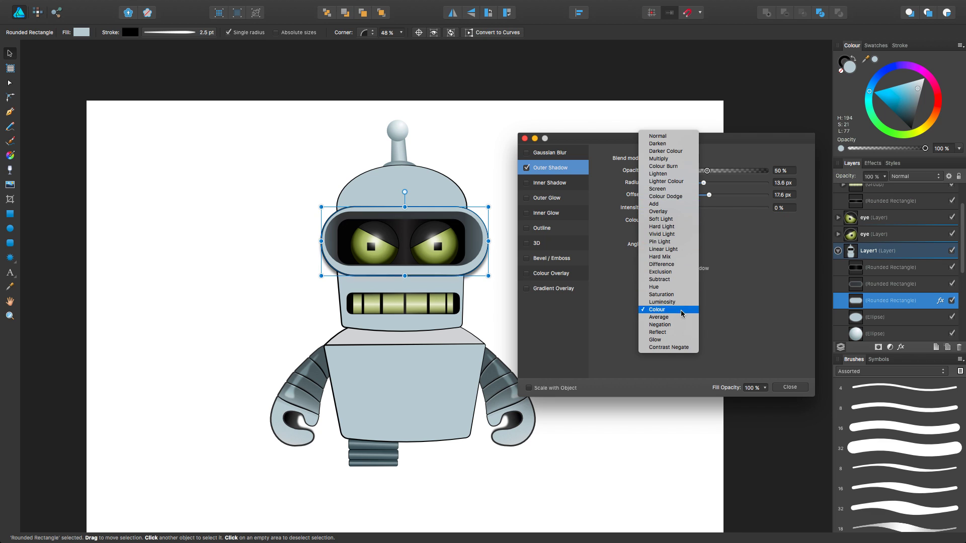
pyautogui.click(675, 204)
pyautogui.click(789, 387)
pyautogui.click(582, 293)
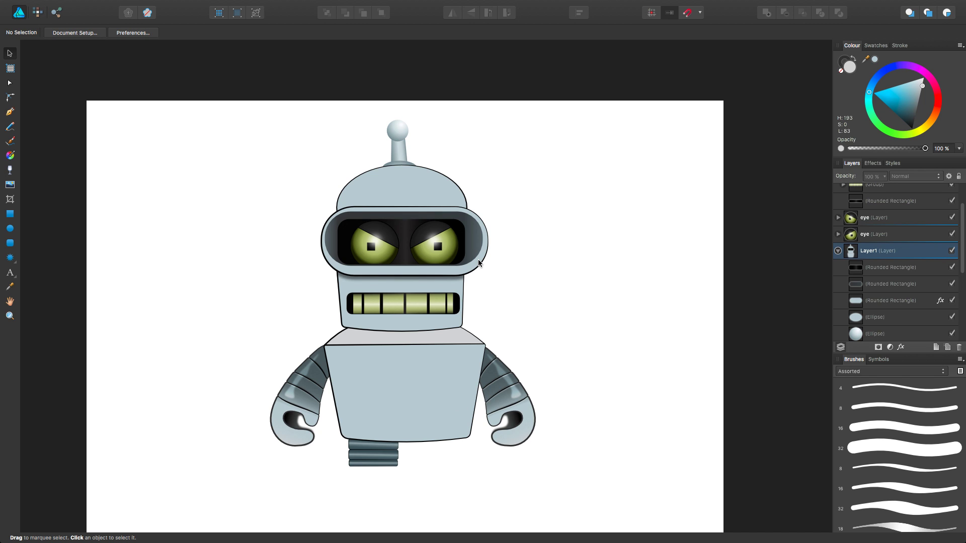
pyautogui.scroll(-1, 478, 261)
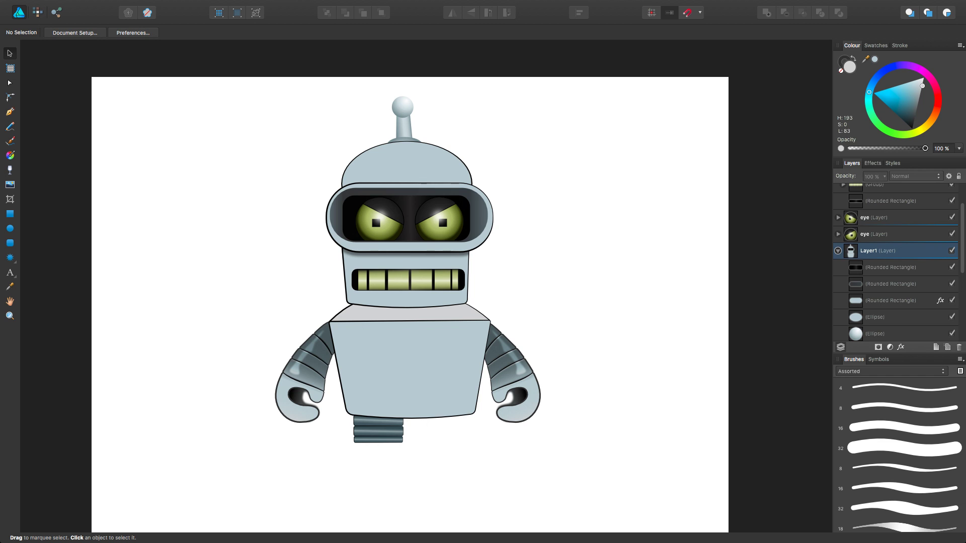
# Move the new layer beneath Layer1 and draw a rough leg outline with a curved top
pyautogui.scroll(-1, 514, 241)
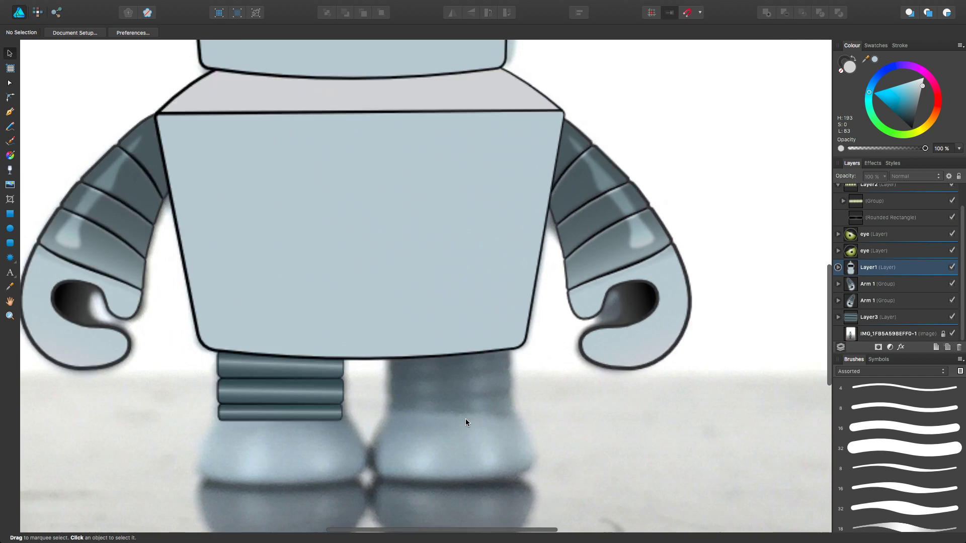
pyautogui.moveTo(855, 269); pyautogui.dragTo(853, 292)
pyautogui.press('p')
pyautogui.click(392, 349)
pyautogui.click(391, 369)
pyautogui.click(391, 389)
pyautogui.click(391, 409)
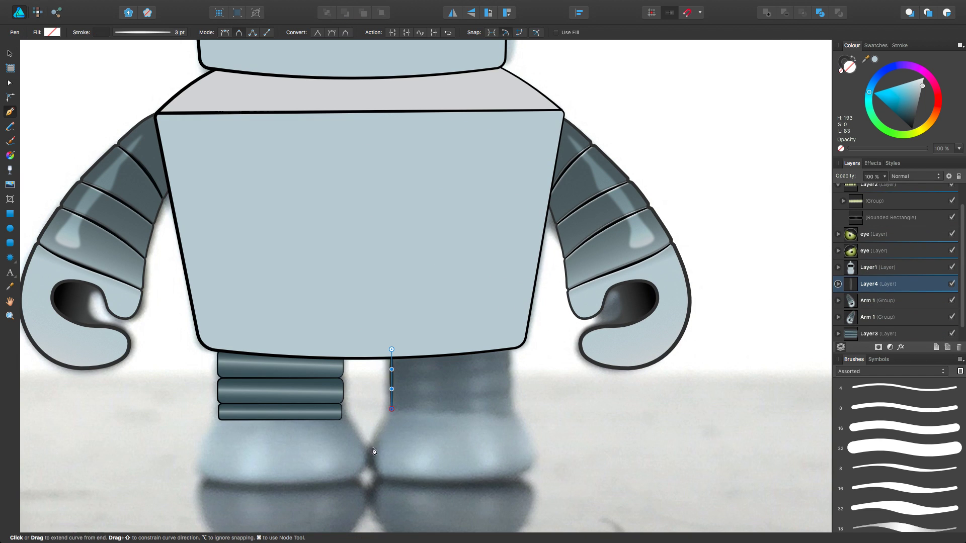
pyautogui.moveTo(391, 349); pyautogui.dragTo(409, 338)
# Align the leg outline's nodes to its right, bottom and left edges, deleting extra lower-left nodes
pyautogui.press('a')
pyautogui.scroll(3, 564, 384)
pyautogui.moveTo(604, 395); pyautogui.dragTo(602, 399)
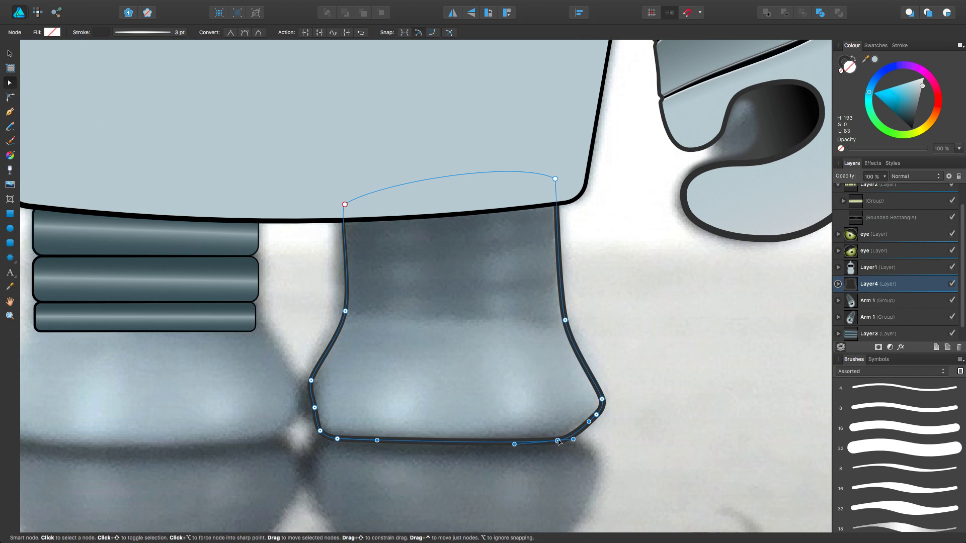
pyautogui.moveTo(562, 443); pyautogui.dragTo(557, 440)
pyautogui.moveTo(345, 311); pyautogui.dragTo(340, 311)
pyautogui.moveTo(345, 205); pyautogui.dragTo(340, 201)
pyautogui.click(307, 410)
pyautogui.click(310, 381)
pyautogui.press('Delete')
pyautogui.press('Delete')
pyautogui.press('Delete')
pyautogui.press('Delete')
# Round the leg's lower-right corner by removing a surplus node and repositioning another
pyautogui.click(587, 427)
pyautogui.moveTo(587, 428); pyautogui.dragTo(584, 428)
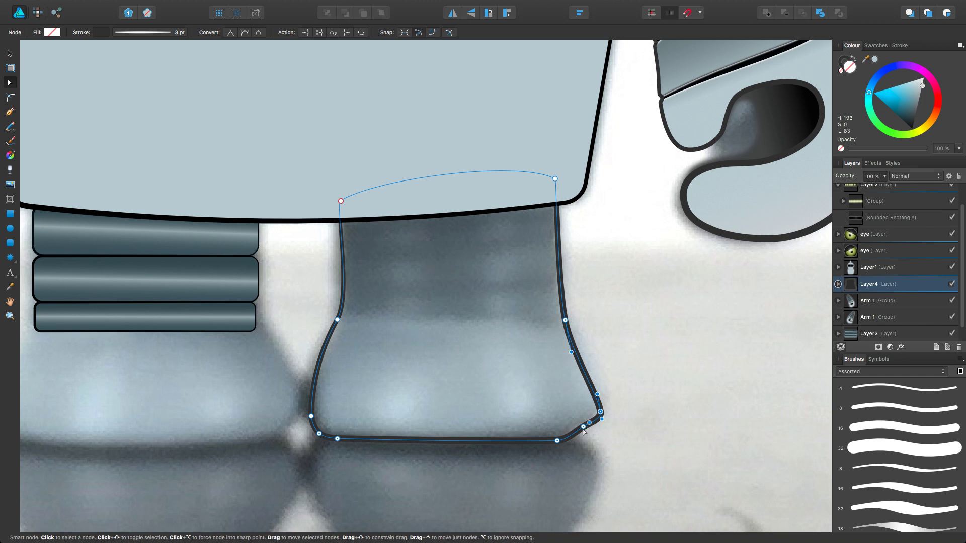
pyautogui.press('Delete')
pyautogui.moveTo(604, 410); pyautogui.dragTo(577, 438)
pyautogui.click(555, 179)
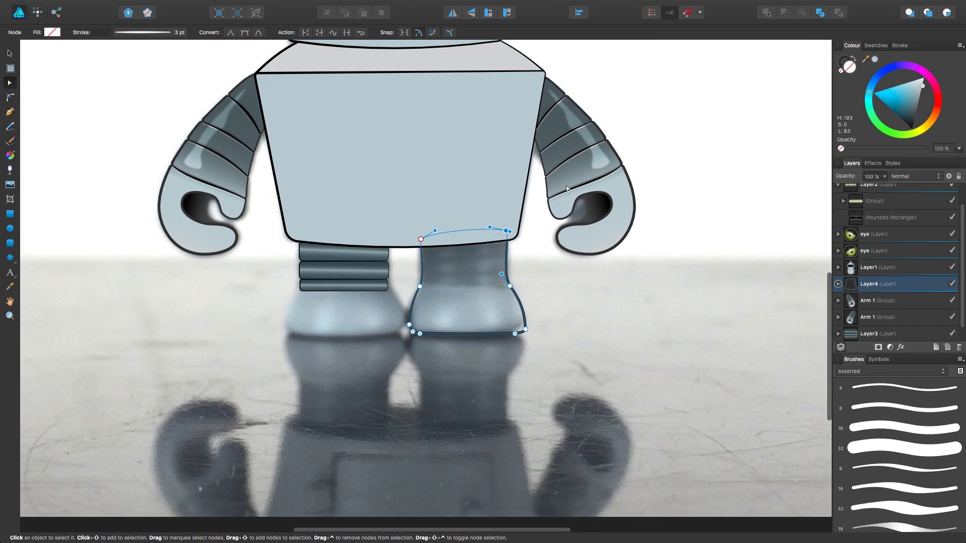
# Fill the leg shape with dark slate grey
pyautogui.press('super+minus')
pyautogui.click(873, 59)
pyautogui.click(663, 230)
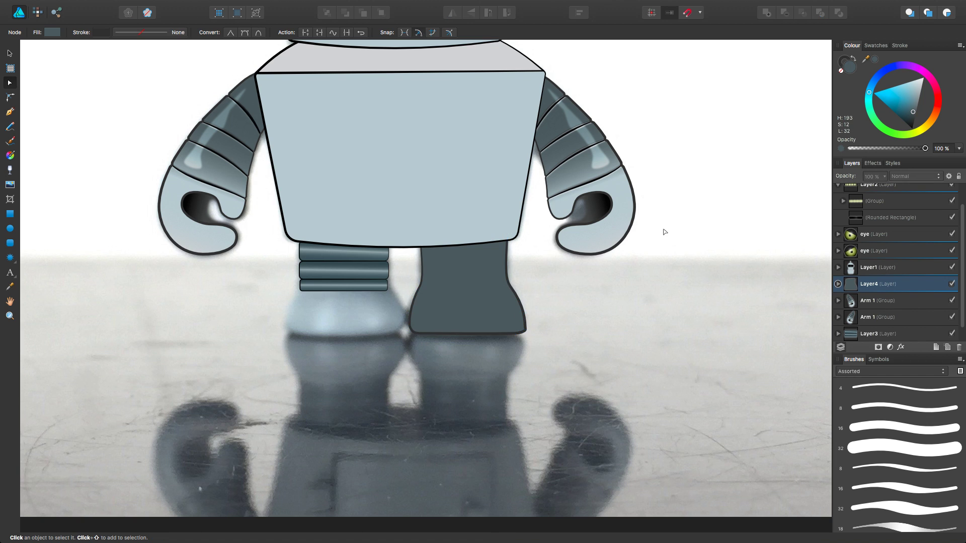
# Lay a vertical linear gradient over the full leg height with a light blue-grey middle stop
pyautogui.scroll(-1, 892, 345)
pyautogui.click(952, 333)
pyautogui.press('super+0')
pyautogui.press('g')
pyautogui.moveTo(469, 372); pyautogui.dragTo(463, 349)
pyautogui.scroll(5, 468, 383)
pyautogui.moveTo(463, 390)
pyautogui.mouseDown()
pyautogui.moveTo(462, 448)
pyautogui.moveTo(463, 385)
pyautogui.mouseUp()
pyautogui.moveTo(883, 62); pyautogui.dragTo(499, 475)
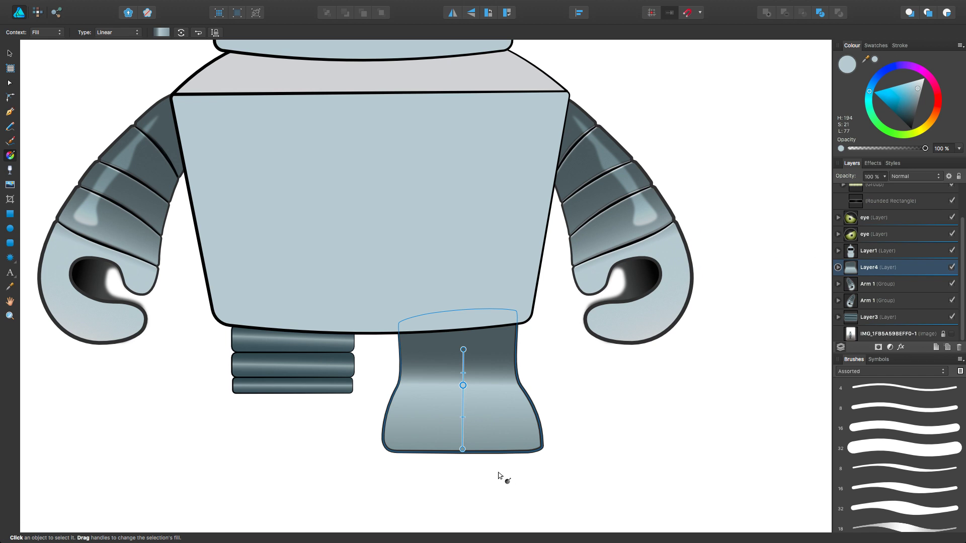
pyautogui.moveTo(462, 448); pyautogui.dragTo(501, 453)
pyautogui.press('super+d')
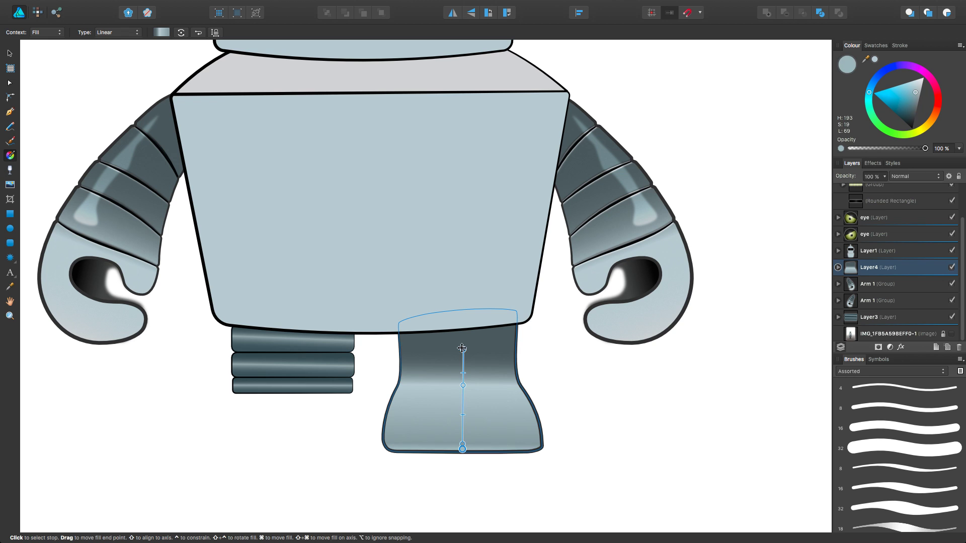
# Darken the leg's outline colour and thicken it to 6.5 pt
pyautogui.press('a')
pyautogui.click(910, 118)
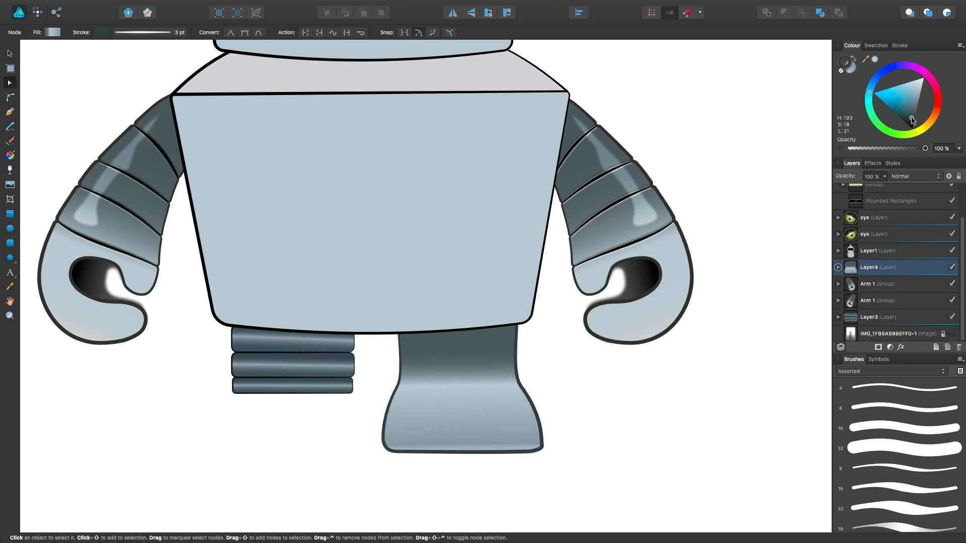
pyautogui.click(101, 32)
pyautogui.moveTo(126, 51); pyautogui.dragTo(146, 50)
pyautogui.moveTo(434, 141); pyautogui.dragTo(449, 203)
pyautogui.press('super+0')
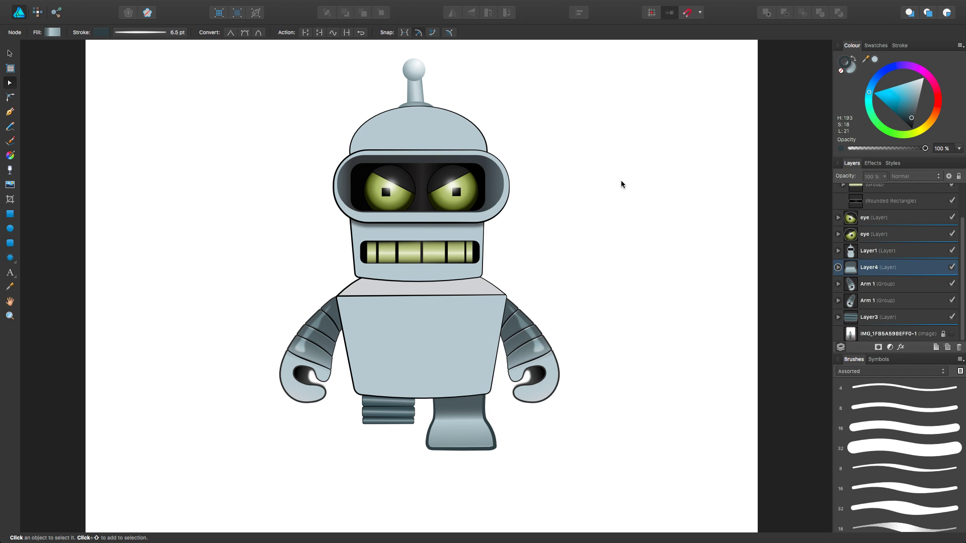
pyautogui.click(517, 334)
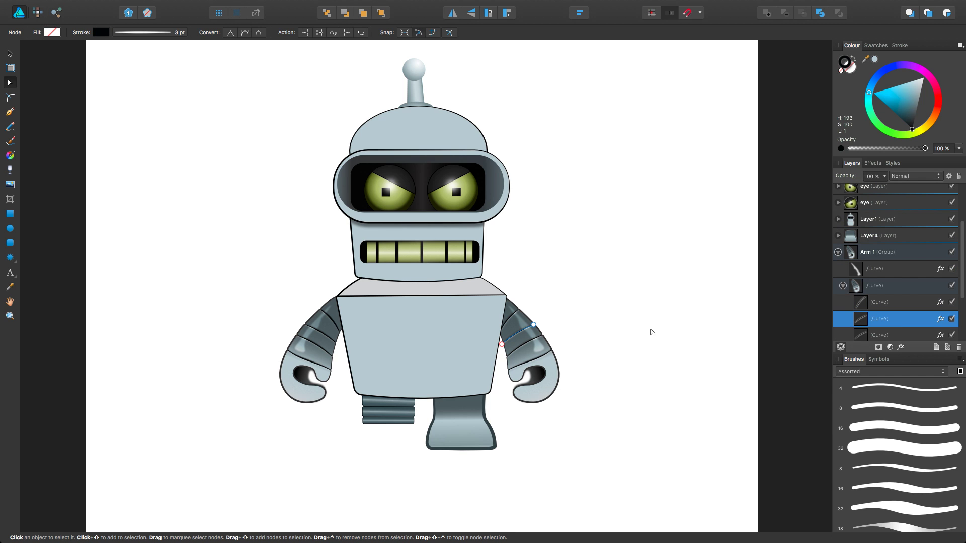
# Stretch a band line across the new leg, duplicate it higher, and nest the bands inside the leg shape
pyautogui.moveTo(874, 242); pyautogui.dragTo(874, 241)
pyautogui.scroll(5, 464, 413)
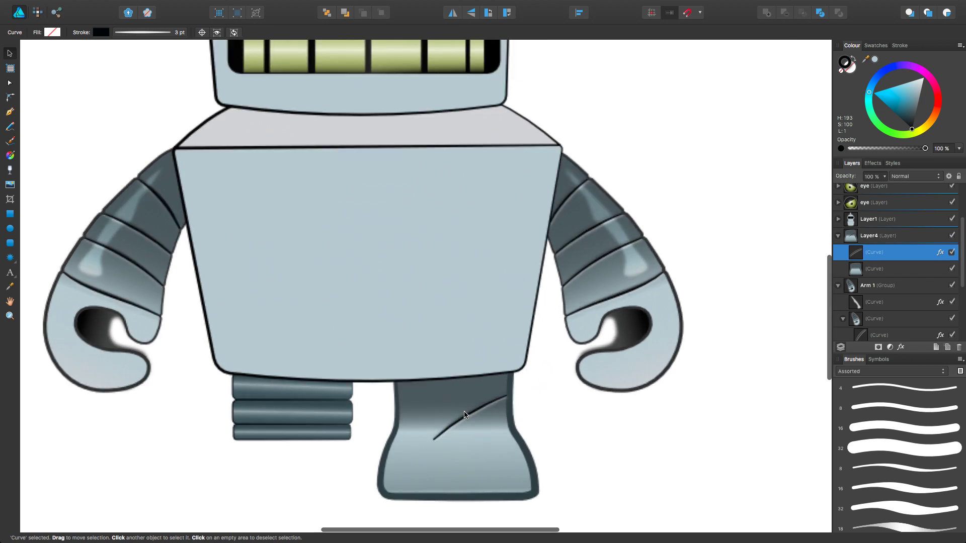
pyautogui.moveTo(511, 428); pyautogui.dragTo(526, 432)
pyautogui.moveTo(433, 440); pyautogui.dragTo(388, 433)
pyautogui.press('v')
pyautogui.moveTo(459, 431); pyautogui.dragTo(465, 390)
pyautogui.keyDown('shift'); pyautogui.click(885, 285); pyautogui.keyUp('shift')
pyautogui.moveTo(885, 285); pyautogui.dragTo(881, 305)
pyautogui.scroll(3, 482, 397)
pyautogui.press('Escape')
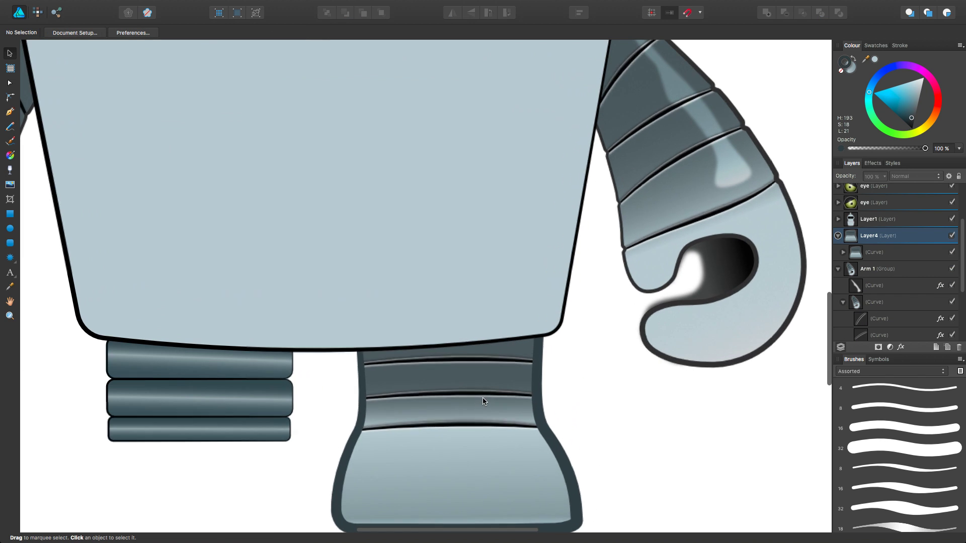
# Notch the leg's outer outline at the bands by adding nodes on both edges
pyautogui.press('a')
pyautogui.click(480, 392)
pyautogui.click(453, 363)
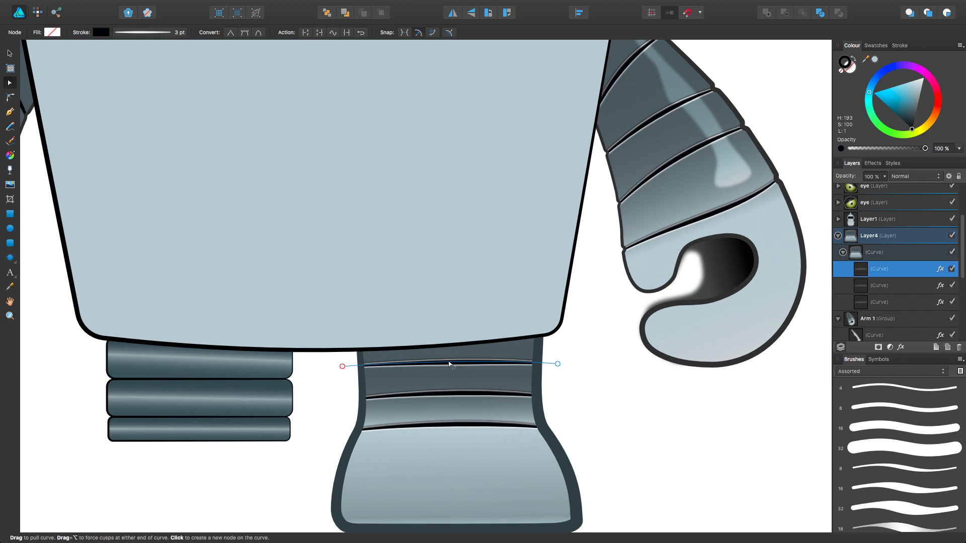
pyautogui.click(452, 396)
pyautogui.scroll(3, 537, 374)
pyautogui.click(537, 374)
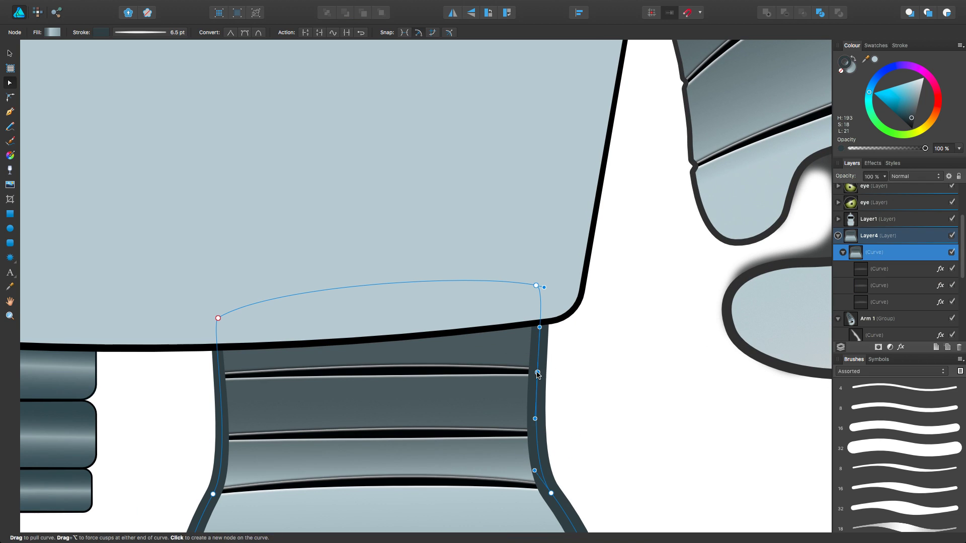
pyautogui.scroll(-5, 534, 375)
pyautogui.moveTo(526, 334); pyautogui.dragTo(519, 334)
pyautogui.click(533, 384)
pyautogui.hscroll(-5, 350, 358)
pyautogui.click(301, 391)
pyautogui.click(302, 337)
pyautogui.scroll(2, 308, 340)
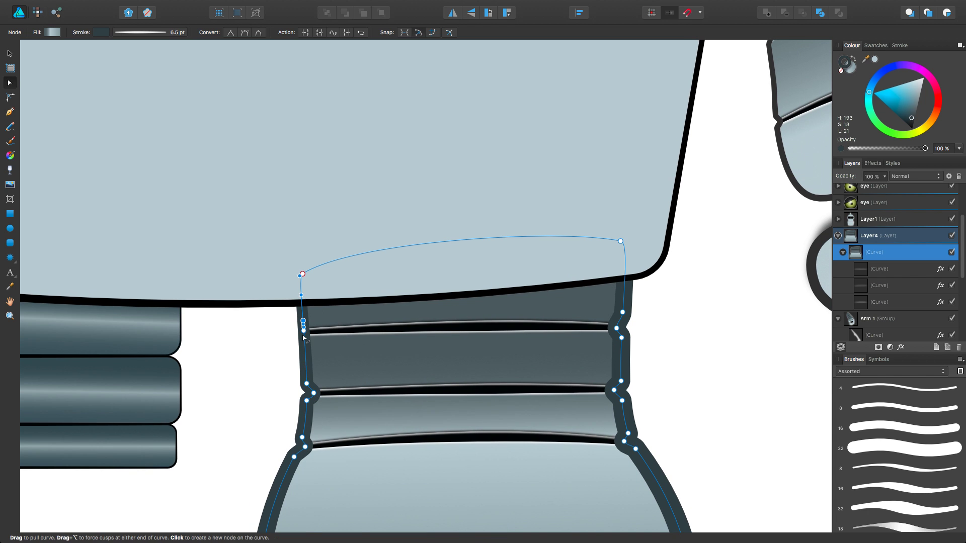
pyautogui.scroll(5, 324, 332)
pyautogui.scroll(-10, 324, 332)
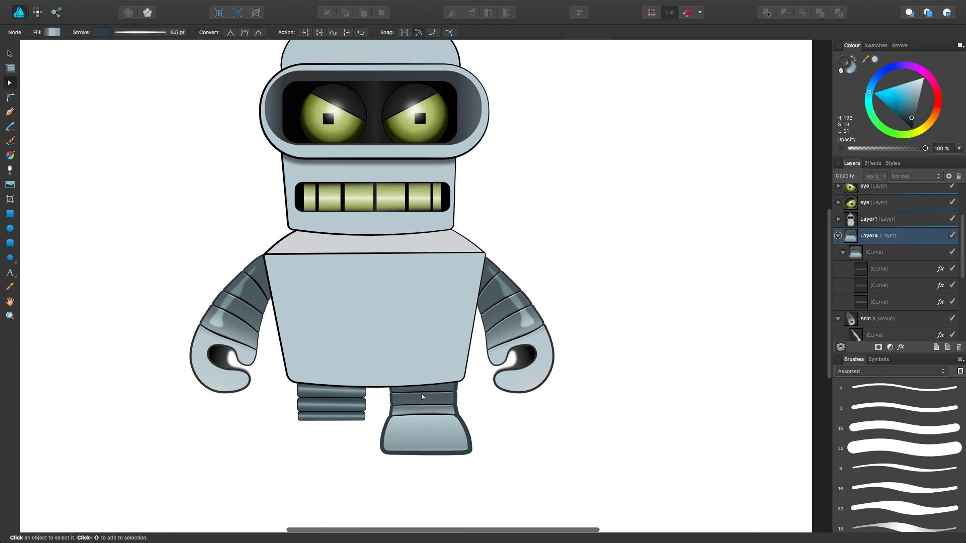
# Set the leg outline stroke to 5 pt
pyautogui.click(140, 32)
pyautogui.moveTo(137, 65); pyautogui.dragTo(135, 65)
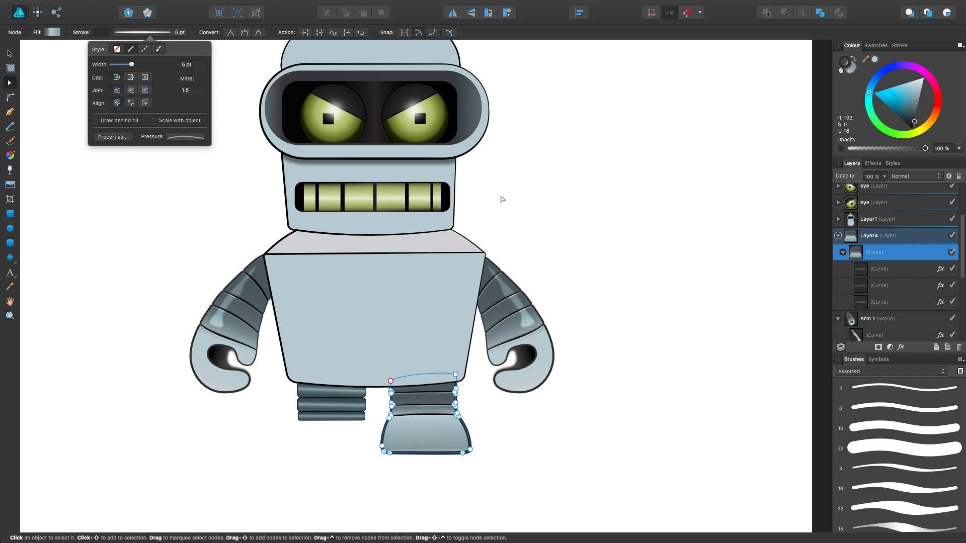
pyautogui.click(645, 291)
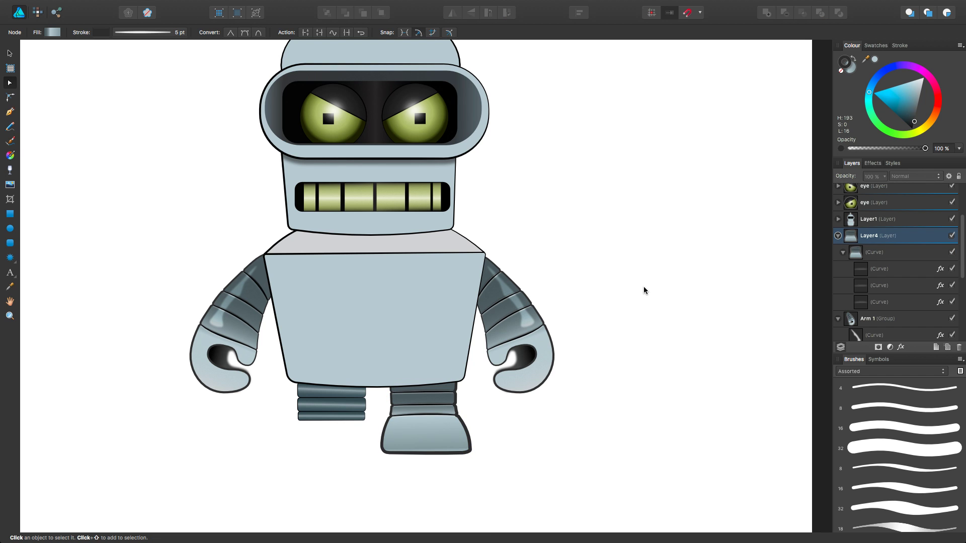
# Delete the rounded stripe on the left leg
pyautogui.scroll(-3, 397, 347)
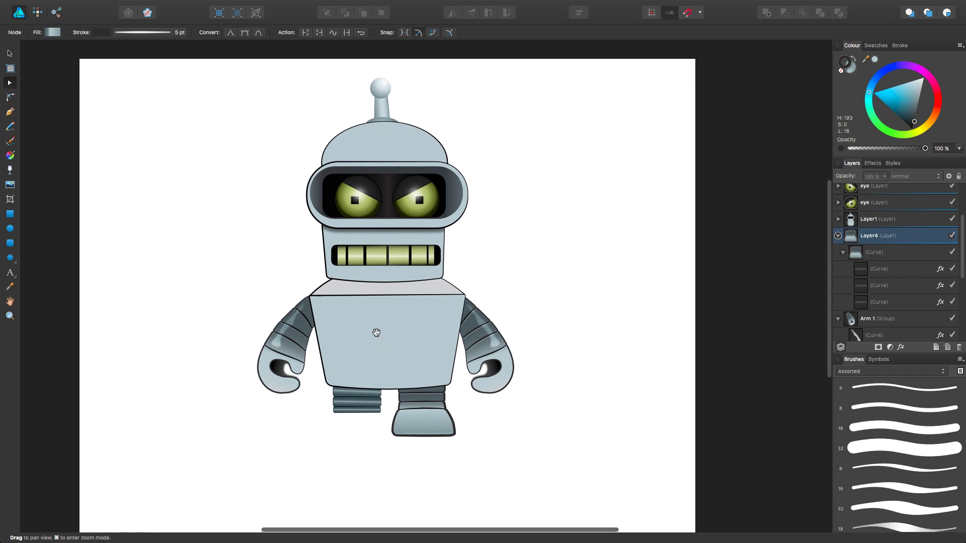
pyautogui.click(357, 400)
pyautogui.press('Delete')
# Rename the new leg's layer to 'foot 1'
pyautogui.click(876, 217)
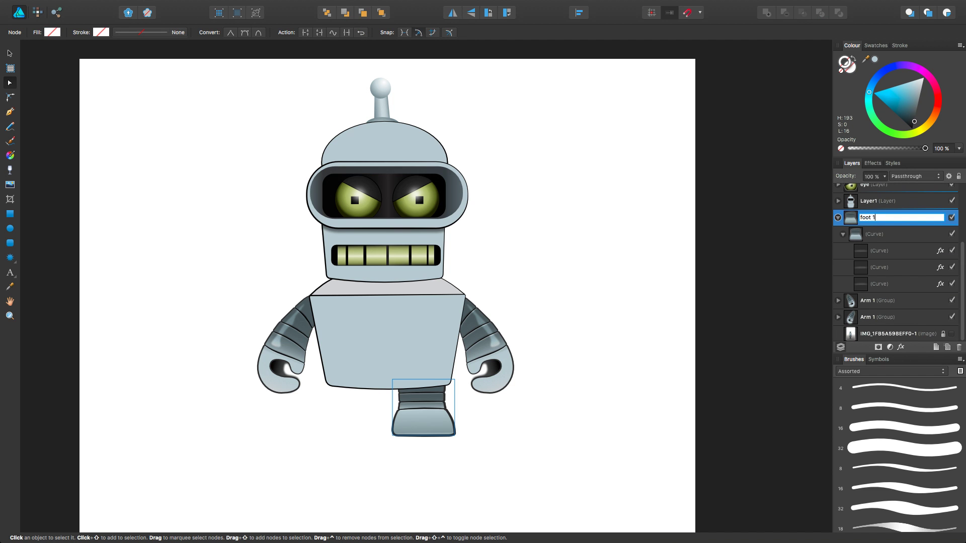
pyautogui.click(875, 234)
pyautogui.press('super+z')
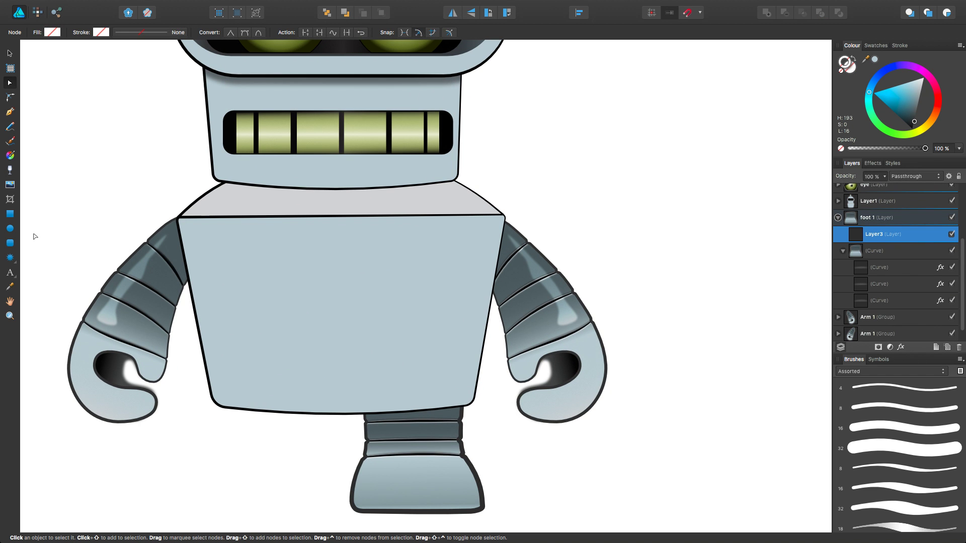
# Draw a small rounded-rectangle highlight bar down the leg and convert it to curves
pyautogui.click(10, 242)
pyautogui.press('a')
pyautogui.moveTo(401, 414); pyautogui.dragTo(425, 448)
pyautogui.press('v')
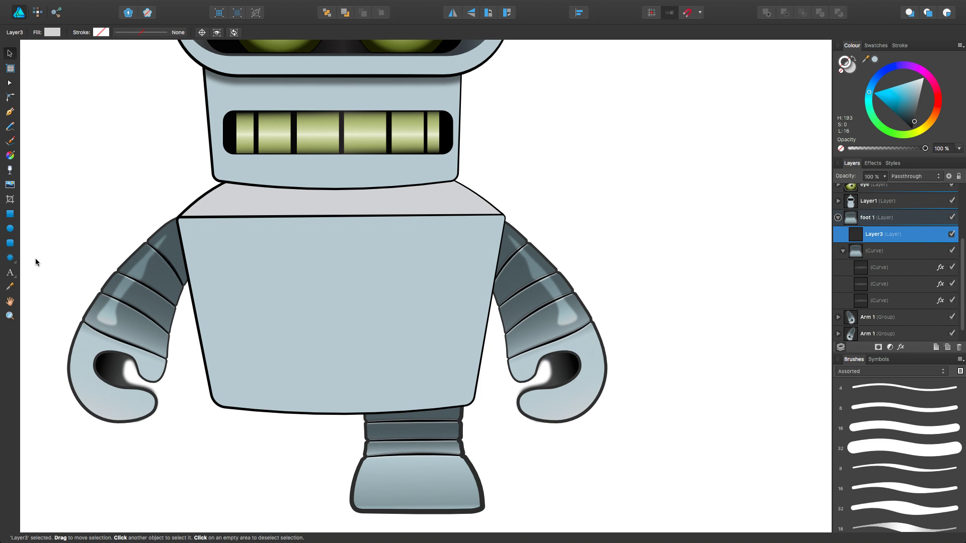
pyautogui.press('m')
pyautogui.moveTo(405, 412); pyautogui.dragTo(423, 451)
pyautogui.scroll(3, 422, 448)
pyautogui.rightClick(431, 423)
pyautogui.click(443, 523)
# Move the highlight into foot 1, set it to Colour Dodge, and lower its opacity
pyautogui.click(915, 176)
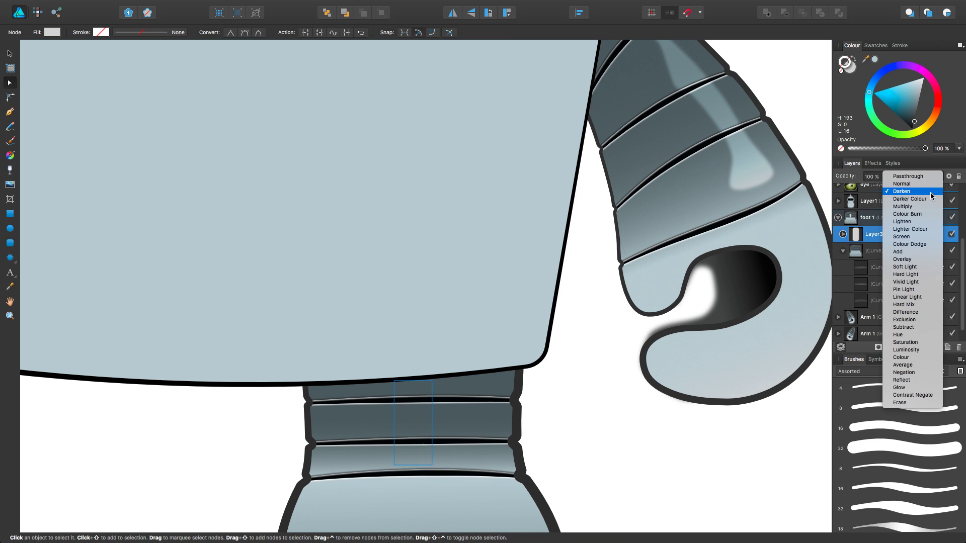
pyautogui.click(901, 183)
pyautogui.scroll(-5, 412, 437)
pyautogui.scroll(5, 412, 437)
pyautogui.click(842, 234)
pyautogui.moveTo(877, 251)
pyautogui.mouseDown()
pyautogui.moveTo(875, 317)
pyautogui.moveTo(885, 235)
pyautogui.mouseUp()
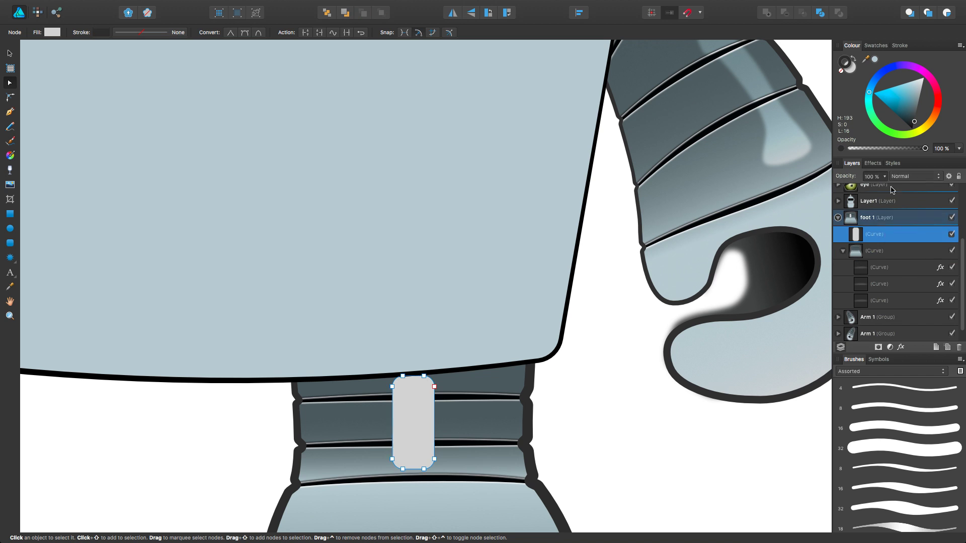
pyautogui.click(915, 176)
pyautogui.click(905, 261)
pyautogui.moveTo(884, 177); pyautogui.dragTo(838, 188)
# Pinch the highlight strip in at the bands and pull its bottom point down
pyautogui.scroll(3, 409, 406)
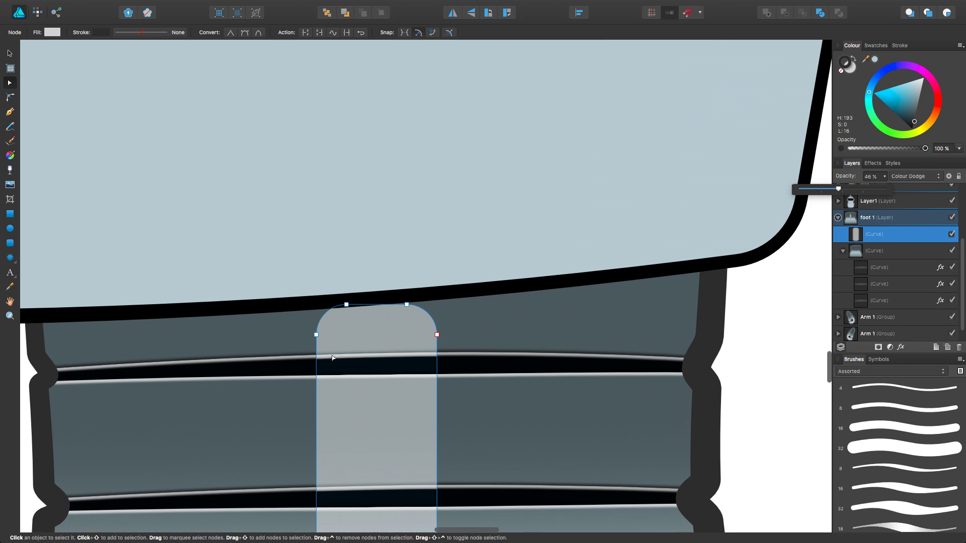
pyautogui.scroll(-3, 395, 369)
pyautogui.scroll(-1, 396, 370)
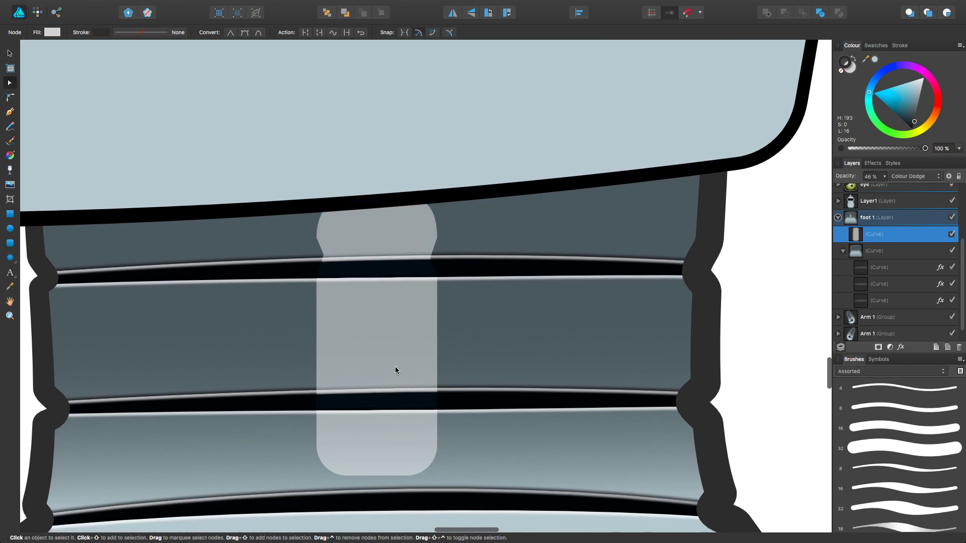
pyautogui.moveTo(320, 282); pyautogui.dragTo(329, 278)
pyautogui.moveTo(431, 282); pyautogui.dragTo(420, 277)
pyautogui.moveTo(431, 390); pyautogui.dragTo(421, 411)
pyautogui.moveTo(321, 412); pyautogui.dragTo(327, 412)
pyautogui.moveTo(407, 475); pyautogui.dragTo(406, 484)
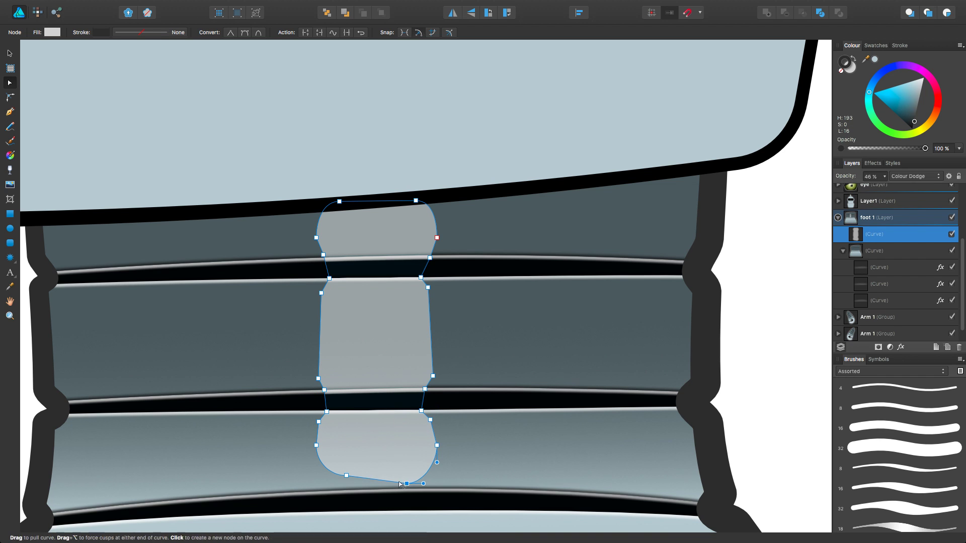
pyautogui.scroll(-5, 400, 484)
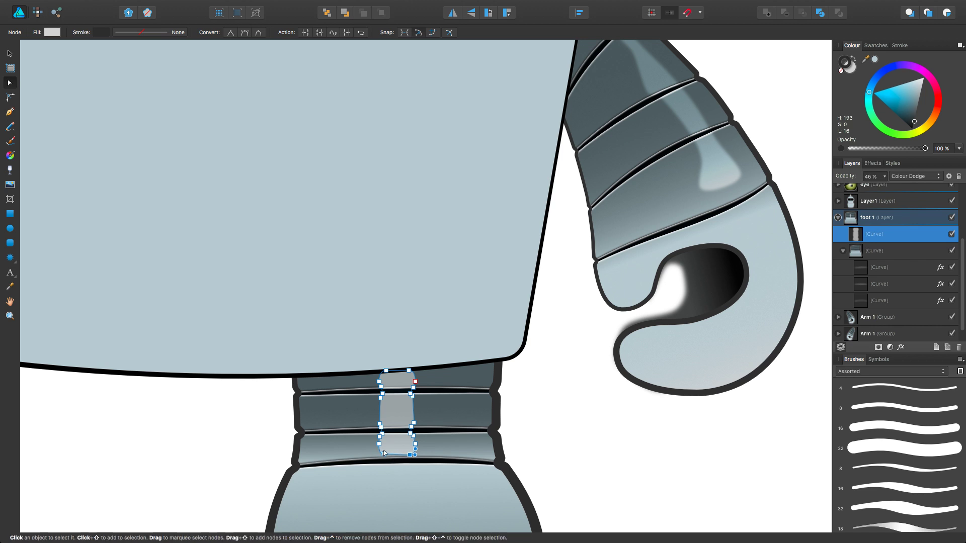
pyautogui.scroll(-5, 384, 453)
pyautogui.scroll(2, 575, 403)
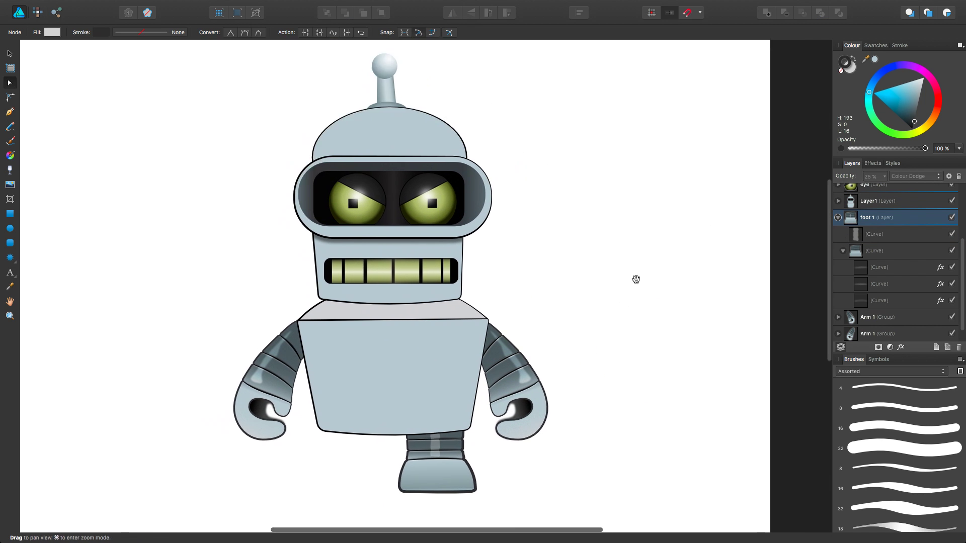
pyautogui.scroll(-1, 547, 310)
pyautogui.scroll(6, 503, 412)
pyautogui.click(502, 412)
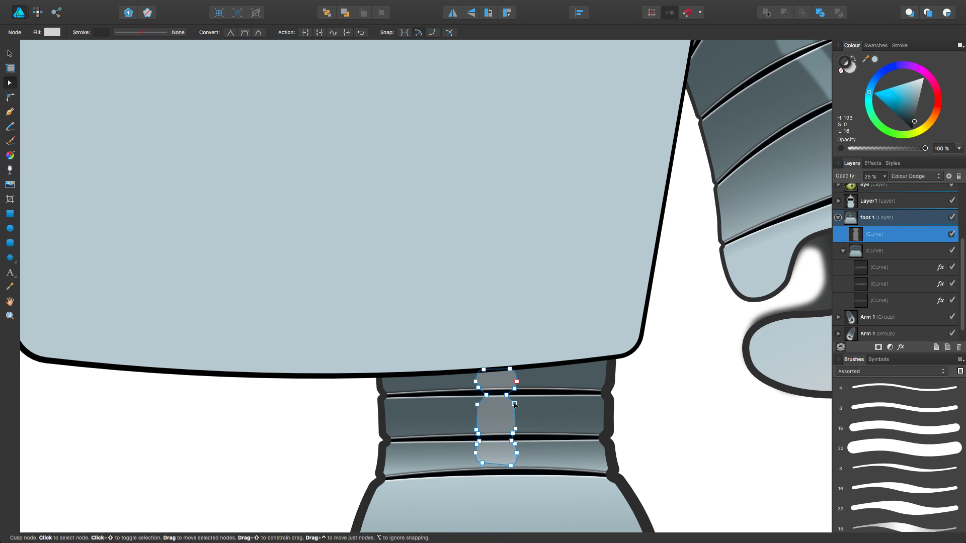
# Draw a closed triangle on the front of the foot with the Pen tool
pyautogui.press('Escape')
pyautogui.scroll(-7, 582, 401)
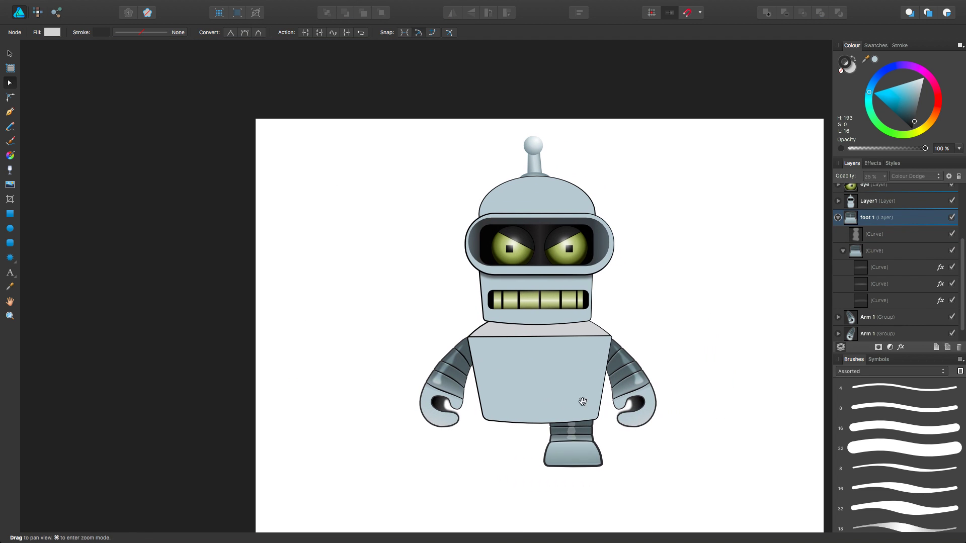
pyautogui.press('p')
pyautogui.click(559, 463)
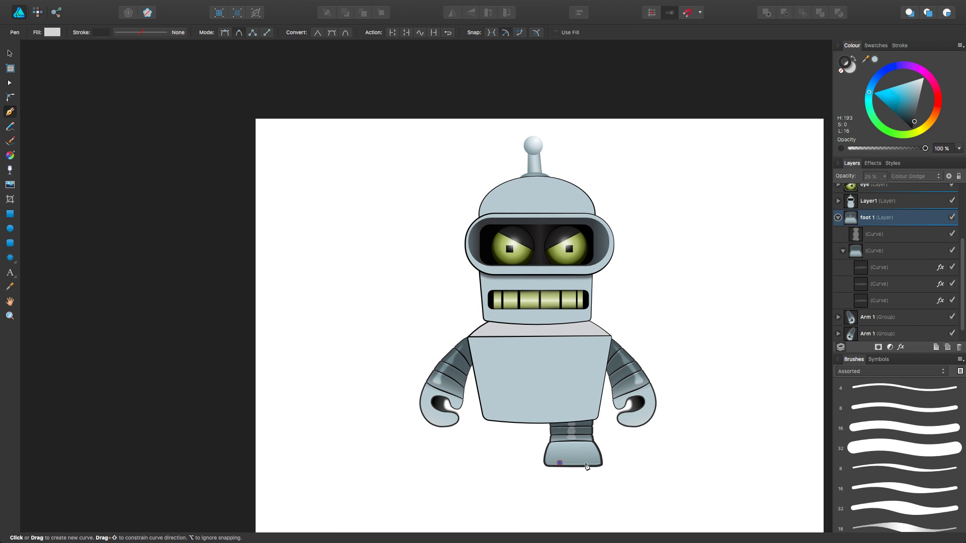
pyautogui.click(570, 442)
pyautogui.click(589, 462)
pyautogui.click(559, 462)
pyautogui.click(140, 32)
# Fill the triangle with light grey-blue
pyautogui.click(53, 33)
pyautogui.click(52, 32)
pyautogui.click(76, 86)
# Apply a Gaussian Blur layer effect to the triangle and raise its radius
pyautogui.press('v')
pyautogui.scroll(3, 583, 446)
pyautogui.click(900, 347)
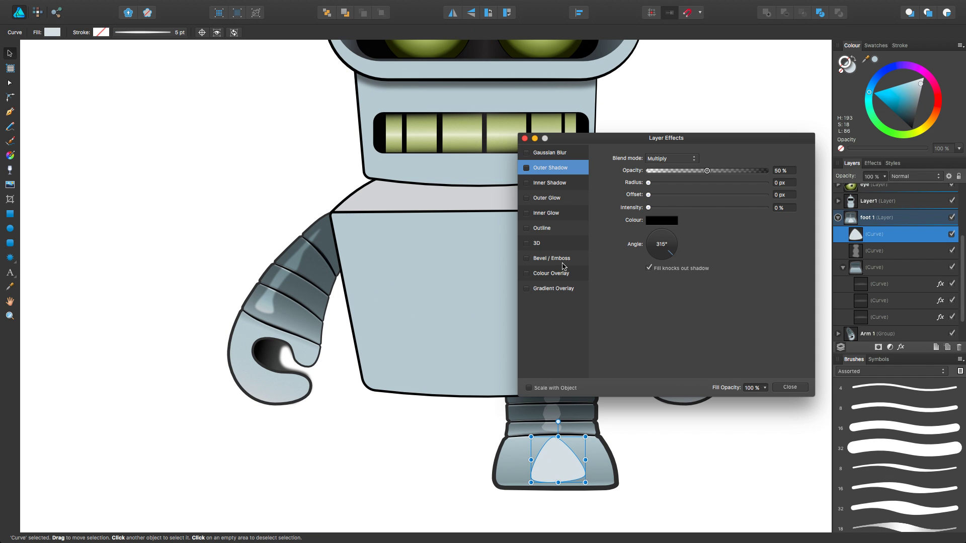
pyautogui.click(542, 154)
pyautogui.moveTo(649, 156); pyautogui.dragTo(704, 156)
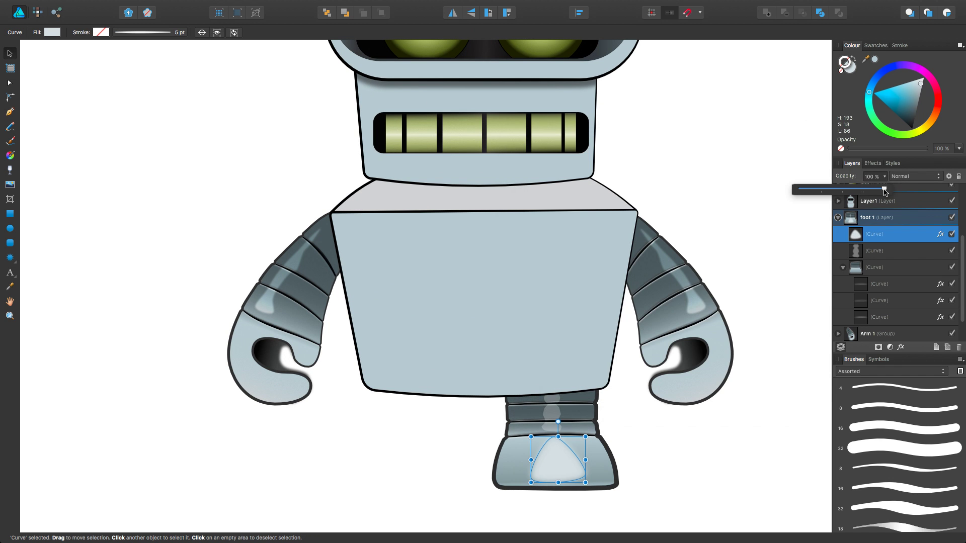
# Duplicate the foot 1 layer, move the copy left, and flip it horizontally
pyautogui.scroll(2, 686, 261)
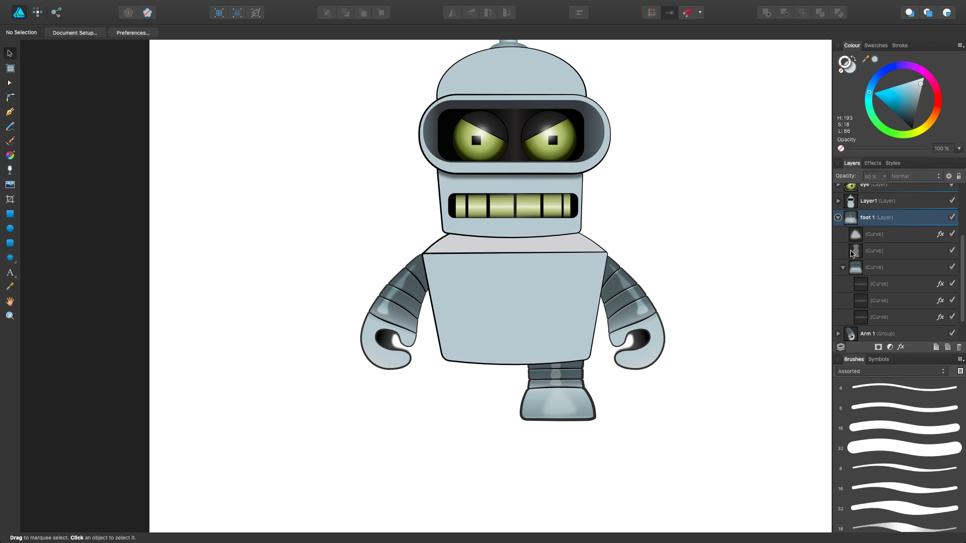
pyautogui.click(165, 6)
pyautogui.click(885, 240)
pyautogui.press('super+j')
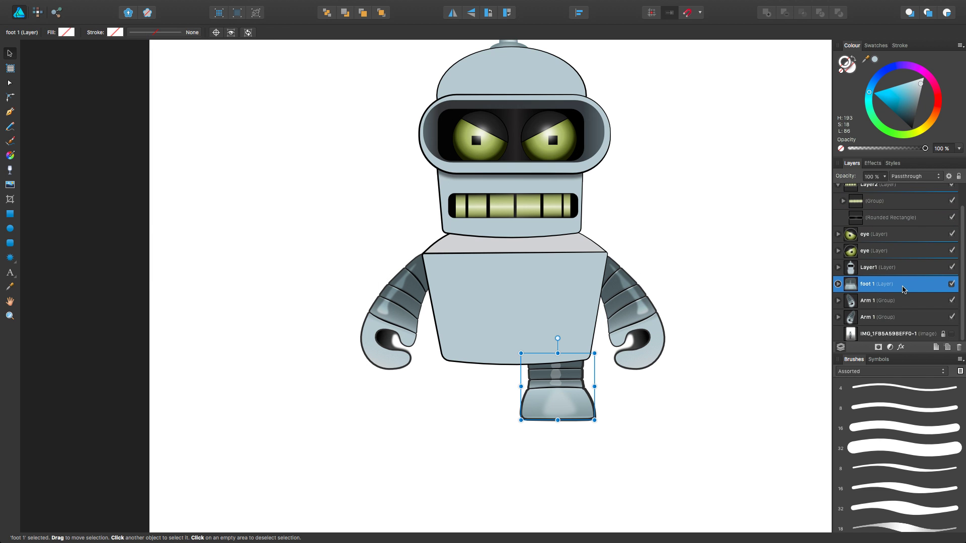
pyautogui.moveTo(559, 398); pyautogui.dragTo(481, 397)
pyautogui.click(164, 6)
pyautogui.moveTo(191, 105)
pyautogui.click(297, 131)
pyautogui.press('super+d')
# Add a new empty Layer3 and hide Layer1 to reveal the reference photo
pyautogui.scroll(-3, 477, 365)
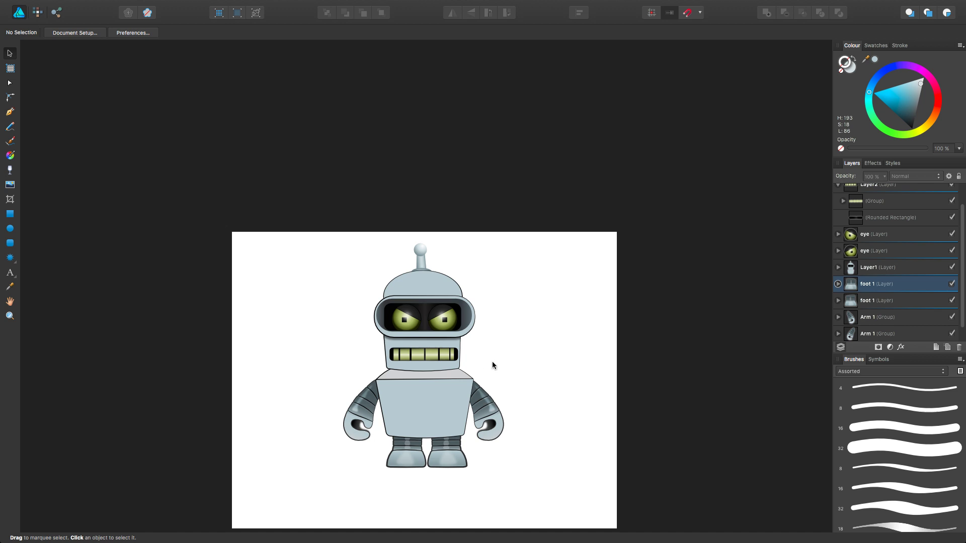
pyautogui.scroll(3, 636, 352)
pyautogui.press('super+z')
pyautogui.press('super+shift+z')
pyautogui.press('super+z')
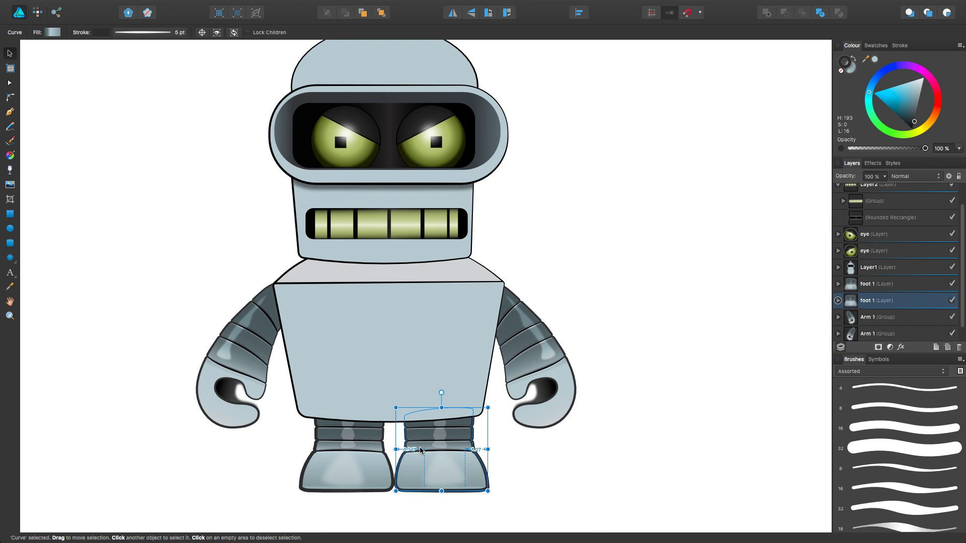
pyautogui.press('super+shift+z')
pyautogui.scroll(-3, 417, 428)
pyautogui.hscroll(-1, 417, 428)
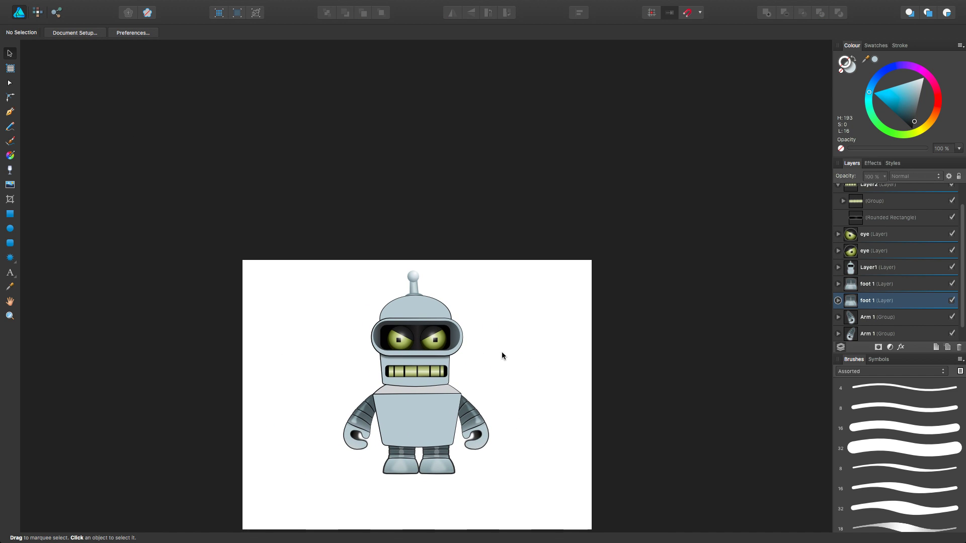
pyautogui.press('super+v')
pyautogui.click(952, 267)
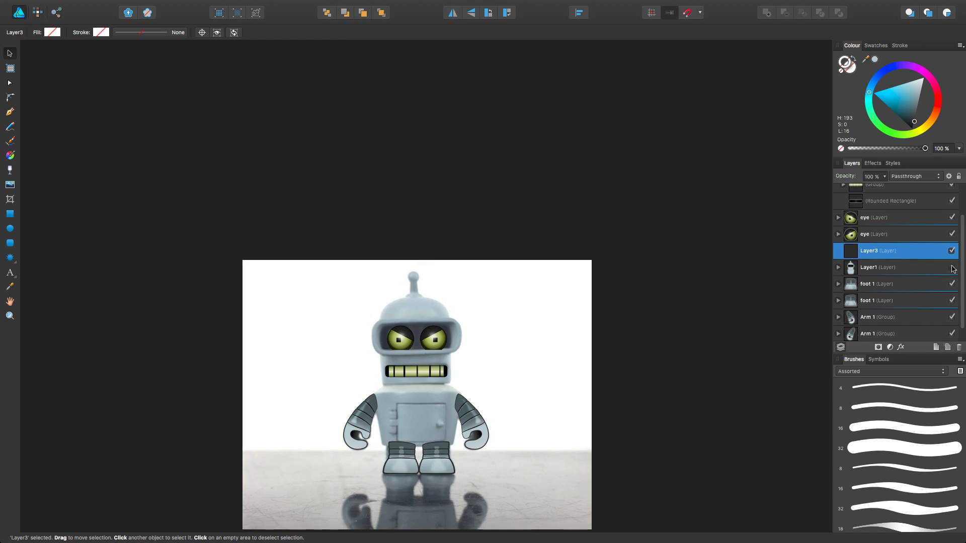
# Draw a rounded rectangle over the chest with reduced corner rounding and a black outline
pyautogui.scroll(3, 425, 427)
pyautogui.scroll(-3, 425, 427)
pyautogui.press('m')
pyautogui.moveTo(349, 288); pyautogui.dragTo(495, 403)
pyautogui.click(378, 32)
pyautogui.moveTo(372, 46); pyautogui.dragTo(366, 46)
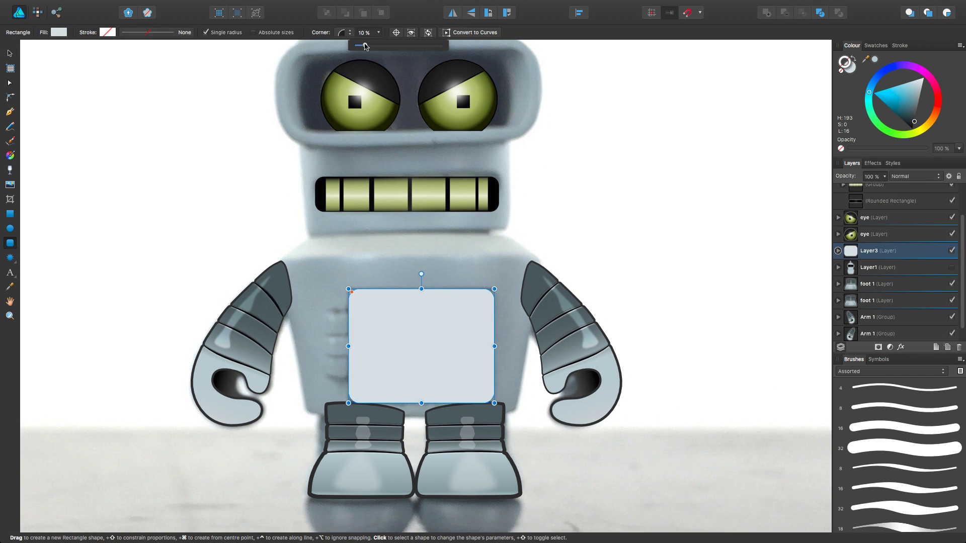
pyautogui.click(107, 32)
pyautogui.click(136, 67)
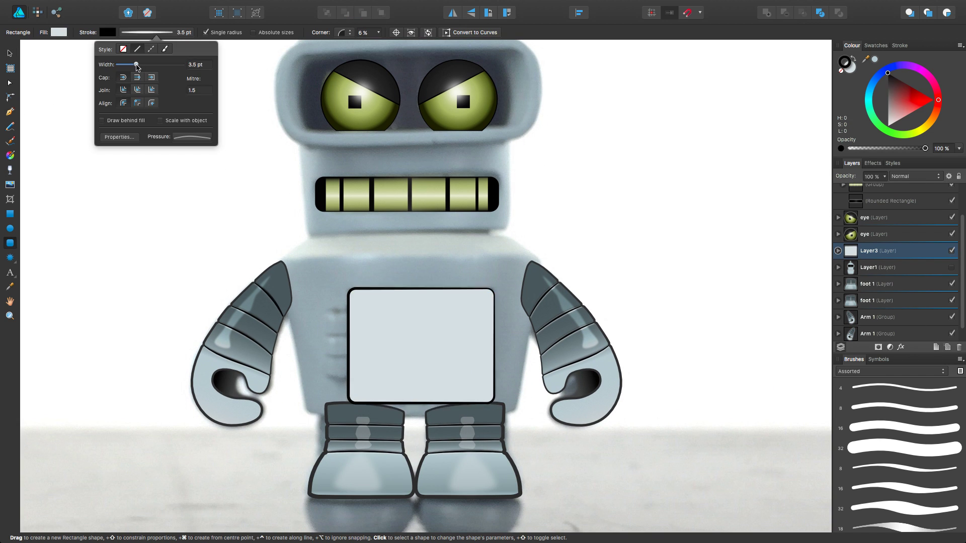
# Convert the door rectangle to curves and bow its bottom edge downward
pyautogui.click(952, 267)
pyautogui.rightClick(393, 334)
pyautogui.click(433, 506)
pyautogui.moveTo(421, 403); pyautogui.dragTo(421, 407)
pyautogui.press('v')
pyautogui.click(629, 252)
pyautogui.press('super+z')
# Fill the door with the body's blue-grey and set its outline to 2 pt
pyautogui.moveTo(865, 58); pyautogui.dragTo(517, 280)
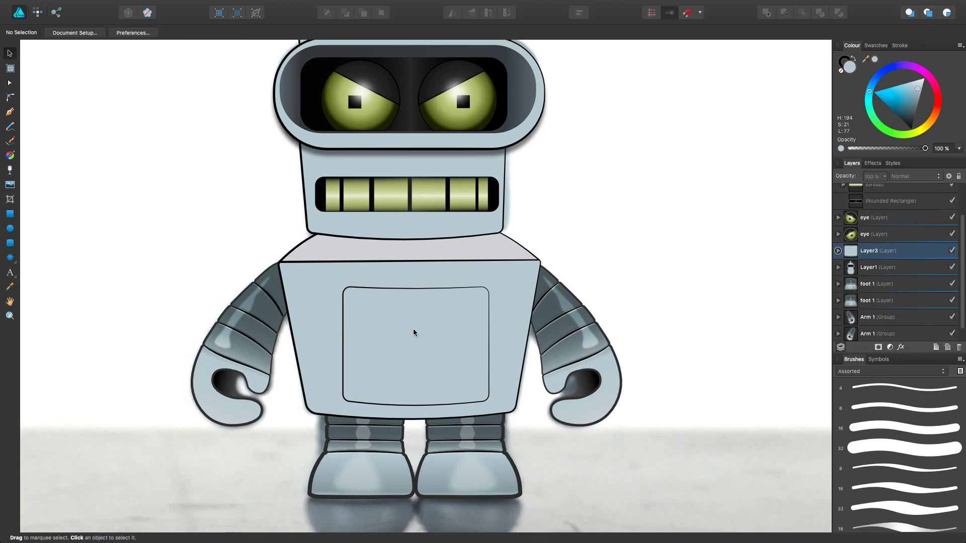
pyautogui.click(141, 32)
pyautogui.moveTo(126, 64); pyautogui.dragTo(128, 66)
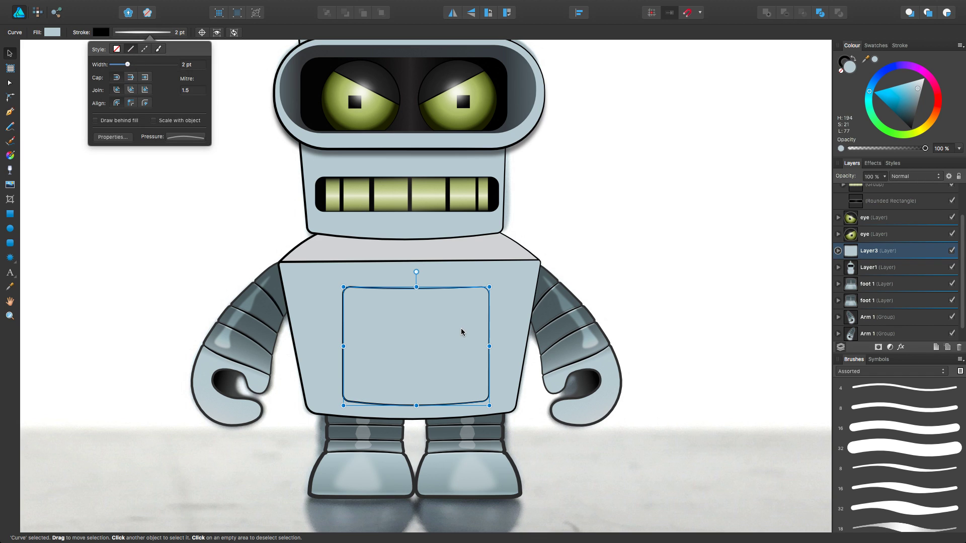
# Draw a small round knob on the chest door with the Ellipse tool
pyautogui.press('e')
pyautogui.moveTo(464, 339); pyautogui.dragTo(480, 354)
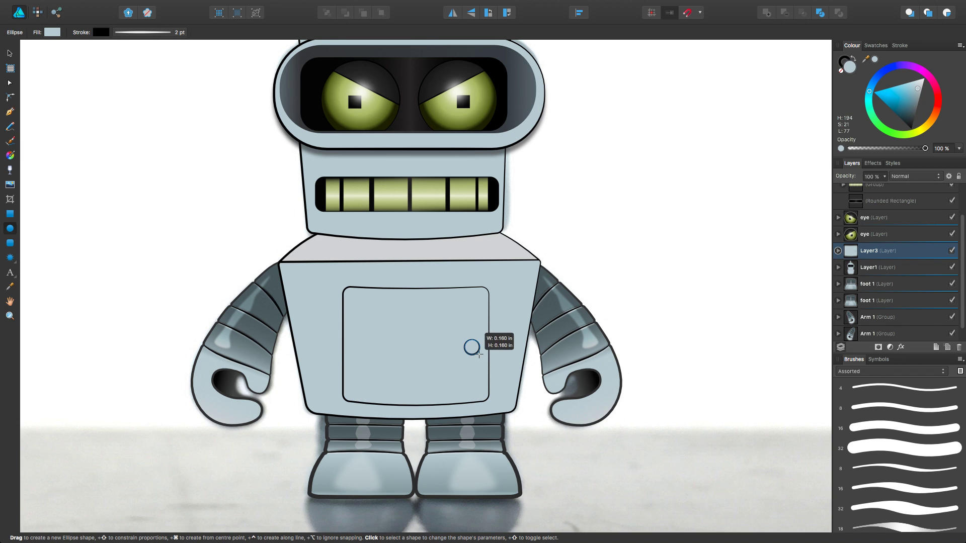
pyautogui.press('v')
pyautogui.click(552, 280)
pyautogui.press('super+0')
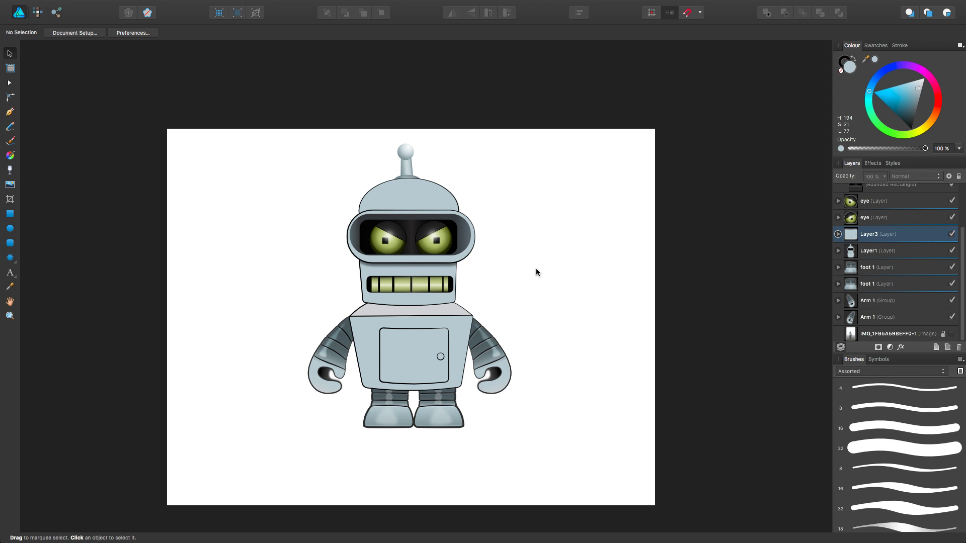
pyautogui.click(405, 161)
pyautogui.scroll(5, 427, 168)
# Group the two antenna parts and give the group a 5.8 px Outline effect
pyautogui.keyDown('shift'); pyautogui.click(369, 140); pyautogui.keyUp('shift')
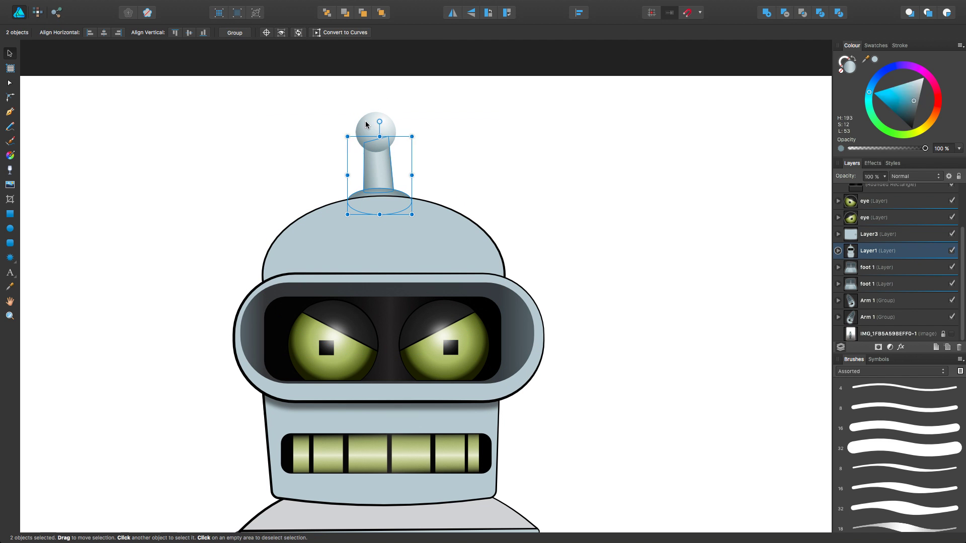
pyautogui.press('super+g')
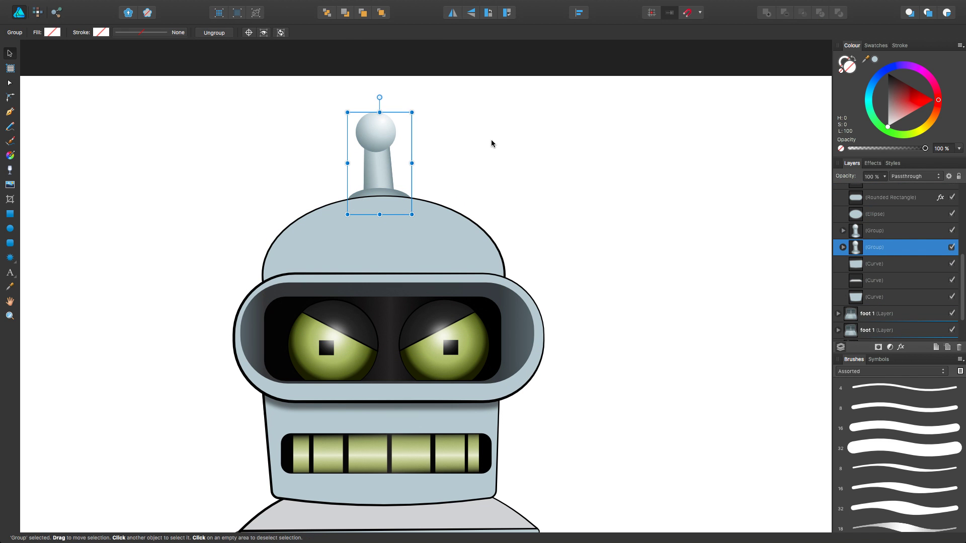
pyautogui.click(900, 347)
pyautogui.click(526, 228)
pyautogui.moveTo(649, 183); pyautogui.dragTo(689, 186)
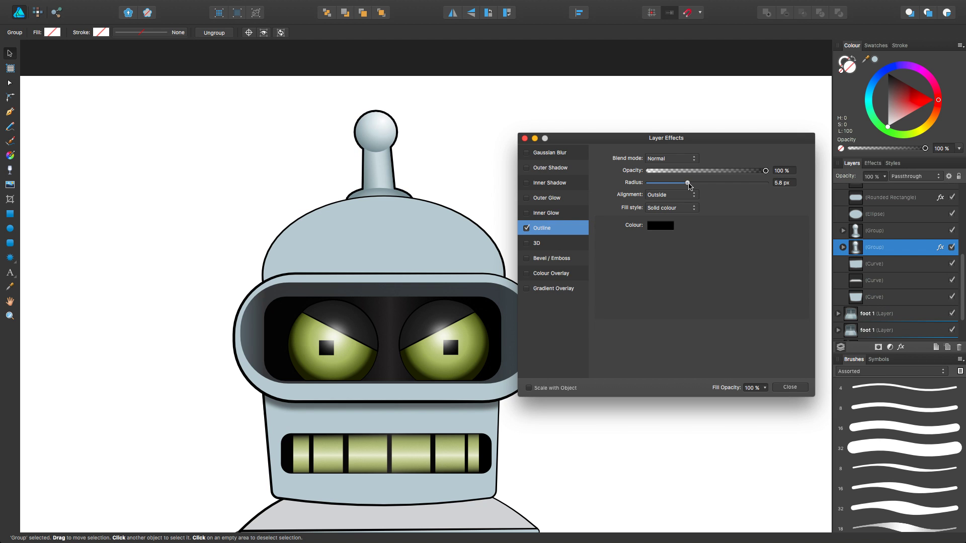
pyautogui.click(672, 195)
pyautogui.click(789, 387)
# Set the head ellipse's stroke width to 5 pt, then fit the page in view
pyautogui.click(523, 322)
pyautogui.click(144, 32)
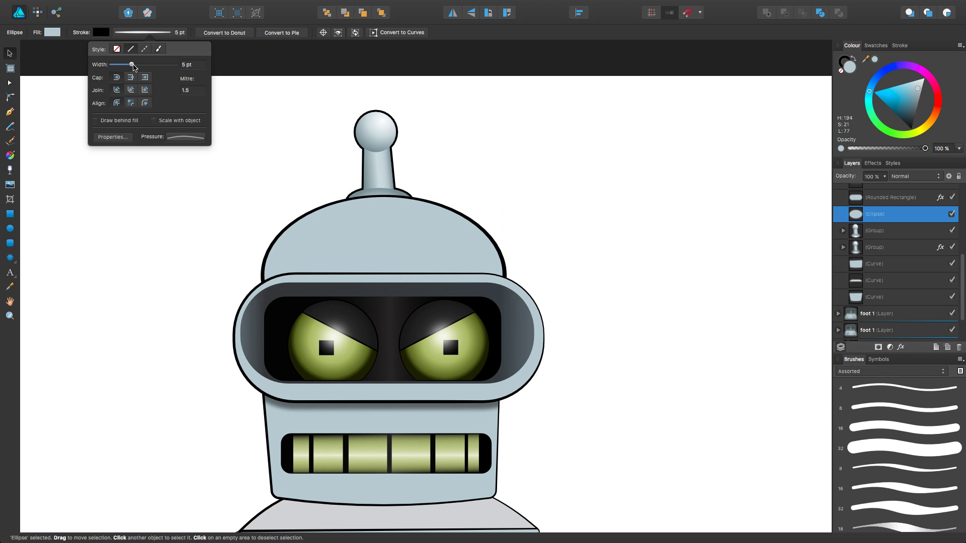
pyautogui.press('super+d')
pyautogui.scroll(-5, 371, 267)
pyautogui.scroll(3, 363, 364)
pyautogui.scroll(-3, 458, 368)
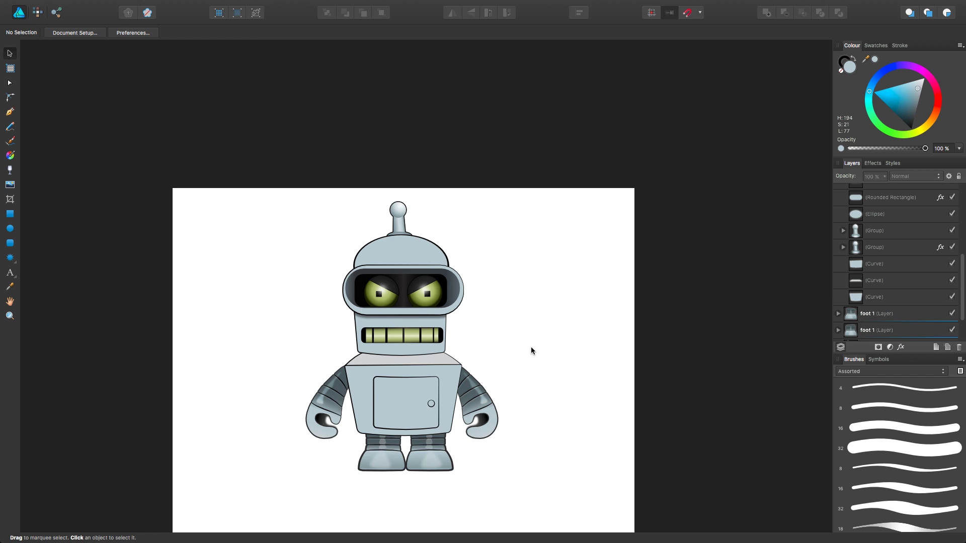
pyautogui.press('super+0')
pyautogui.click(896, 260)
# Add a pixel layer named texture1 and enter the Pixel persona, limited to the body
pyautogui.click(947, 347)
pyautogui.doubleClick(868, 258)
pyautogui.write('texture1')
pyautogui.press('Return')
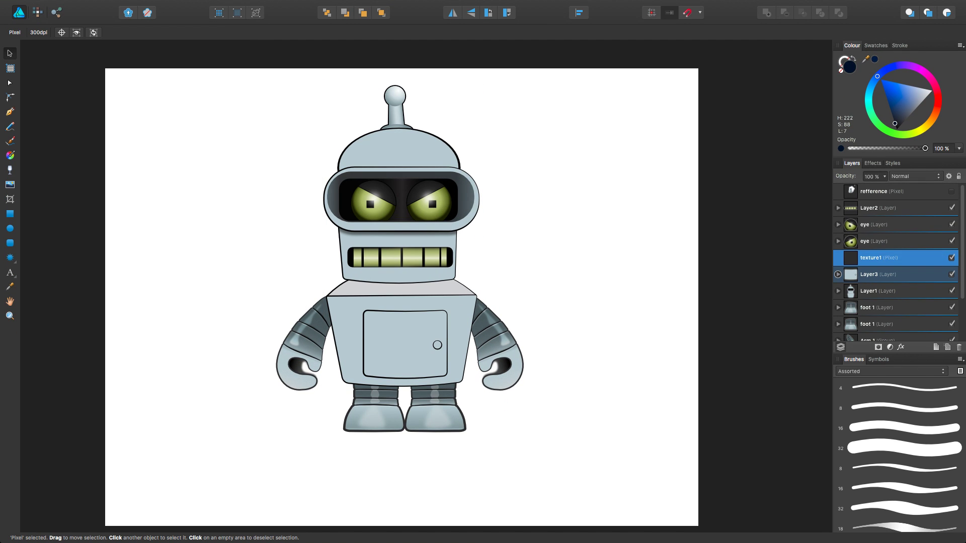
pyautogui.press('super+2')
pyautogui.click(837, 291)
pyautogui.keyDown('super'); pyautogui.click(850, 291); pyautogui.keyUp('super')
# Brush sampled blue-grey texture over the body using the 250 px Texture brush, enlarged to ~635 px
pyautogui.press('b')
pyautogui.click(890, 399)
pyautogui.click(855, 408)
pyautogui.click(900, 488)
pyautogui.keyDown('alt'); pyautogui.click(459, 312); pyautogui.keyUp('alt')
pyautogui.moveTo(459, 313)
pyautogui.mouseDown()
pyautogui.moveTo(478, 319)
pyautogui.moveTo(463, 317)
pyautogui.moveTo(469, 292)
pyautogui.moveTo(472, 375)
pyautogui.mouseUp()
pyautogui.moveTo(402, 329)
pyautogui.keyDown('ctrl'); pyautogui.keyDown('alt'); pyautogui.mouseDown()
pyautogui.moveTo(453, 276)
pyautogui.moveTo(442, 352)
pyautogui.moveTo(479, 280)
pyautogui.mouseUp(); pyautogui.keyUp('alt'); pyautogui.keyUp('ctrl')
pyautogui.keyDown('ctrl'); pyautogui.keyDown('alt'); pyautogui.moveTo(384, 166); pyautogui.dragTo(352, 166); pyautogui.keyUp('alt'); pyautogui.keyUp('ctrl')
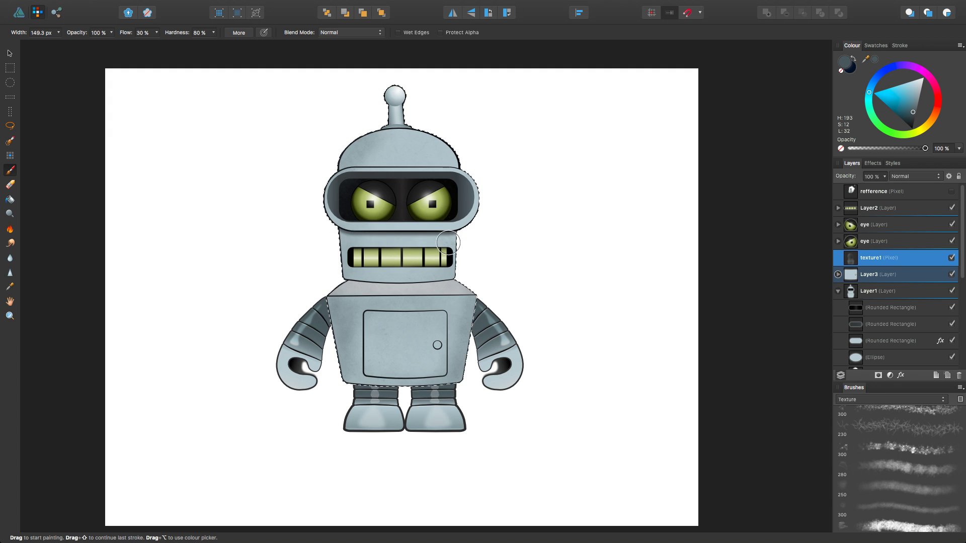
# Add another empty pixel layer and hide texture1
pyautogui.click(936, 376)
pyautogui.click(951, 274)
pyautogui.click(890, 400)
# Pick a soft round brush and test faint torso shading, undoing the strokes
pyautogui.click(855, 380)
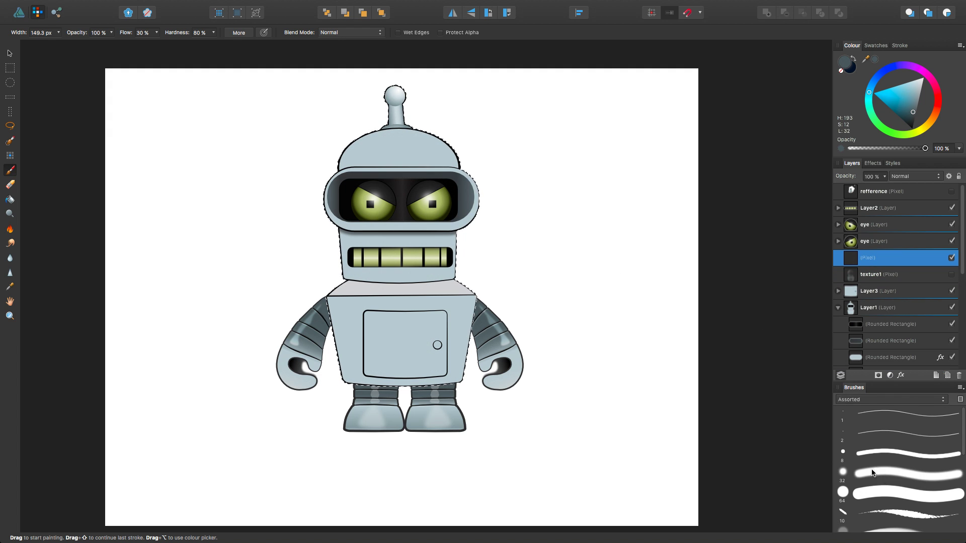
pyautogui.moveTo(467, 312)
pyautogui.mouseDown()
pyautogui.moveTo(481, 301)
pyautogui.moveTo(337, 352)
pyautogui.moveTo(356, 328)
pyautogui.moveTo(473, 322)
pyautogui.mouseUp()
pyautogui.hotkey('ctrl', 'z')
pyautogui.press('1')
pyautogui.hotkey('ctrl', 'z')
pyautogui.hotkey('ctrl', 'z')
pyautogui.hotkey('ctrl', 'z')
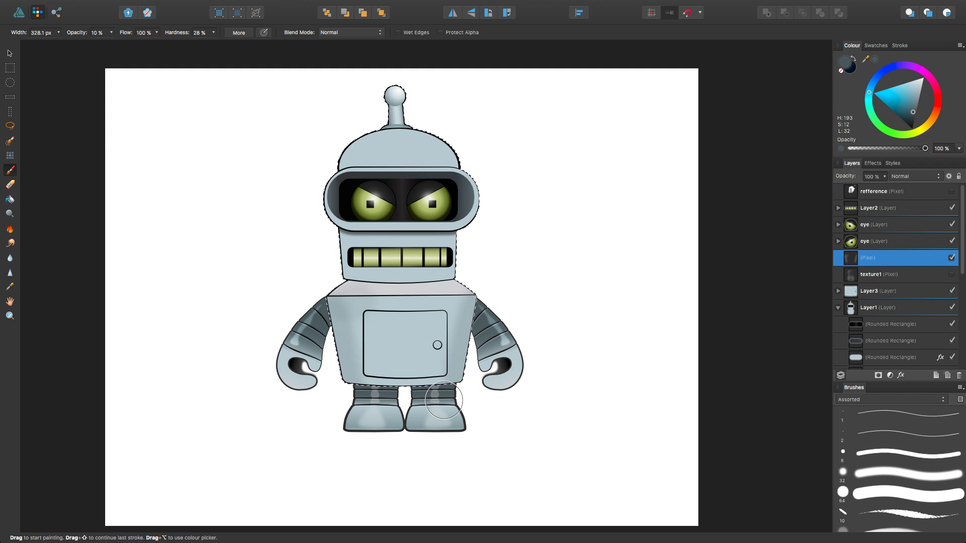
# Brush soft dark strokes down and across the torso on the empty pixel layer
pyautogui.scroll(-5, 888, 281)
pyautogui.click(889, 285)
pyautogui.scroll(5, 855, 298)
pyautogui.click(868, 241)
pyautogui.moveTo(468, 326)
pyautogui.mouseDown()
pyautogui.moveTo(347, 332)
pyautogui.moveTo(332, 352)
pyautogui.mouseUp()
pyautogui.press(']')
pyautogui.press(']')
pyautogui.press(']')
pyautogui.press(']')
pyautogui.moveTo(402, 347); pyautogui.dragTo(388, 442)
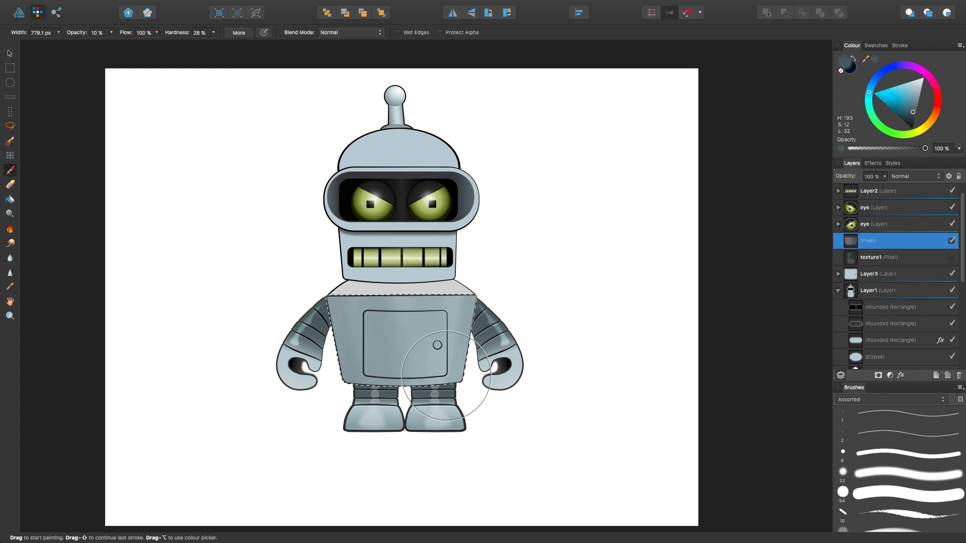
pyautogui.press('[')
pyautogui.press('[')
pyautogui.press('[')
pyautogui.press('[')
pyautogui.moveTo(339, 365)
pyautogui.mouseDown()
pyautogui.moveTo(476, 302)
pyautogui.moveTo(463, 401)
pyautogui.mouseUp()
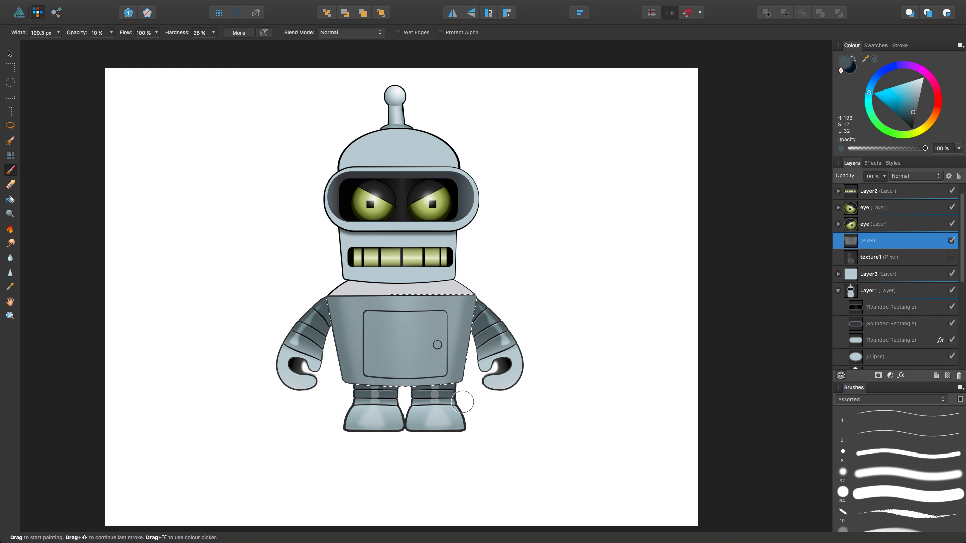
# Zoom in and lightly darken the torso with a broad stroke at 4% opacity
pyautogui.press('super+plus')
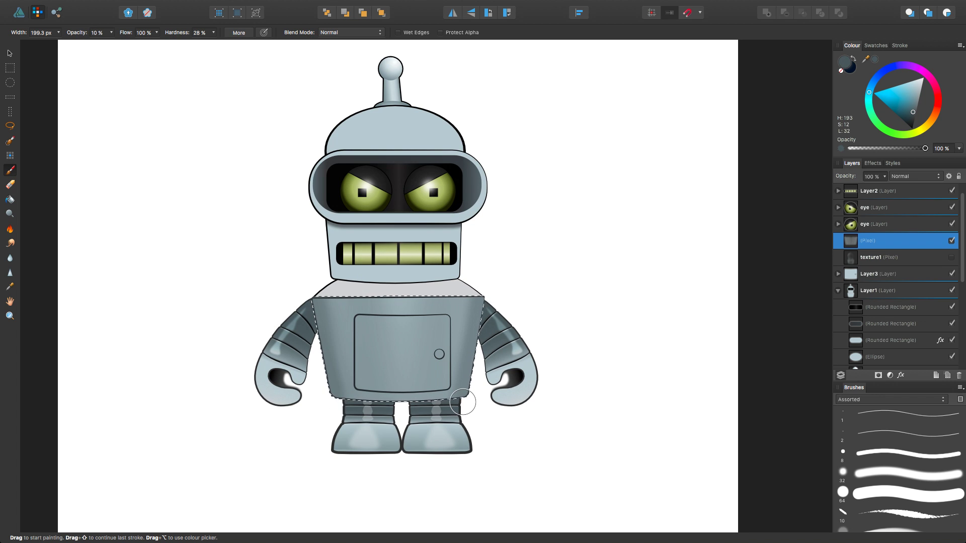
pyautogui.click(147, 6)
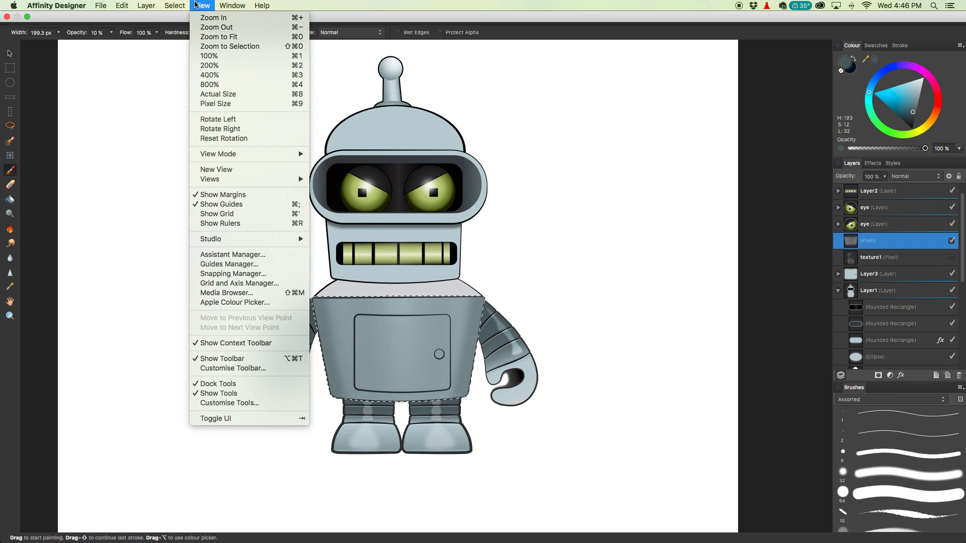
pyautogui.press('Escape')
pyautogui.press('[')
pyautogui.press('[')
pyautogui.press('3')
pyautogui.press(']')
pyautogui.press(']')
pyautogui.press(']')
pyautogui.press(']')
pyautogui.press(']')
pyautogui.press(']')
pyautogui.press(']')
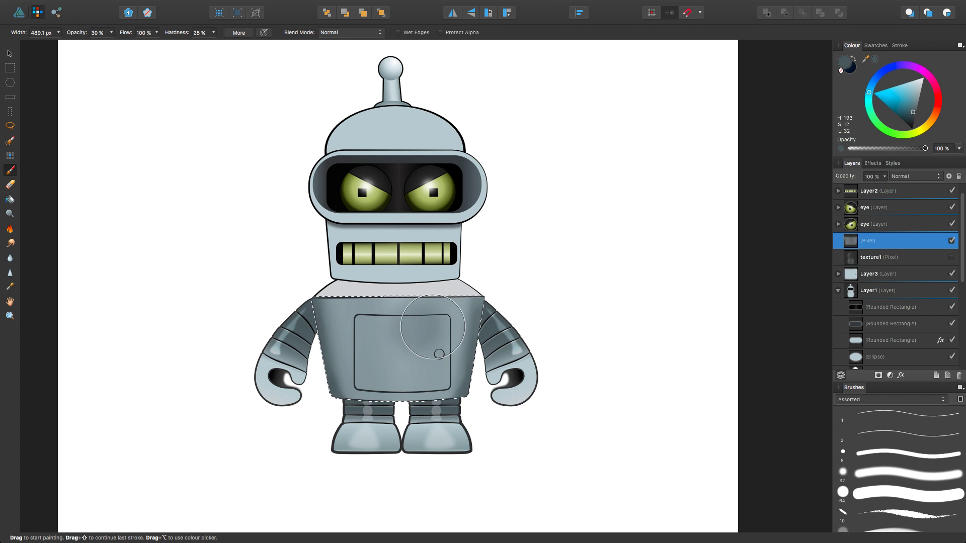
pyautogui.press('0')
pyautogui.press('4')
pyautogui.moveTo(399, 403); pyautogui.dragTo(417, 409)
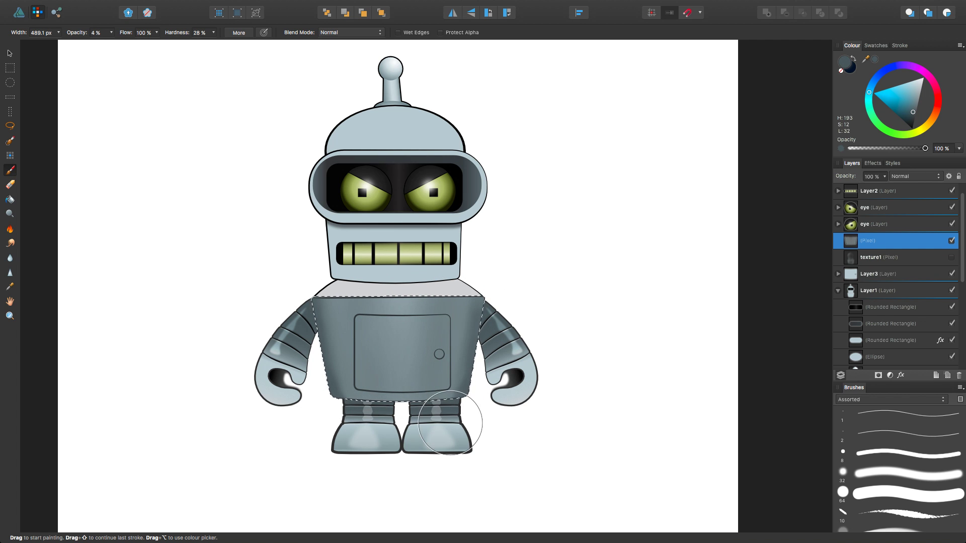
# Darken the torso's top and left edges with a slightly darker grey at 10% opacity
pyautogui.press('1')
pyautogui.moveTo(432, 296); pyautogui.dragTo(343, 296)
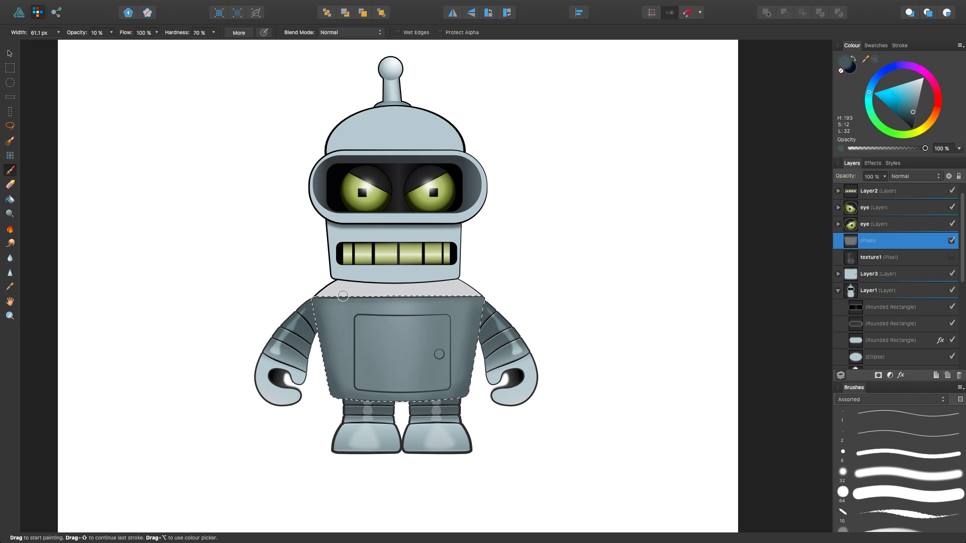
pyautogui.moveTo(912, 112); pyautogui.dragTo(912, 116)
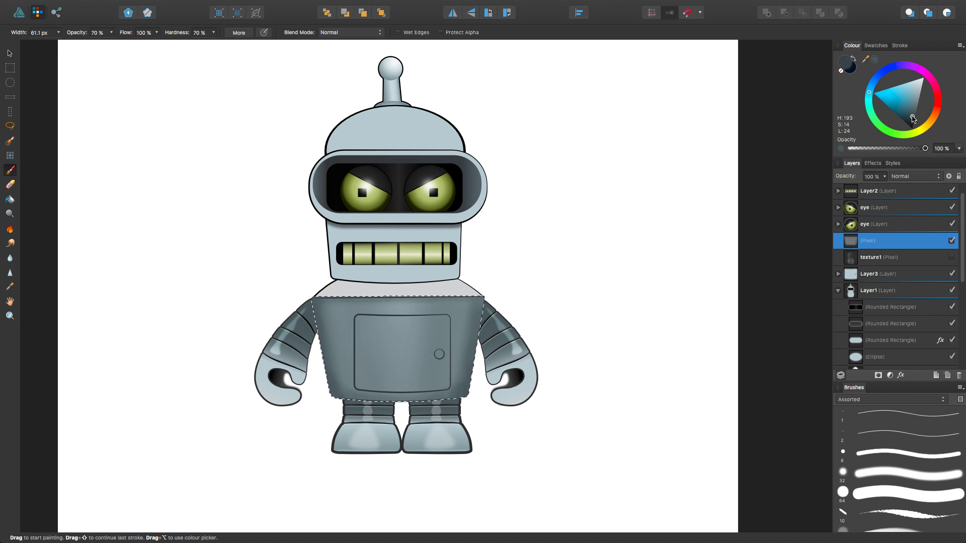
pyautogui.moveTo(484, 297); pyautogui.dragTo(322, 367)
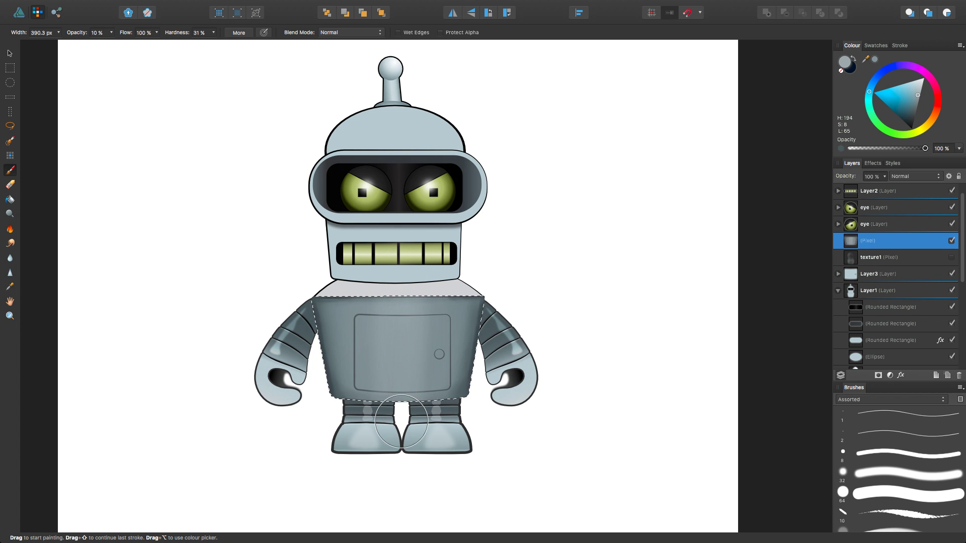
pyautogui.moveTo(553, 254); pyautogui.dragTo(583, 254)
# Set the shading layer's blend mode to Darken
pyautogui.click(915, 176)
pyautogui.click(901, 196)
pyautogui.scroll(-4, 857, 350)
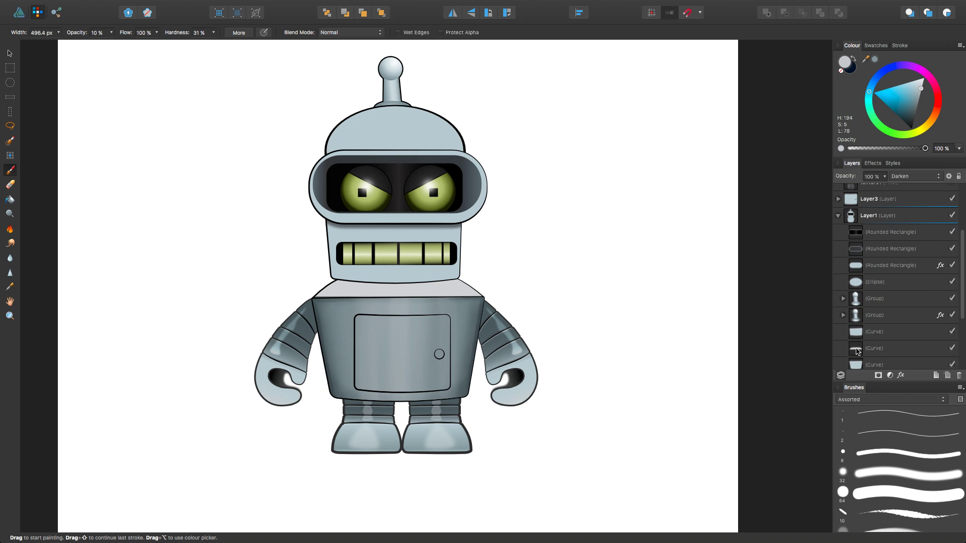
pyautogui.scroll(5, 857, 350)
# Sample a darker grey and brush shading along the neck with a ~92 px brush
pyautogui.keyDown('alt'); pyautogui.click(475, 347); pyautogui.keyUp('alt')
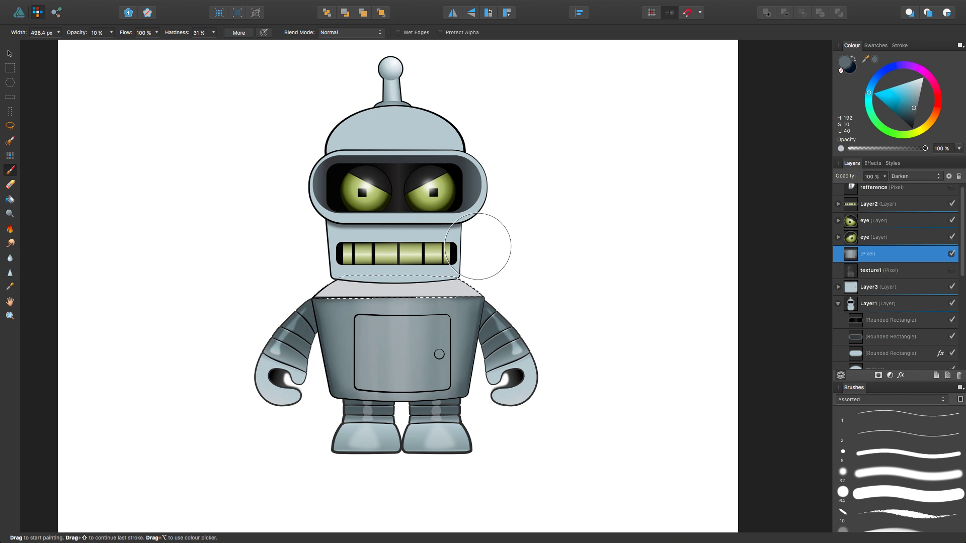
pyautogui.moveTo(518, 250); pyautogui.dragTo(490, 250)
pyautogui.moveTo(453, 287); pyautogui.dragTo(400, 282)
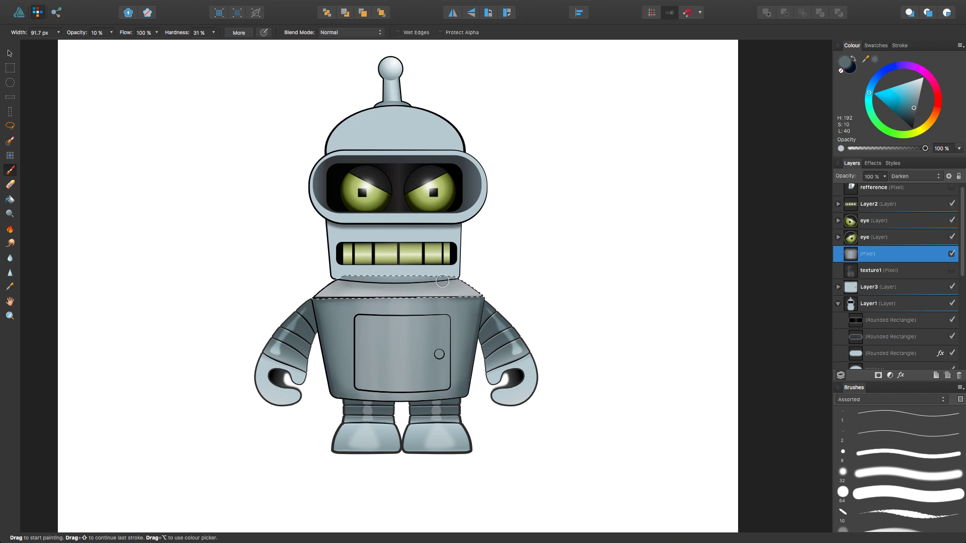
pyautogui.moveTo(478, 285); pyautogui.dragTo(473, 288)
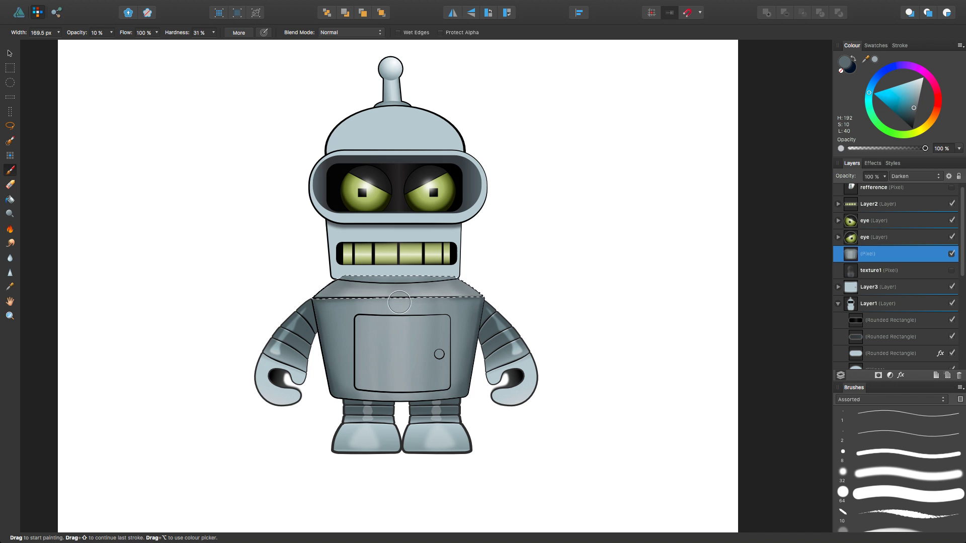
pyautogui.click(875, 60)
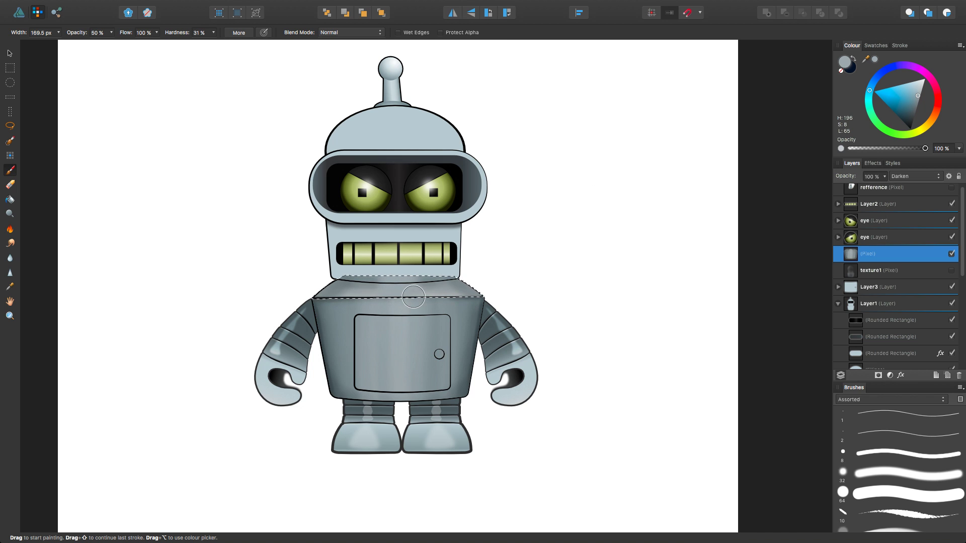
pyautogui.moveTo(555, 225); pyautogui.dragTo(533, 214)
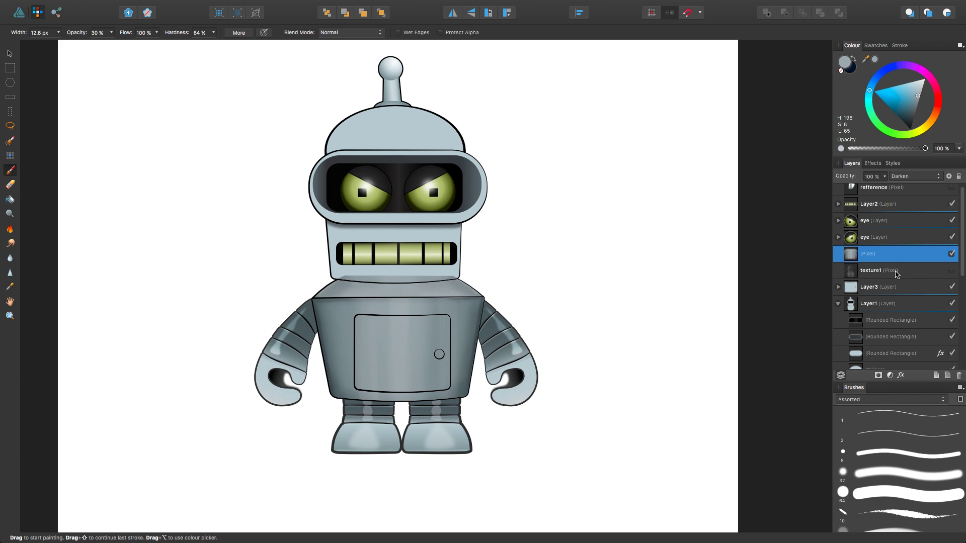
# Add a new pixel layer and rename the body shading layer 'body pixel'
pyautogui.click(935, 375)
pyautogui.doubleClick(870, 270)
pyautogui.write('body pixel')
pyautogui.press('Return')
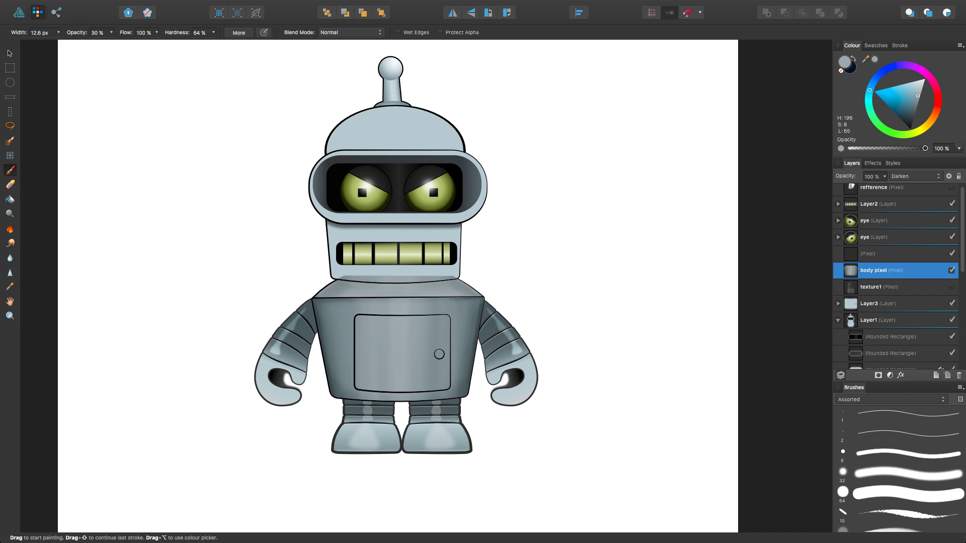
# Move the head's lower curve beside the Ellipse and group them
pyautogui.scroll(-5, 855, 256)
pyautogui.click(854, 280)
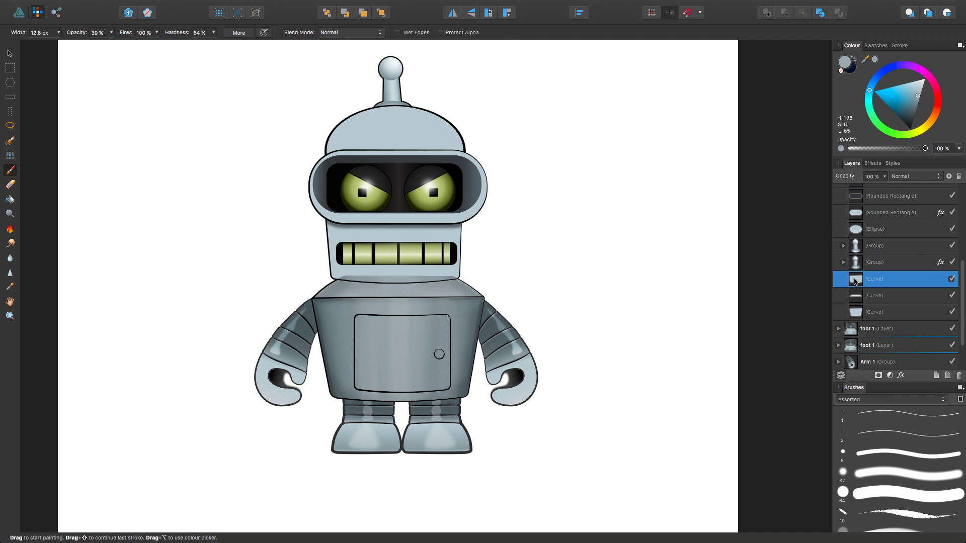
pyautogui.keyDown('super'); pyautogui.click(855, 312); pyautogui.keyUp('super')
pyautogui.moveTo(858, 279); pyautogui.dragTo(857, 238)
pyautogui.keyDown('shift'); pyautogui.click(857, 232); pyautogui.keyUp('shift')
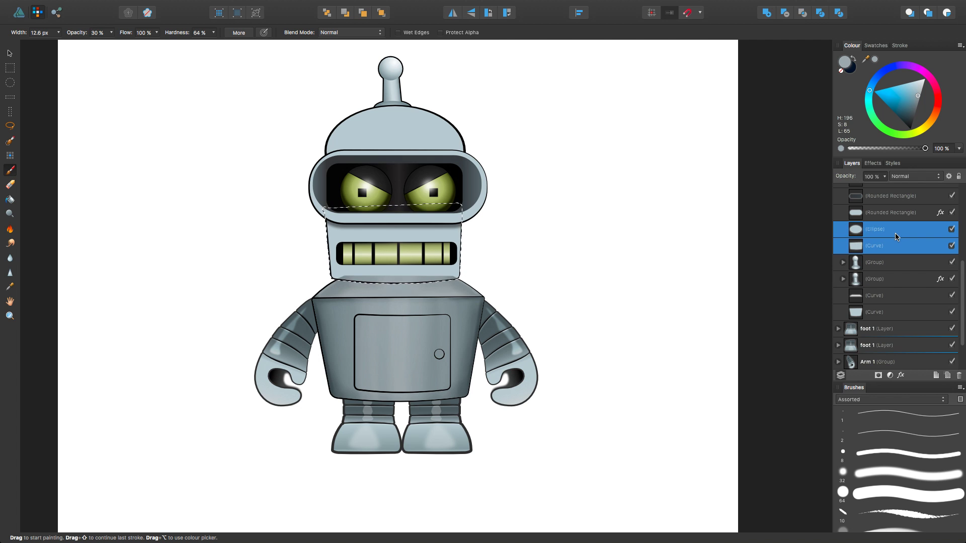
pyautogui.press('super+g')
# Brush soft 10% shading onto the dome on the head layer, sampled from the arm's dark grey
pyautogui.moveTo(869, 69); pyautogui.dragTo(483, 326)
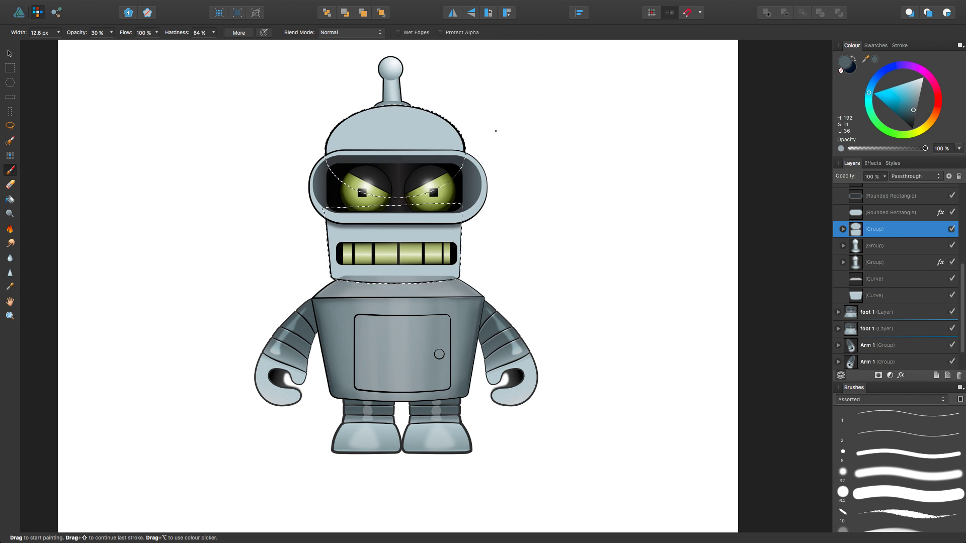
pyautogui.scroll(5, 896, 277)
pyautogui.click(875, 218)
pyautogui.moveTo(508, 289); pyautogui.dragTo(532, 281)
pyautogui.press('1')
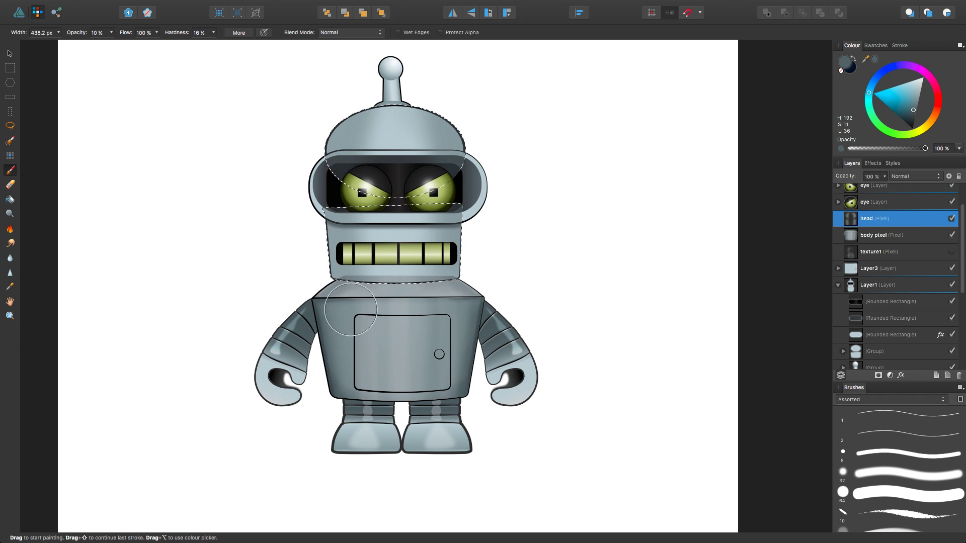
pyautogui.moveTo(559, 195); pyautogui.dragTo(543, 195)
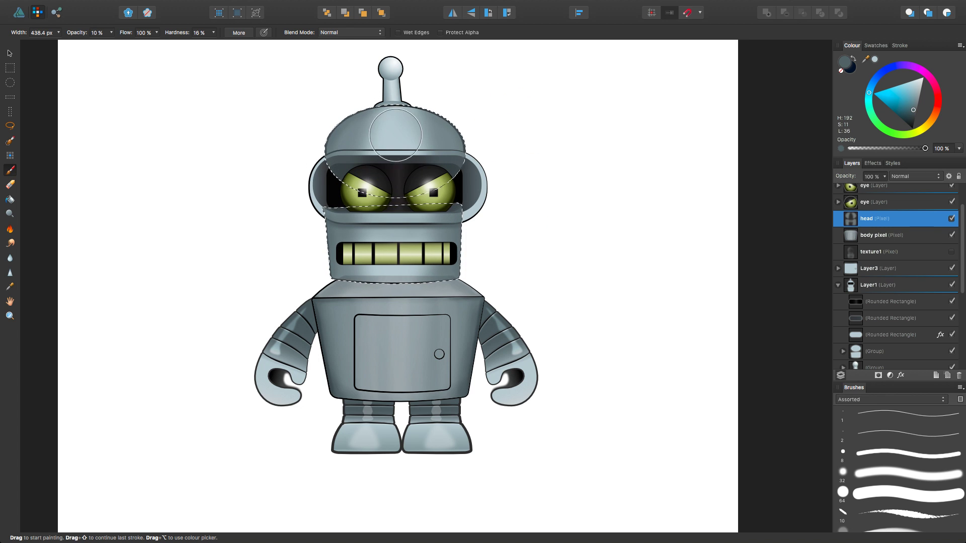
pyautogui.moveTo(450, 84); pyautogui.dragTo(428, 84)
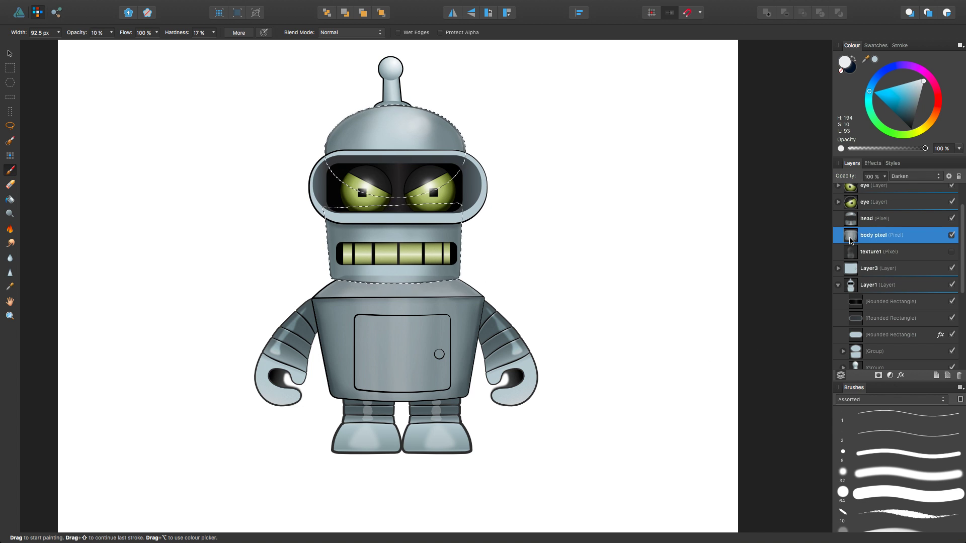
pyautogui.click(875, 235)
pyautogui.press('super+d')
pyautogui.scroll(1, 528, 233)
# Add a pixel layer above head and shade the antenna ball and stem's left side dark grey
pyautogui.click(875, 218)
pyautogui.press('super+shift+n')
pyautogui.scroll(5, 360, 97)
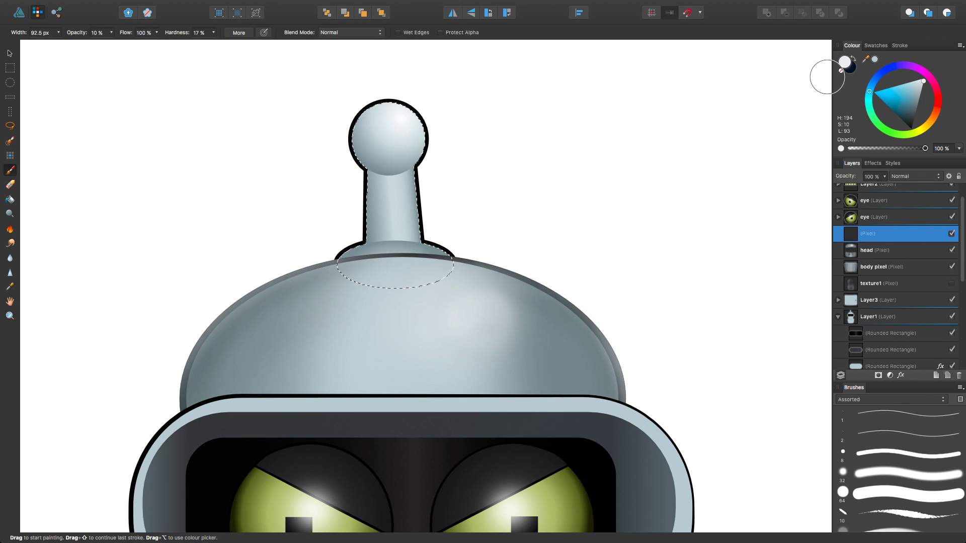
pyautogui.click(916, 108)
pyautogui.moveTo(420, 202); pyautogui.dragTo(418, 198)
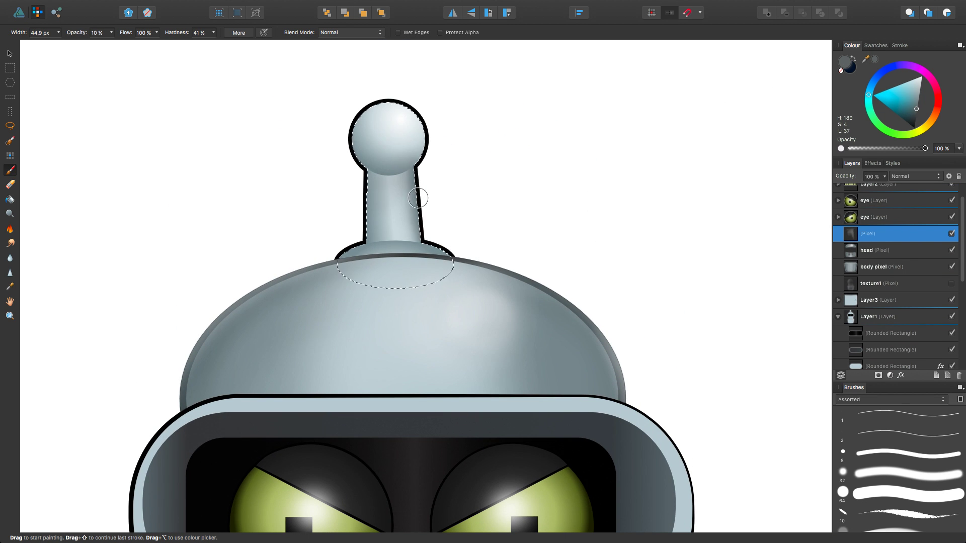
pyautogui.moveTo(361, 181); pyautogui.dragTo(390, 103)
pyautogui.press('[')
pyautogui.press('[')
pyautogui.press('[')
pyautogui.press('[')
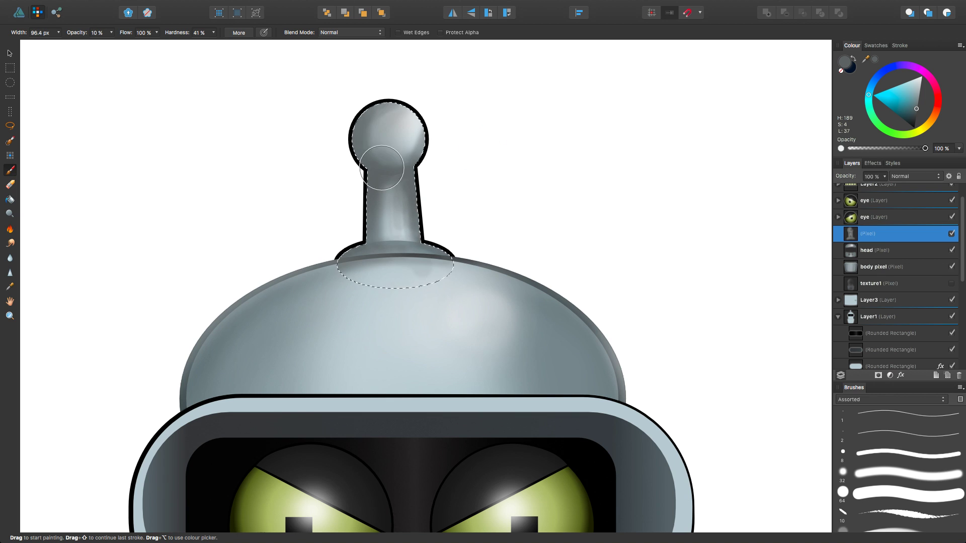
# Set a smaller brush at 3% opacity, trying black before settling on light grey
pyautogui.click(866, 58)
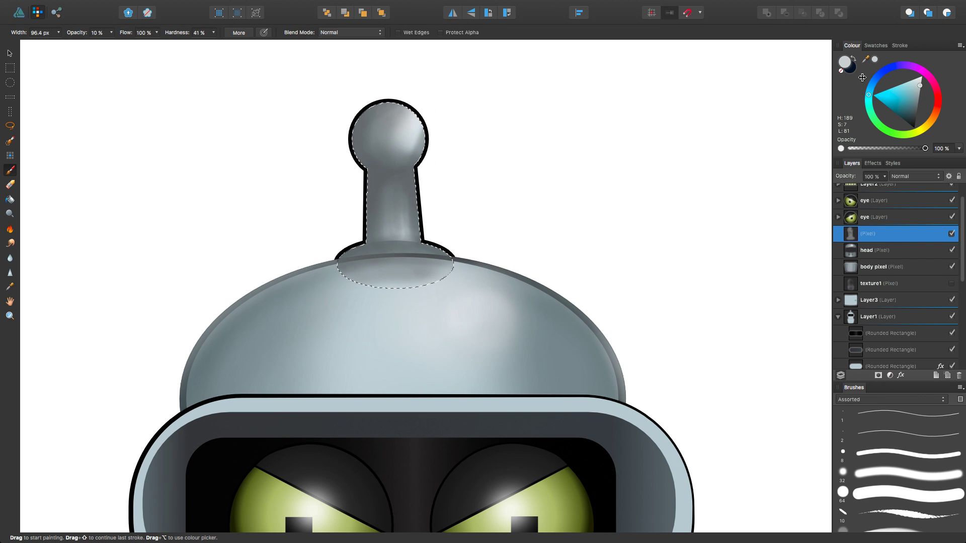
pyautogui.press('[')
pyautogui.press('[')
pyautogui.press('[')
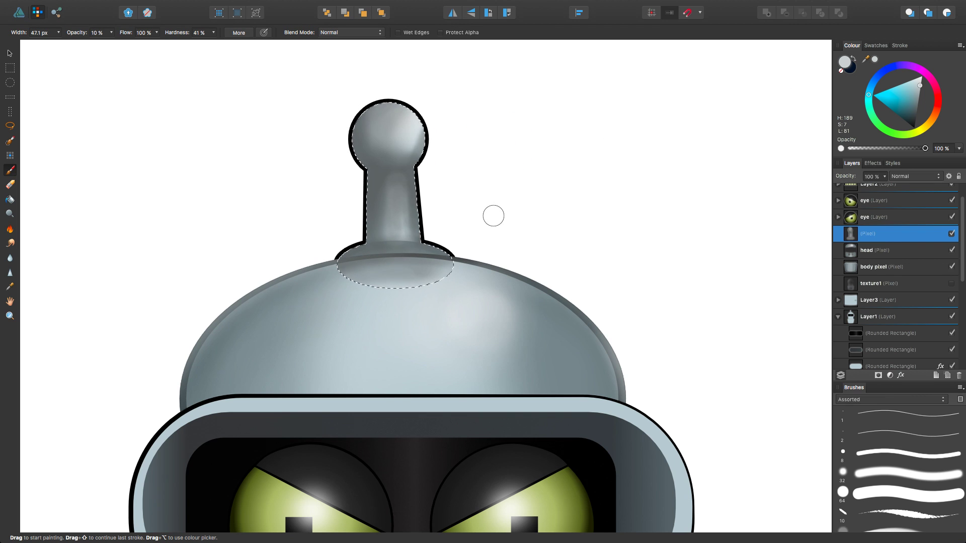
pyautogui.press('0')
pyautogui.press('3')
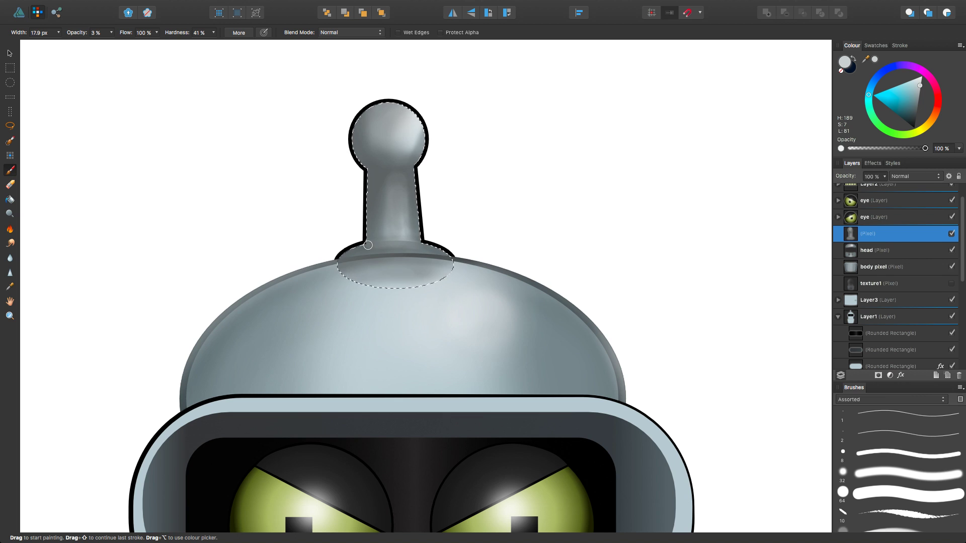
pyautogui.keyDown('alt'); pyautogui.click(467, 261); pyautogui.keyUp('alt')
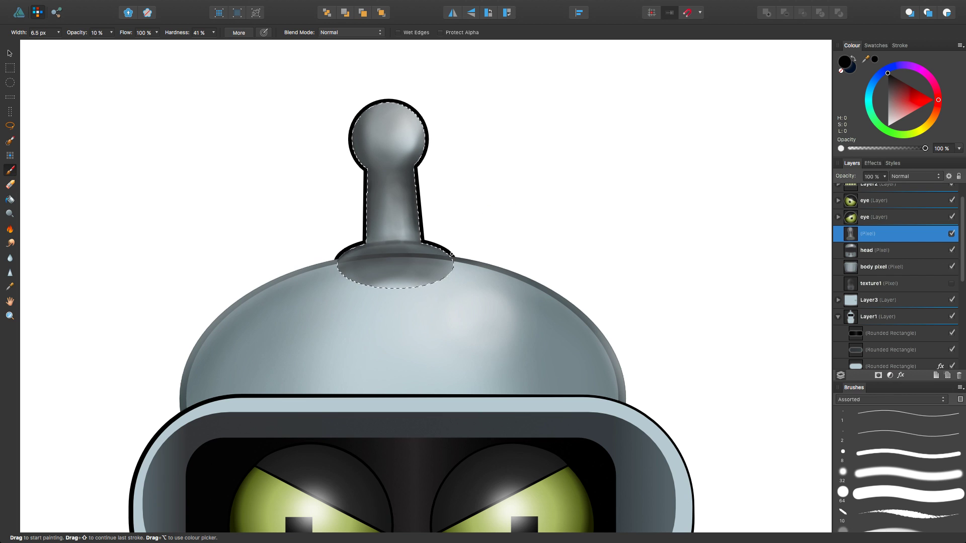
pyautogui.keyDown('alt'); pyautogui.click(399, 111); pyautogui.keyUp('alt')
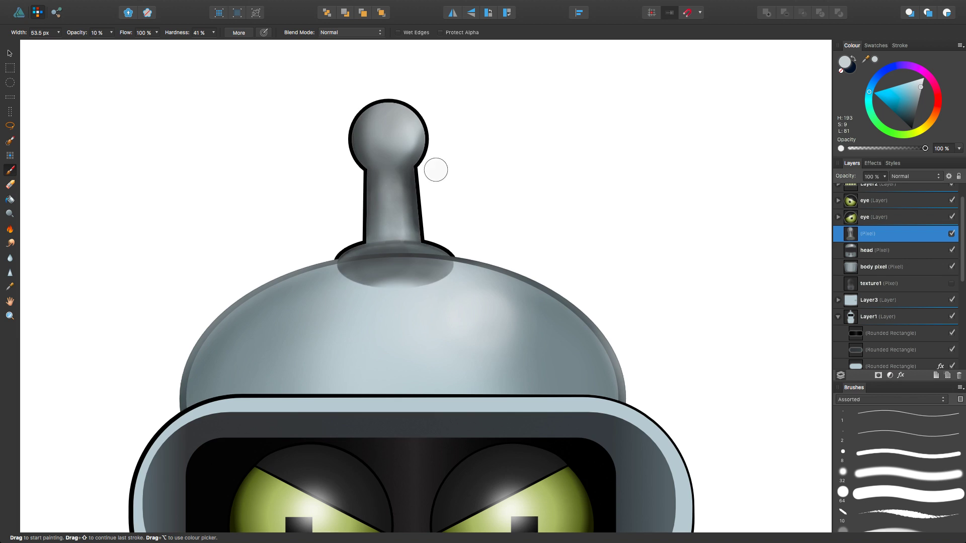
# Load the antenna's outline as a selection and paint a lighter blue-grey highlight at 30% opacity
pyautogui.press('super+minus')
pyautogui.scroll(-3, 896, 226)
pyautogui.scroll(3, 895, 226)
pyautogui.keyDown('super'); pyautogui.click(885, 233); pyautogui.keyUp('super')
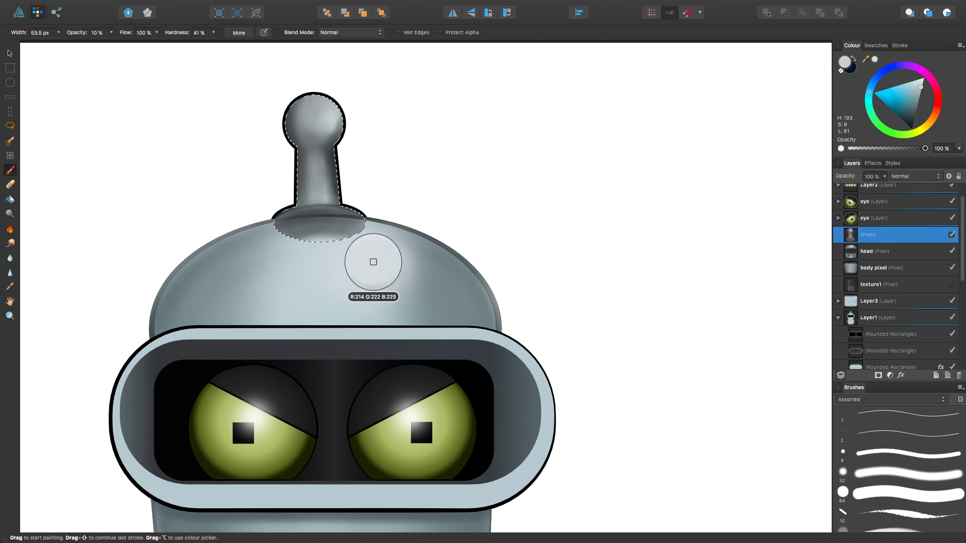
pyautogui.click(875, 60)
pyautogui.press('3')
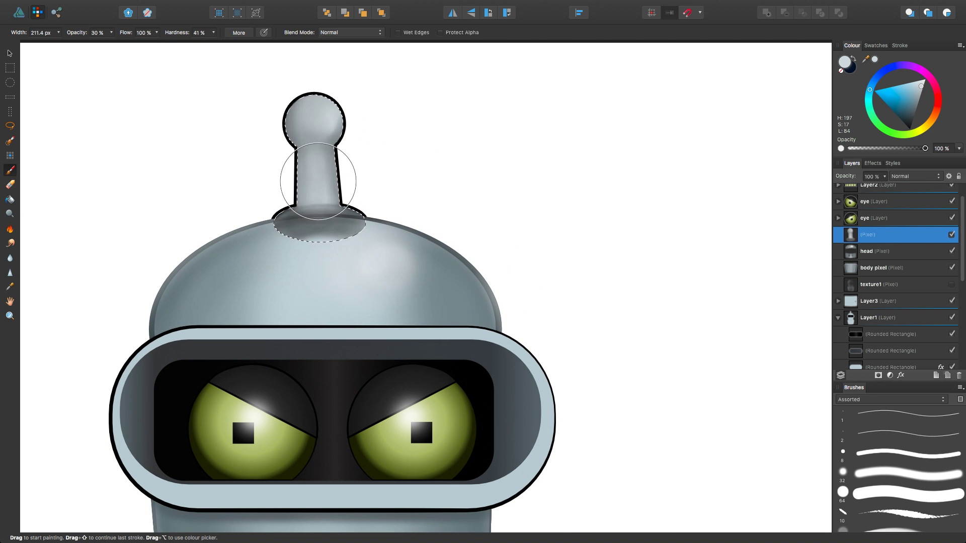
pyautogui.press('super+d')
# Set the head layer's blend mode to Darken and reselect the antenna shading layer
pyautogui.scroll(-5, 495, 263)
pyautogui.click(875, 251)
pyautogui.click(914, 176)
pyautogui.click(901, 183)
pyautogui.scroll(1, 885, 276)
pyautogui.click(875, 253)
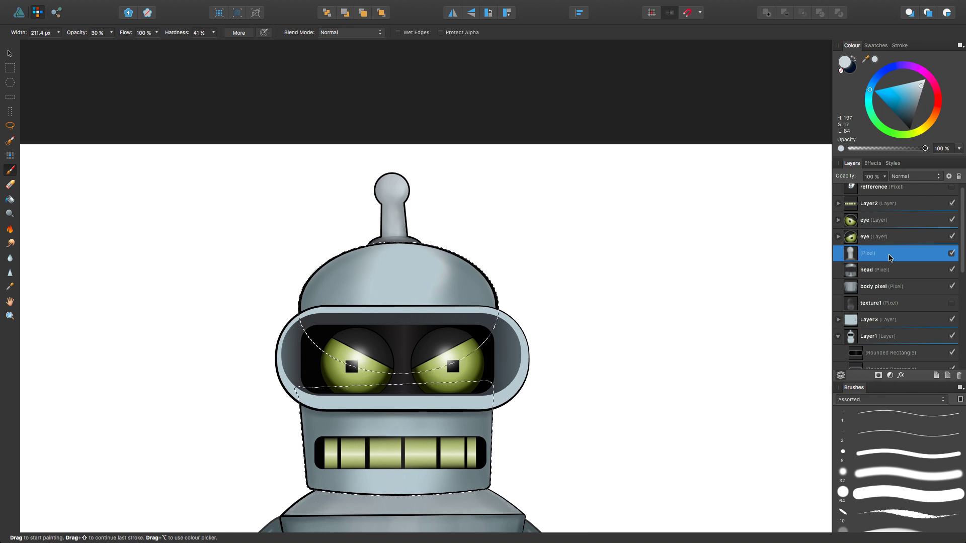
# Show the texture1 layer and add a new pixel layer for the visor
pyautogui.scroll(-4, 538, 270)
pyautogui.click(951, 304)
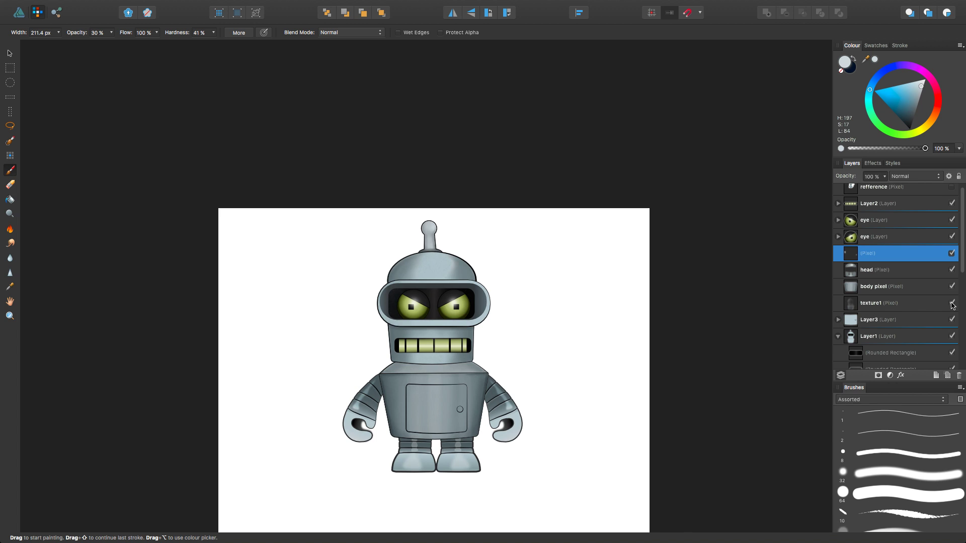
pyautogui.scroll(4, 491, 300)
pyautogui.press('super+shift+n')
# Paint near-white highlights along the visor's lower and upper rims with a small hard brush
pyautogui.click(875, 59)
pyautogui.scroll(-2, 486, 254)
pyautogui.scroll(2, 487, 254)
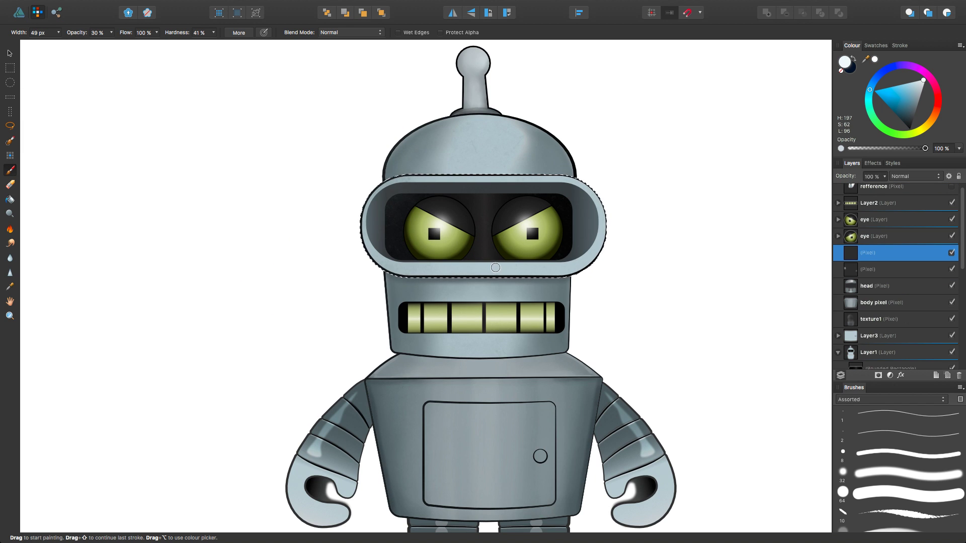
pyautogui.click(906, 514)
pyautogui.moveTo(400, 265); pyautogui.dragTo(552, 261)
pyautogui.moveTo(398, 188); pyautogui.dragTo(564, 184)
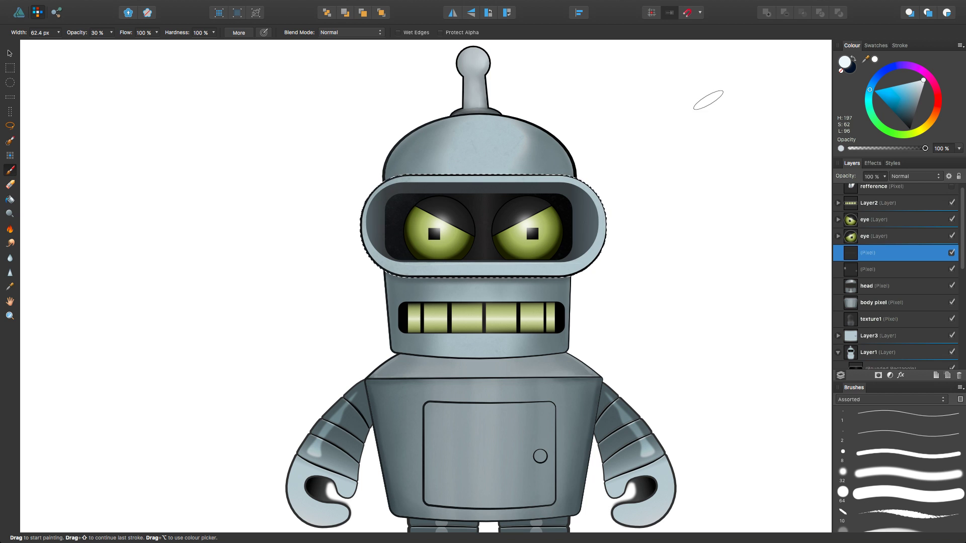
# Darken the visor's inner left and right edges, varying the brush size
pyautogui.scroll(-2, 865, 280)
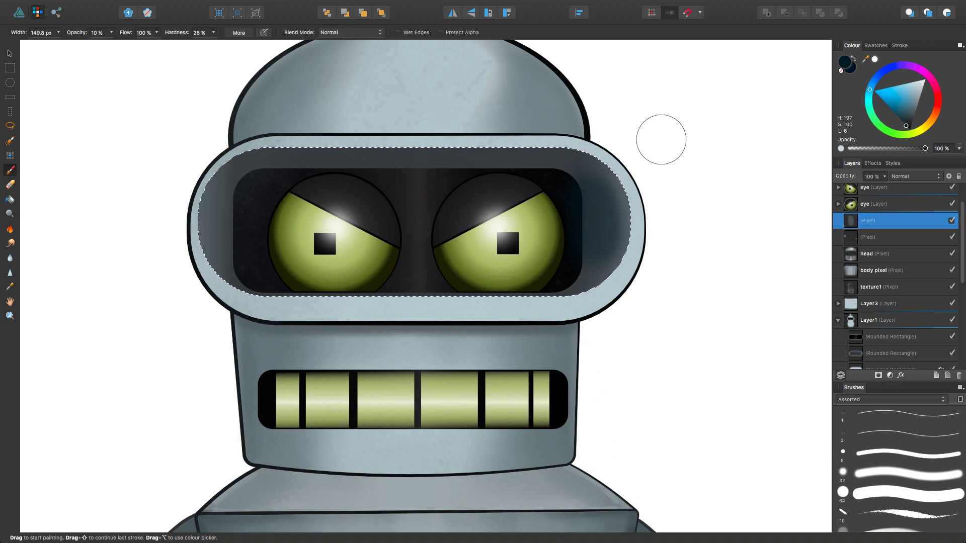
pyautogui.press('[')
pyautogui.press('[')
pyautogui.press('[')
pyautogui.moveTo(657, 158); pyautogui.dragTo(592, 259)
pyautogui.moveTo(228, 203); pyautogui.dragTo(224, 212)
pyautogui.press(']')
pyautogui.press(']')
pyautogui.moveTo(595, 195); pyautogui.dragTo(582, 270)
pyautogui.moveTo(225, 174); pyautogui.dragTo(223, 267)
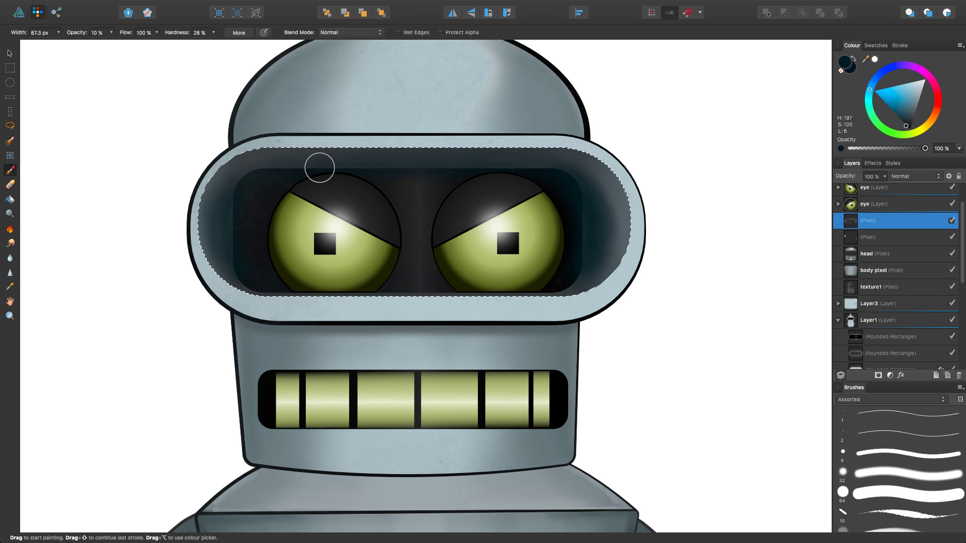
# Set the visor shading layer to 41% opacity with Darken blending, then collapse Layer1
pyautogui.press('super+minus')
pyautogui.scroll(-1, 925, 178)
pyautogui.click(884, 176)
pyautogui.moveTo(885, 191); pyautogui.dragTo(831, 191)
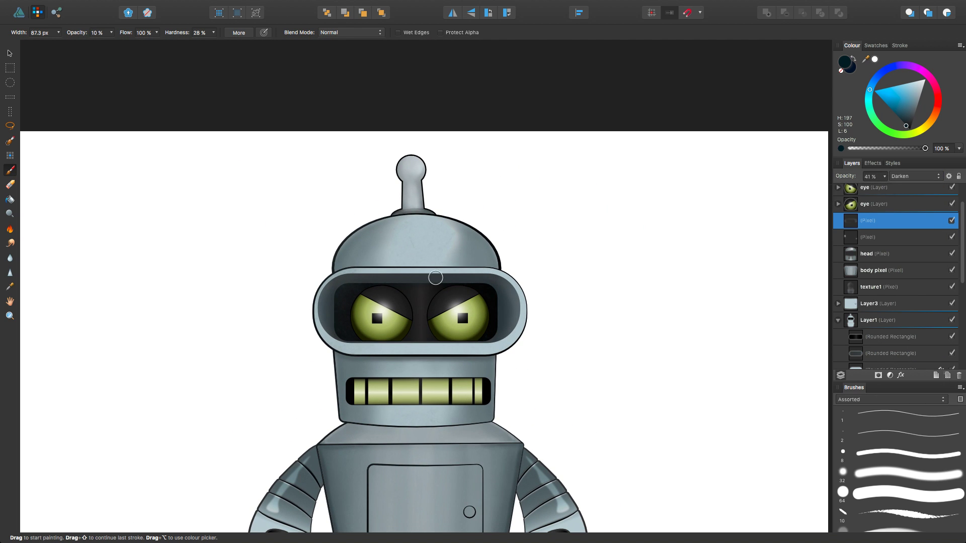
pyautogui.press('super+minus')
pyautogui.click(889, 287)
pyautogui.click(838, 320)
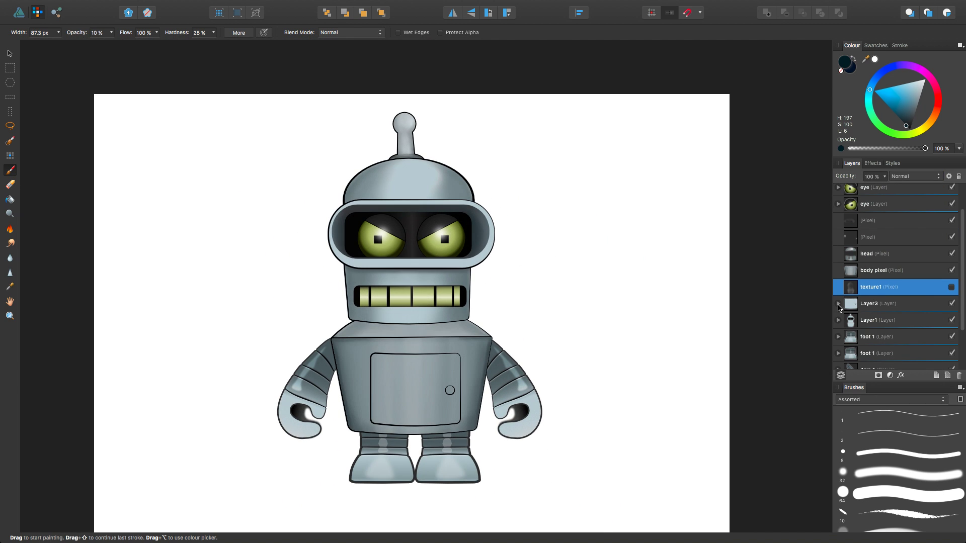
# Smooth the shading on the body pixel and head layers with the Blur Brush
pyautogui.click(851, 274)
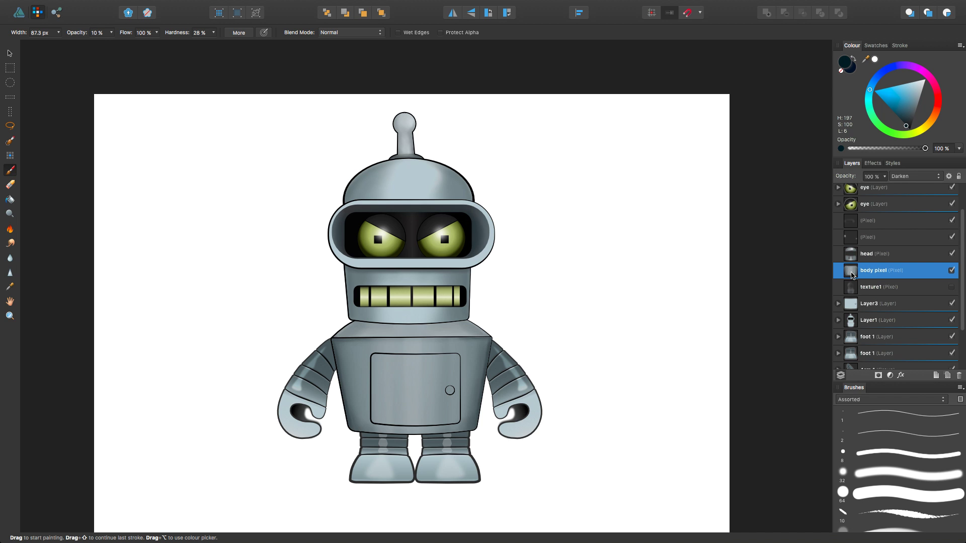
pyautogui.click(9, 260)
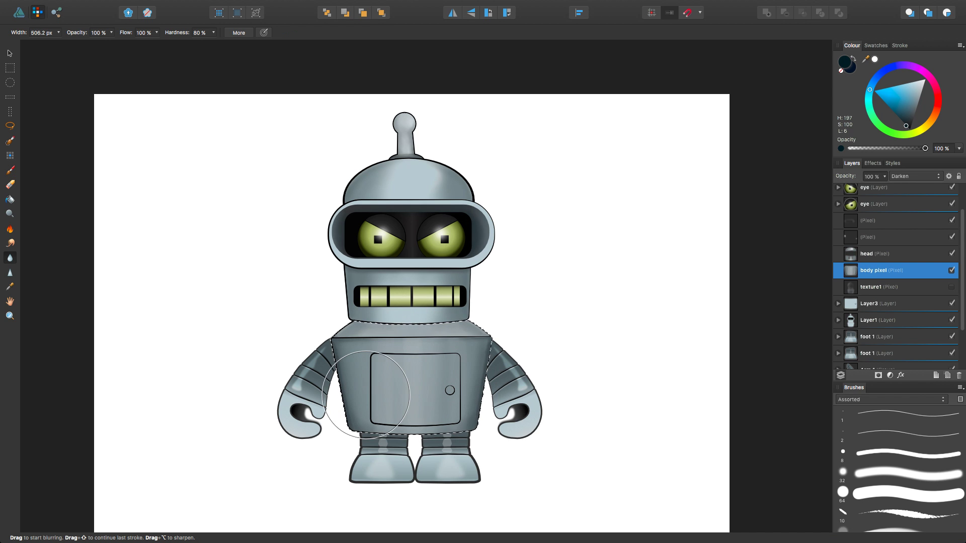
pyautogui.moveTo(401, 342)
pyautogui.mouseDown()
pyautogui.moveTo(438, 397)
pyautogui.moveTo(378, 364)
pyautogui.mouseUp()
pyautogui.click(863, 256)
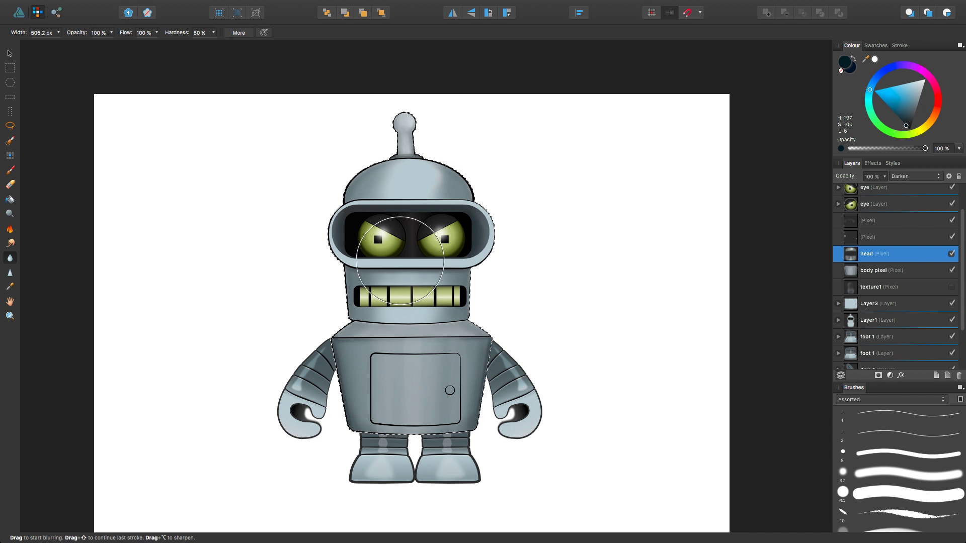
pyautogui.hscroll(2, 588, 282)
pyautogui.click(875, 270)
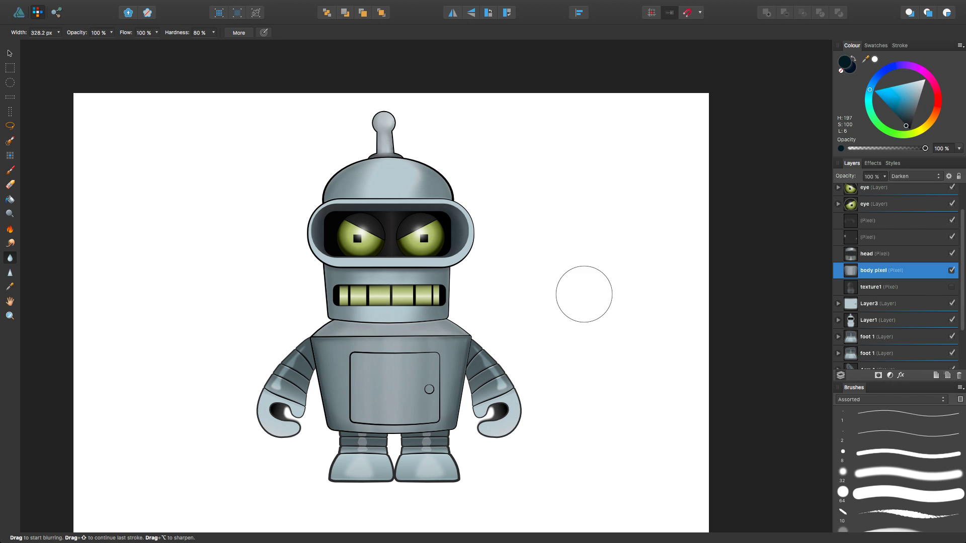
# On a new pixel layer, paint Bender's sampled grey-blue over the chest door
pyautogui.click(947, 375)
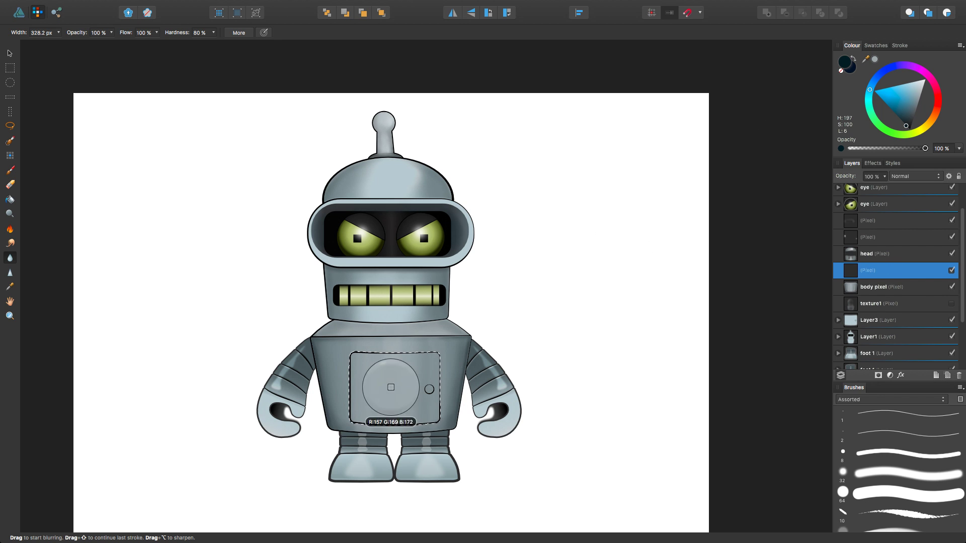
pyautogui.moveTo(874, 61); pyautogui.dragTo(337, 397)
pyautogui.click(10, 170)
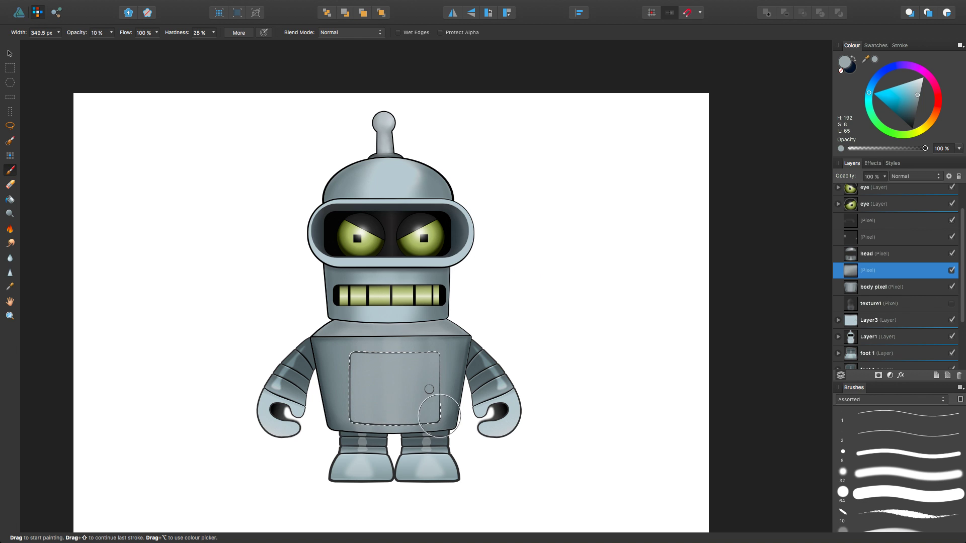
pyautogui.moveTo(428, 433)
pyautogui.mouseDown()
pyautogui.moveTo(392, 390)
pyautogui.moveTo(420, 436)
pyautogui.mouseUp()
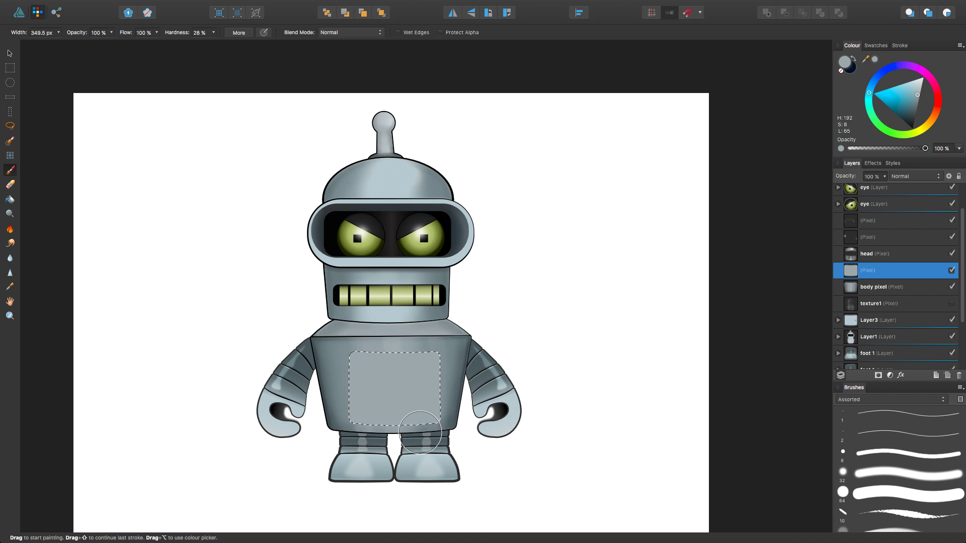
pyautogui.click(914, 176)
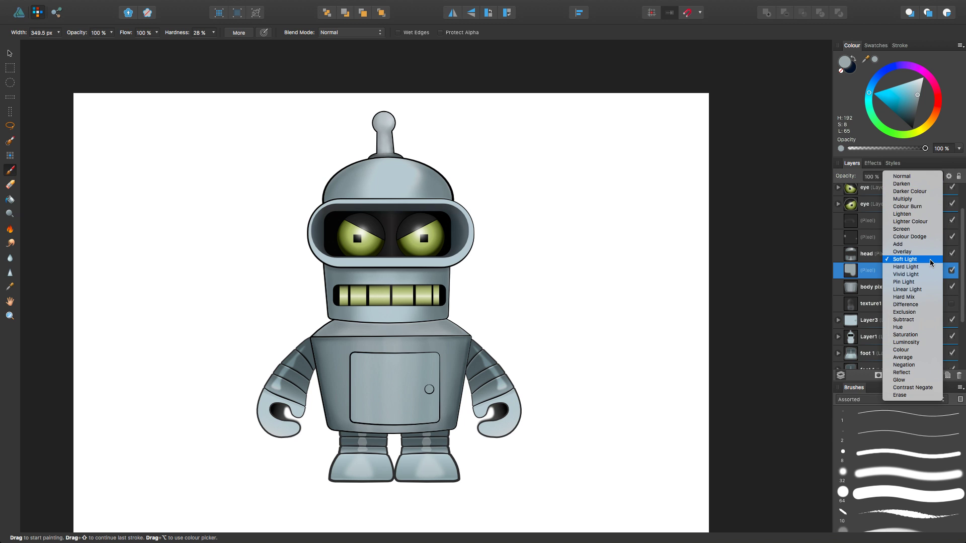
pyautogui.press('Escape')
# Load the arms' shape as a selection, sample a robot colour, and shrink the brush to about 100 px
pyautogui.click(873, 286)
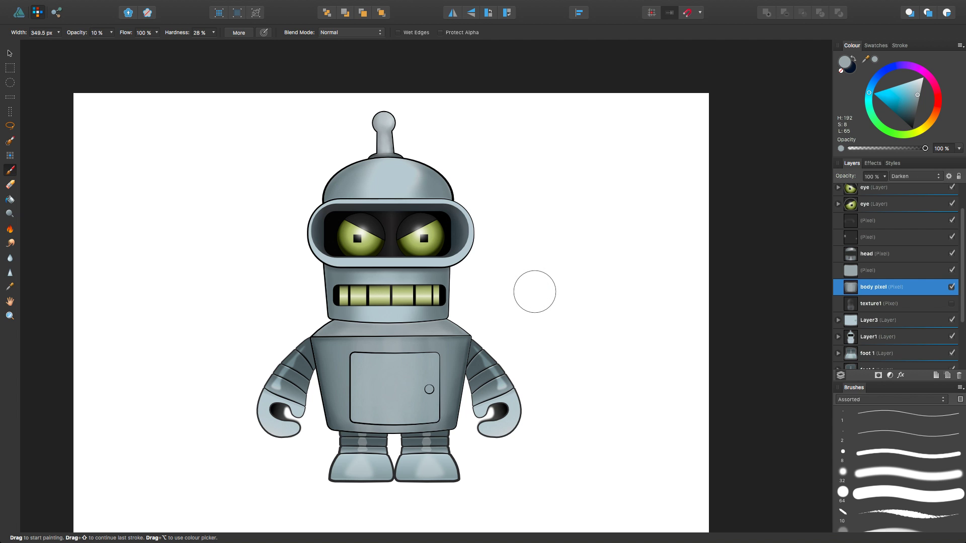
pyautogui.scroll(-3, 851, 327)
pyautogui.keyDown('super'); pyautogui.click(850, 328); pyautogui.keyUp('super')
pyautogui.click(870, 328)
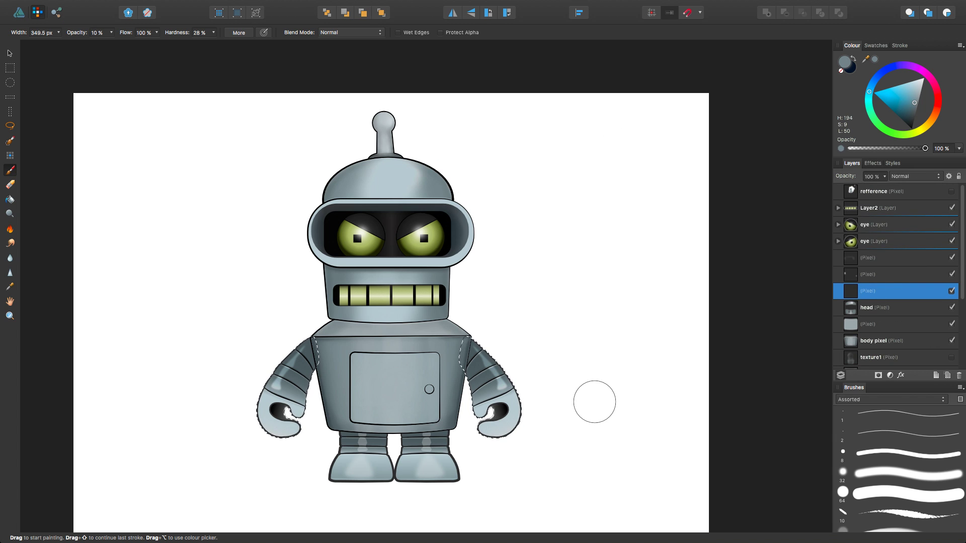
pyautogui.moveTo(569, 271); pyautogui.dragTo(562, 273)
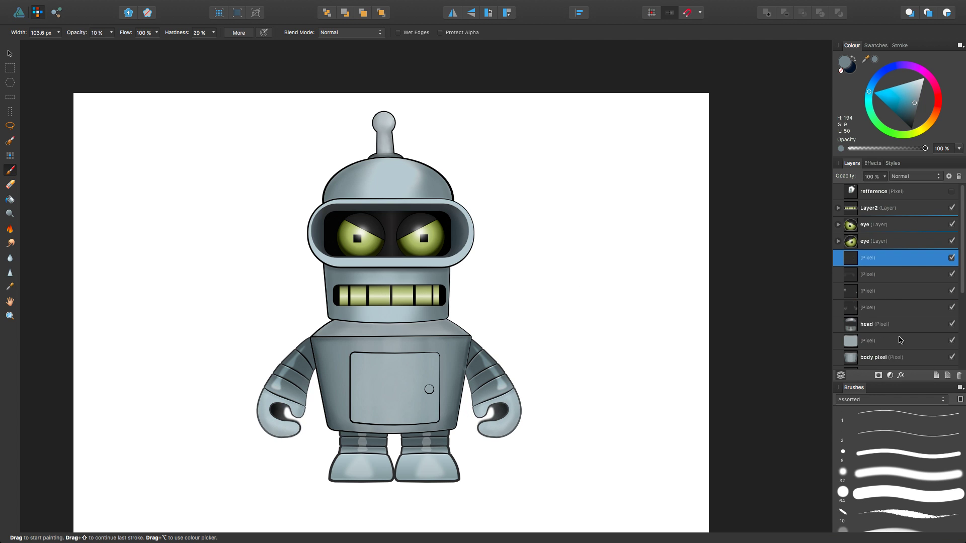
pyautogui.scroll(-3, 852, 285)
# Group the vector layers from Layer3 down to foot 1
pyautogui.click(879, 330)
pyautogui.keyDown('shift'); pyautogui.click(870, 262); pyautogui.keyUp('shift')
pyautogui.press('super+g')
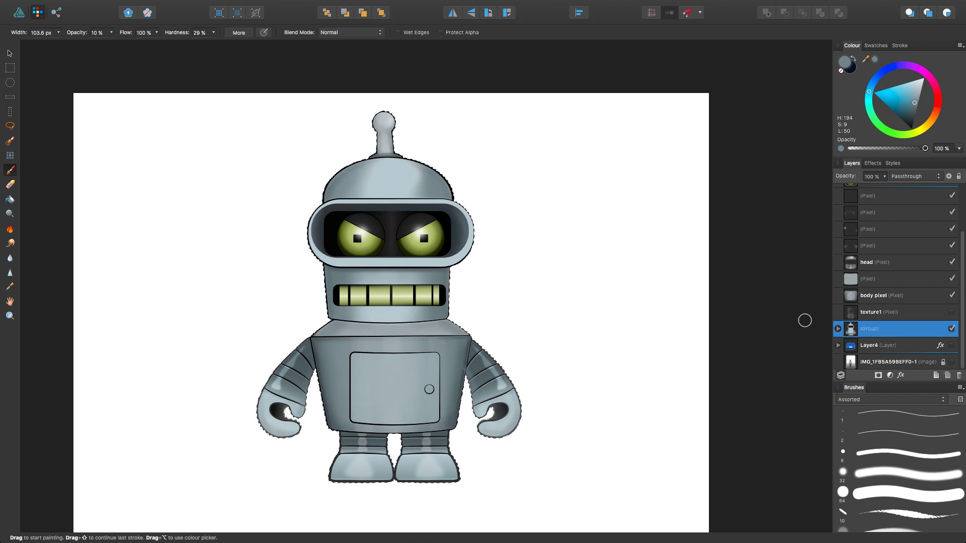
pyautogui.scroll(1, 890, 294)
# Paint grunge texture over Bender on the top pixel layer with a Texture brush
pyautogui.click(885, 230)
pyautogui.click(890, 400)
pyautogui.click(885, 438)
pyautogui.scroll(-3, 901, 462)
pyautogui.click(911, 441)
pyautogui.moveTo(533, 349); pyautogui.dragTo(263, 399)
pyautogui.scroll(2, 560, 269)
pyautogui.click(914, 176)
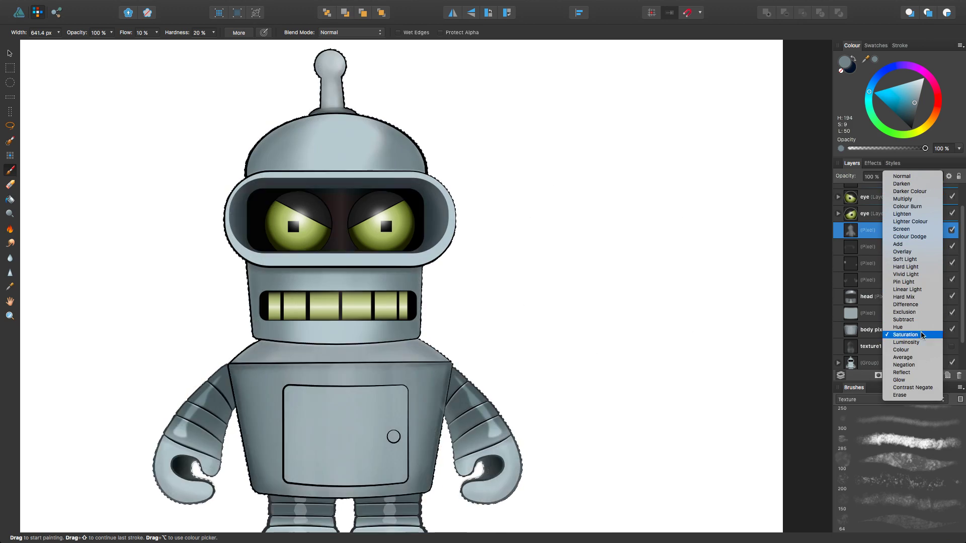
pyautogui.click(901, 176)
# Choose a 300 px texture brush, blend the texture layer as Lighter Colour, and switch to erasing
pyautogui.click(900, 482)
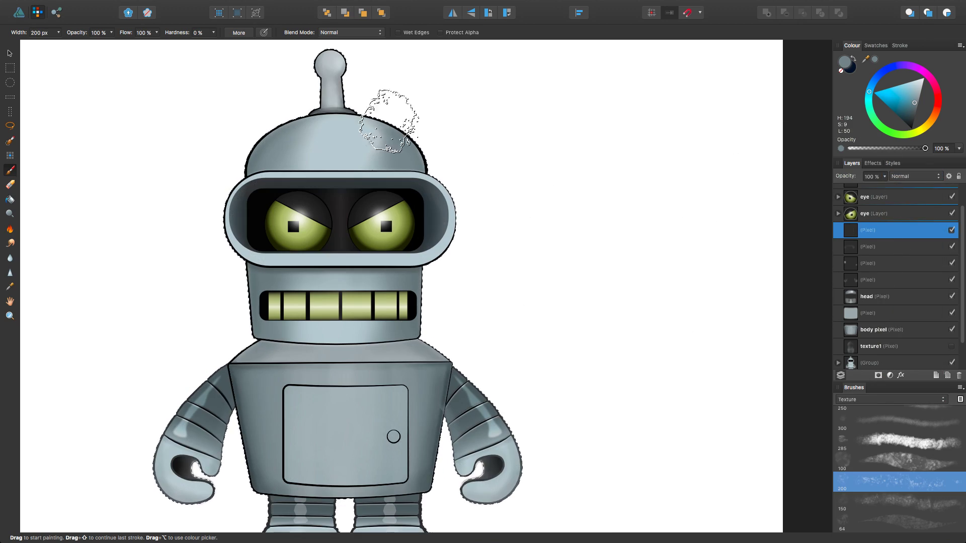
pyautogui.scroll(-5, 900, 452)
pyautogui.click(900, 435)
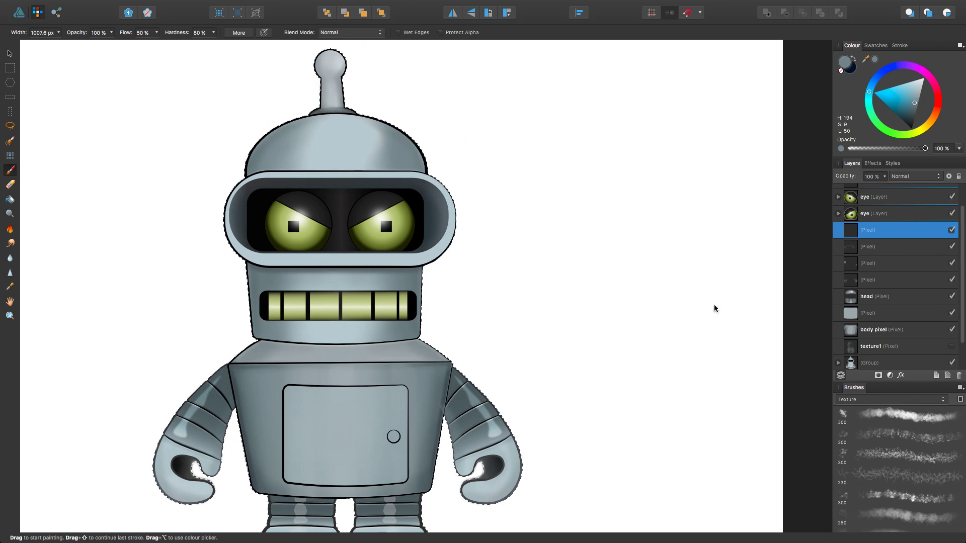
pyautogui.click(914, 176)
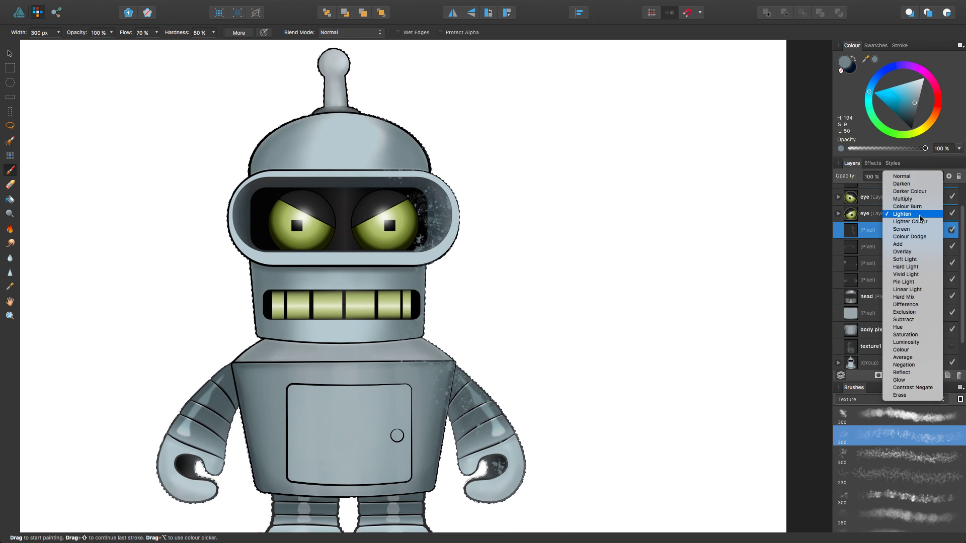
pyautogui.click(920, 222)
pyautogui.scroll(-2, 478, 334)
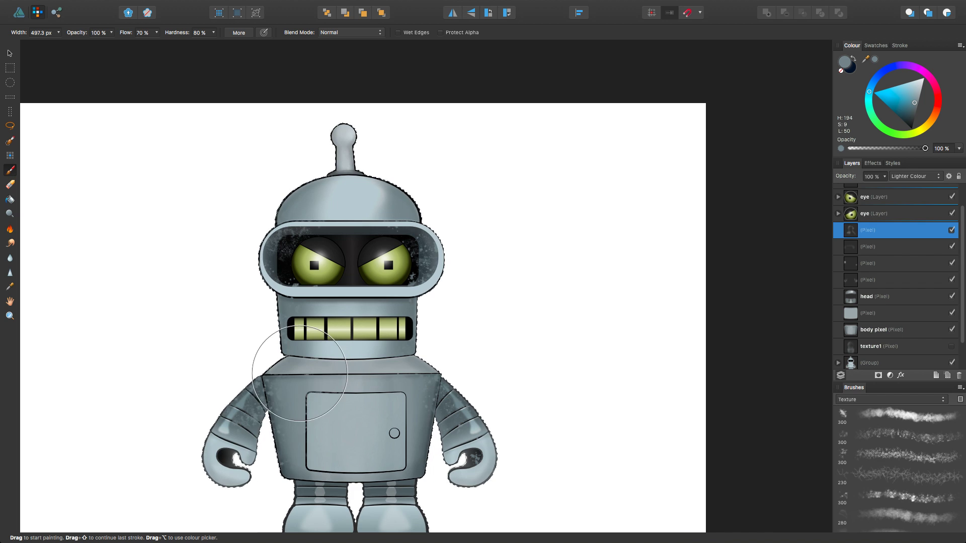
pyautogui.scroll(-1, 299, 373)
pyautogui.press('e')
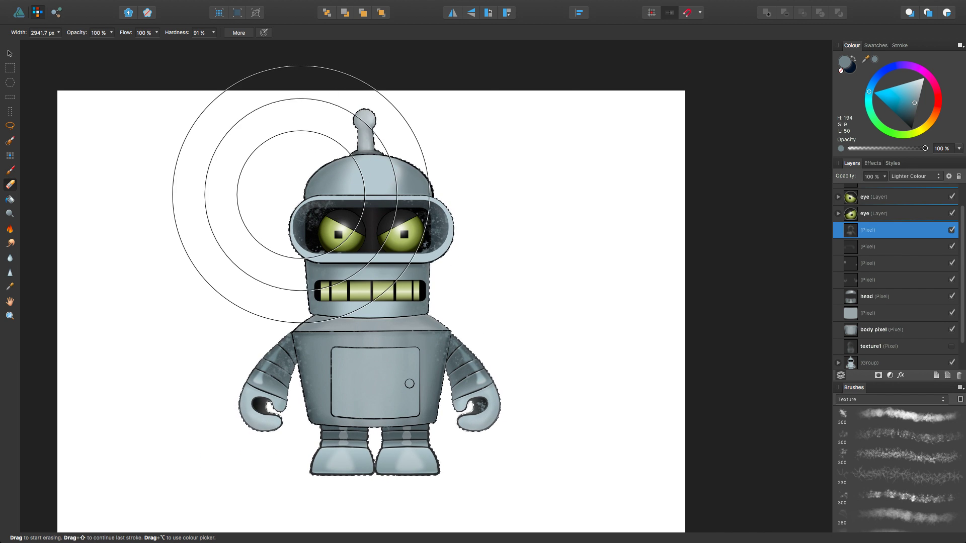
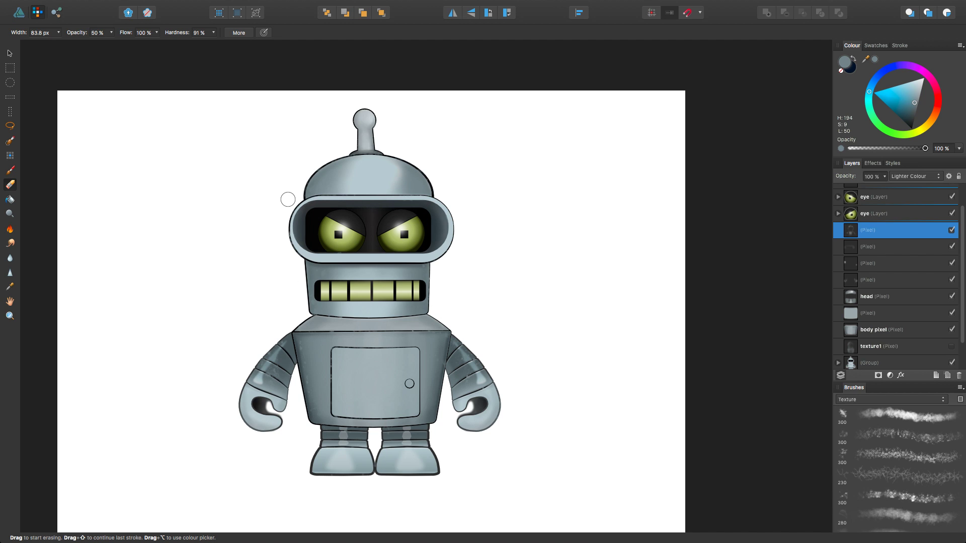
# Switch to the Move tool and the Designer persona
pyautogui.scroll(3, 288, 199)
pyautogui.scroll(-2, 333, 397)
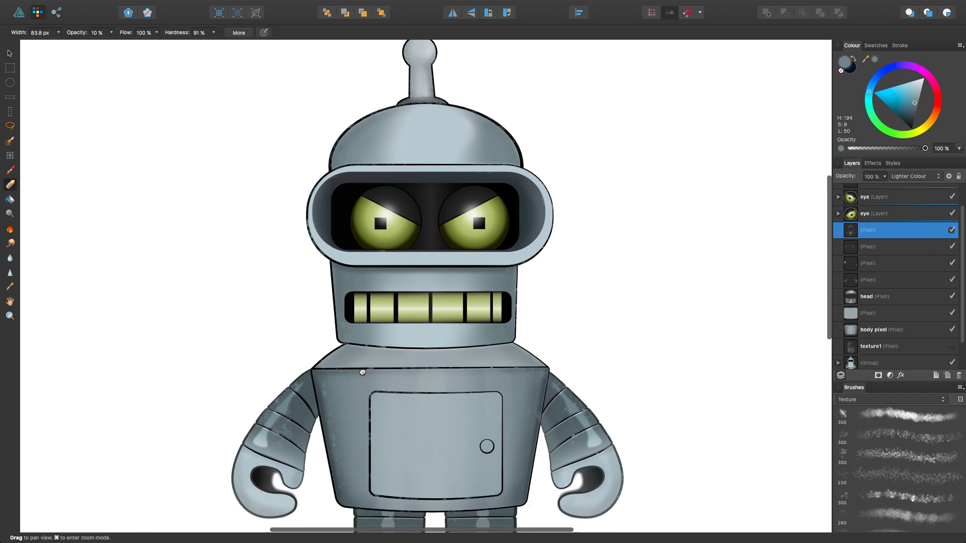
pyautogui.scroll(-3, 398, 469)
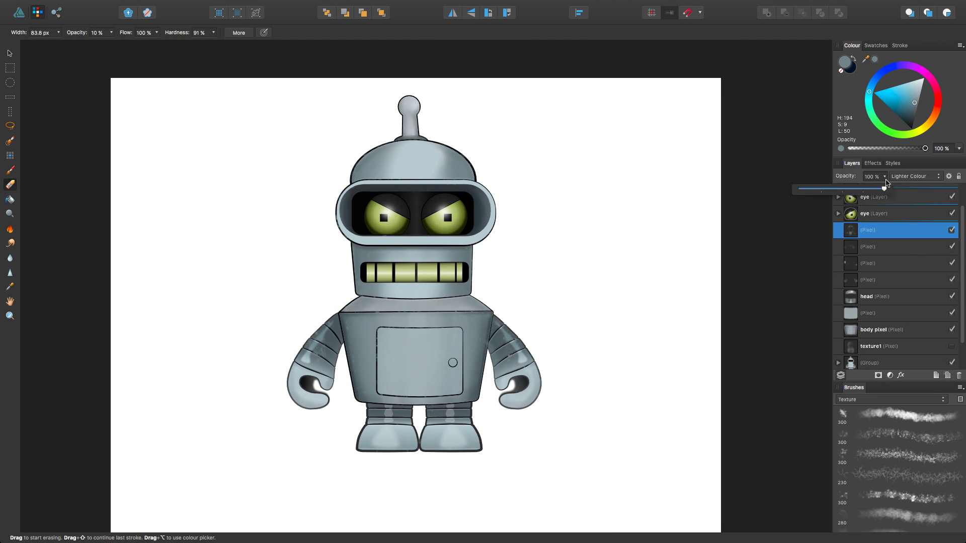
pyautogui.press('v')
pyautogui.click(327, 164)
pyautogui.scroll(3, 491, 168)
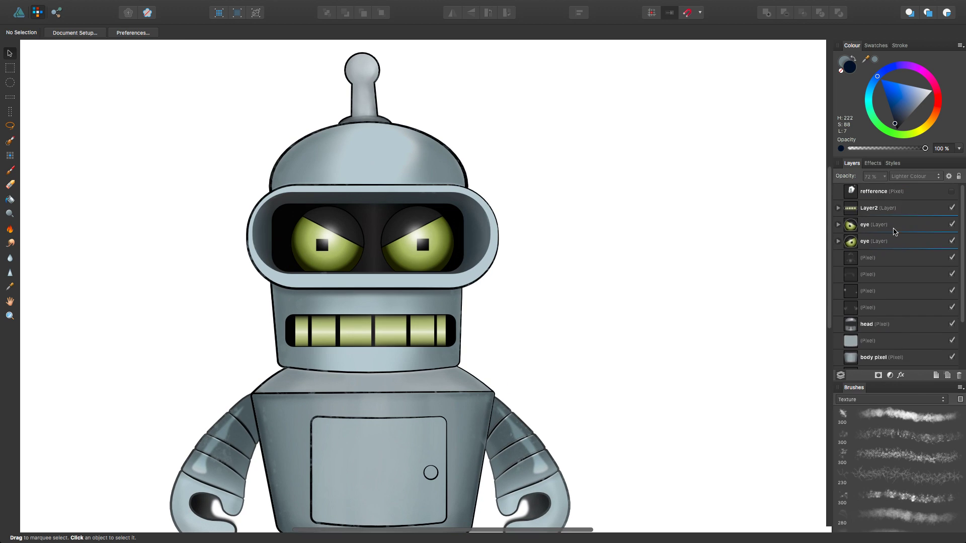
pyautogui.scroll(-2, 491, 169)
pyautogui.click(19, 12)
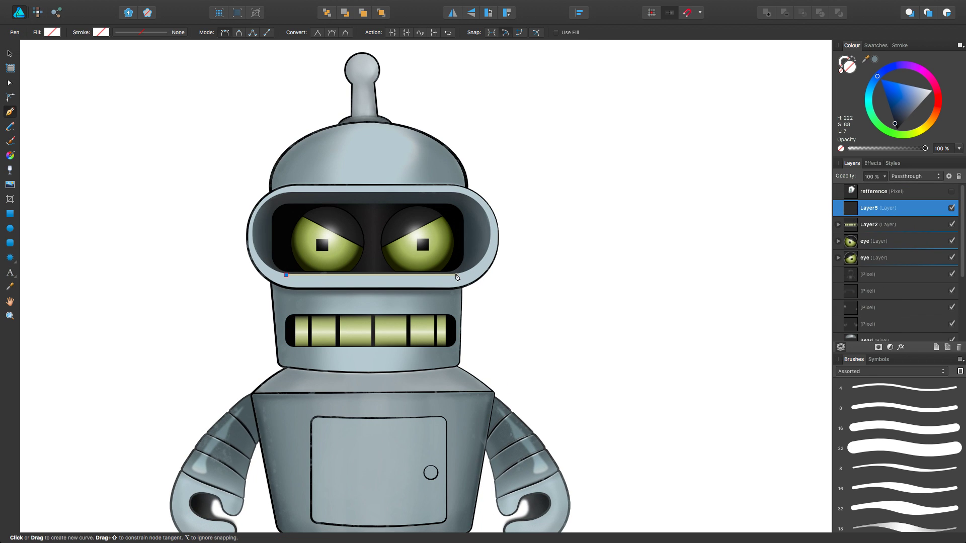
# Finish a light grey 5 pt line along the visor's lower edge
pyautogui.click(457, 276)
pyautogui.click(100, 32)
pyautogui.click(52, 32)
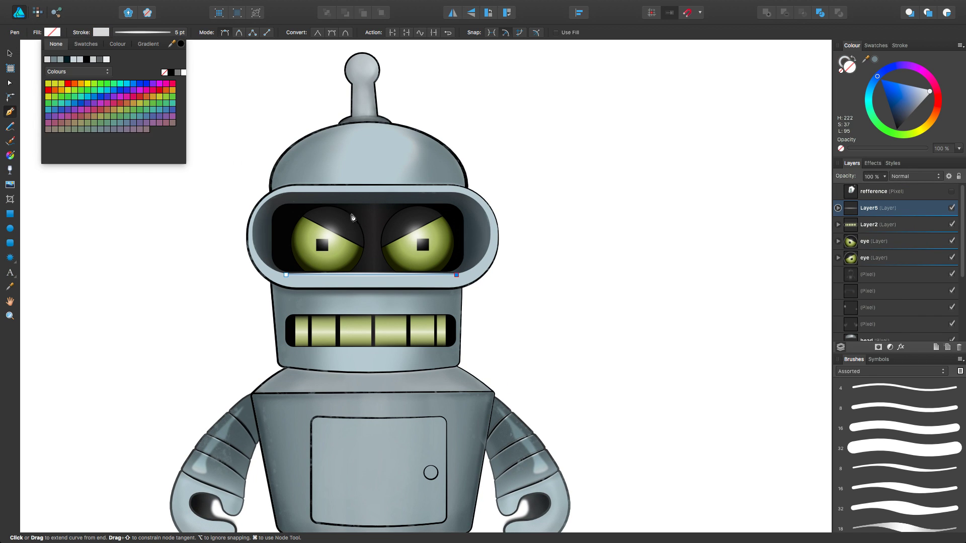
pyautogui.press('Escape')
pyautogui.press('v')
pyautogui.press('super+0')
pyautogui.scroll(2, 545, 301)
pyautogui.scroll(3, 503, 292)
# Draw a white ellipse on the antenna tip with a 6.2 px Gaussian Blur
pyautogui.press('m')
pyautogui.moveTo(346, 81); pyautogui.dragTo(360, 97)
pyautogui.click(51, 32)
pyautogui.click(151, 47)
pyautogui.click(900, 347)
pyautogui.moveTo(713, 207); pyautogui.dragTo(753, 213)
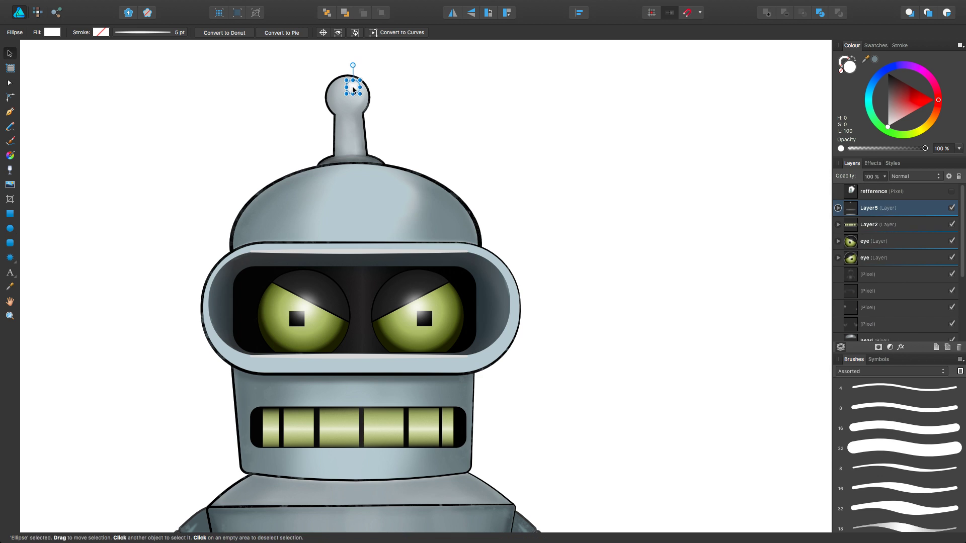
# Add a larger blurred white highlight ellipse on the dome, placed above Layer5
pyautogui.moveTo(378, 170)
pyautogui.mouseDown()
pyautogui.moveTo(422, 200)
pyautogui.moveTo(418, 216)
pyautogui.mouseUp()
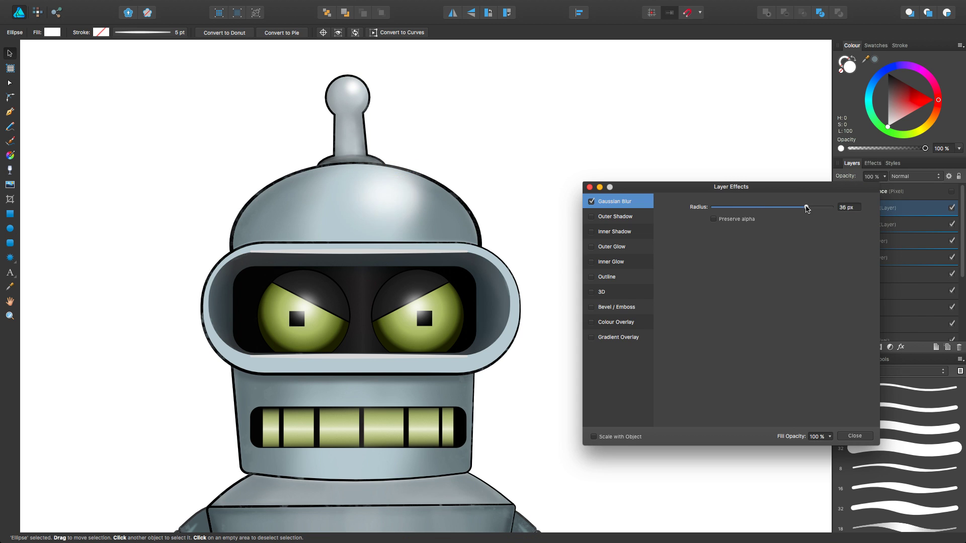
pyautogui.click(590, 187)
pyautogui.scroll(-2, 503, 236)
pyautogui.moveTo(875, 224); pyautogui.dragTo(864, 201)
# Set the dome highlight to 75% opacity with Screen blending
pyautogui.click(668, 194)
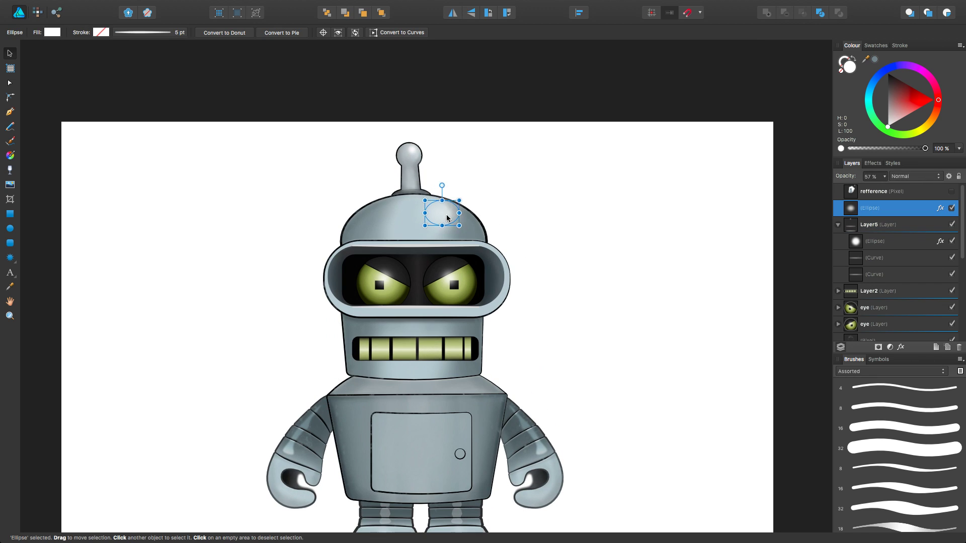
pyautogui.click(921, 177)
pyautogui.click(901, 229)
pyautogui.click(552, 213)
pyautogui.click(425, 213)
pyautogui.click(590, 217)
# Compare other blend modes on the dome highlight, keeping Screen
pyautogui.scroll(1, 590, 217)
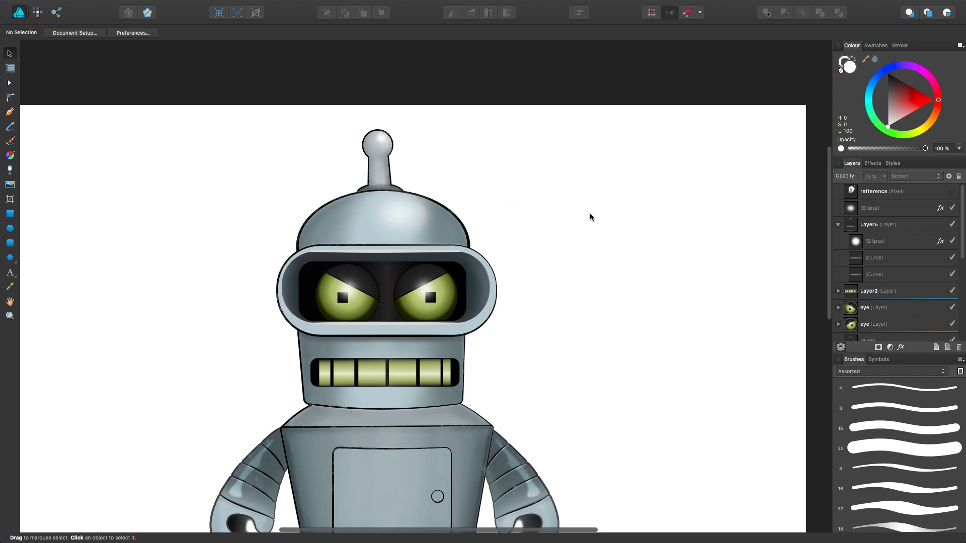
pyautogui.scroll(-1, 590, 216)
pyautogui.click(900, 208)
pyautogui.click(914, 177)
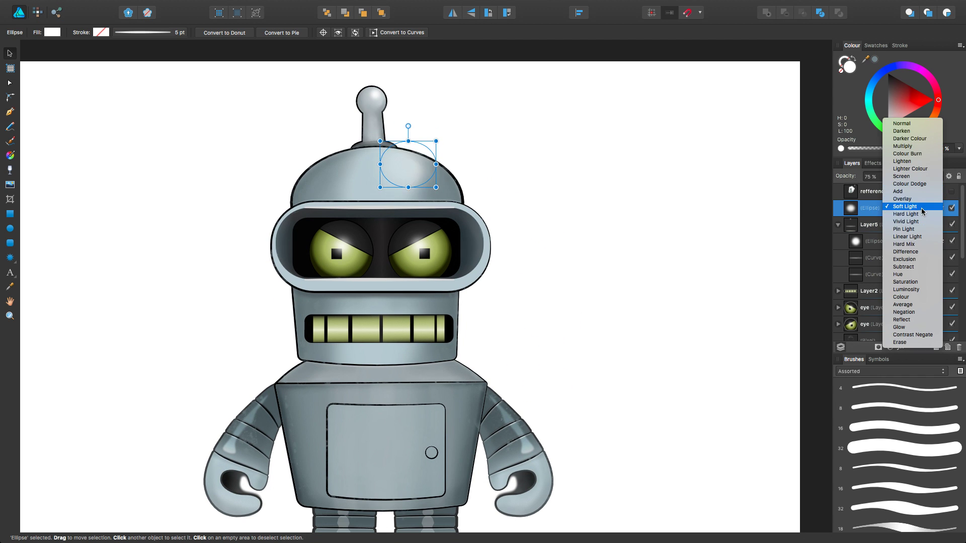
pyautogui.click(900, 176)
pyautogui.click(563, 203)
pyautogui.scroll(-1, 438, 209)
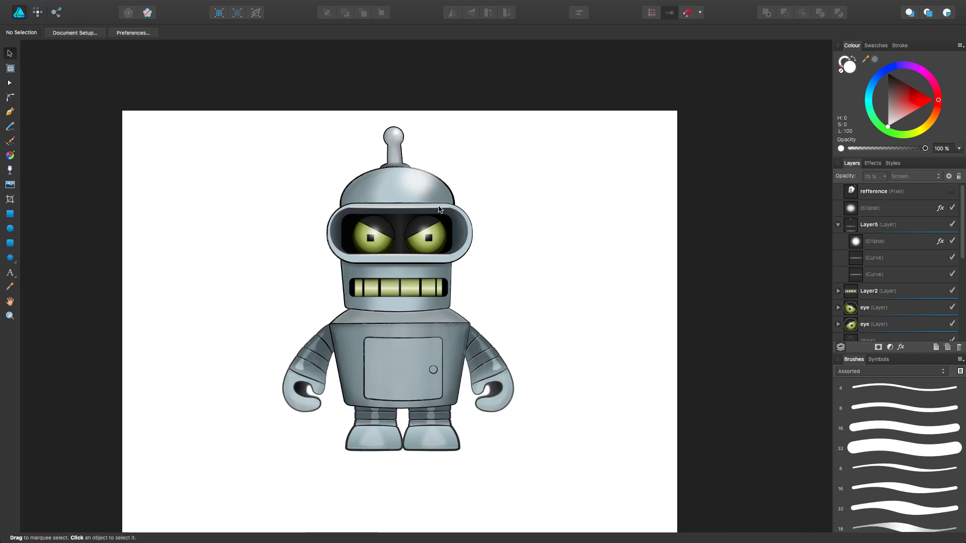
pyautogui.scroll(3, 452, 188)
# Draw a short 2 pt highlight curve across the antenna base on Layer5
pyautogui.click(9, 112)
pyautogui.press('super+z')
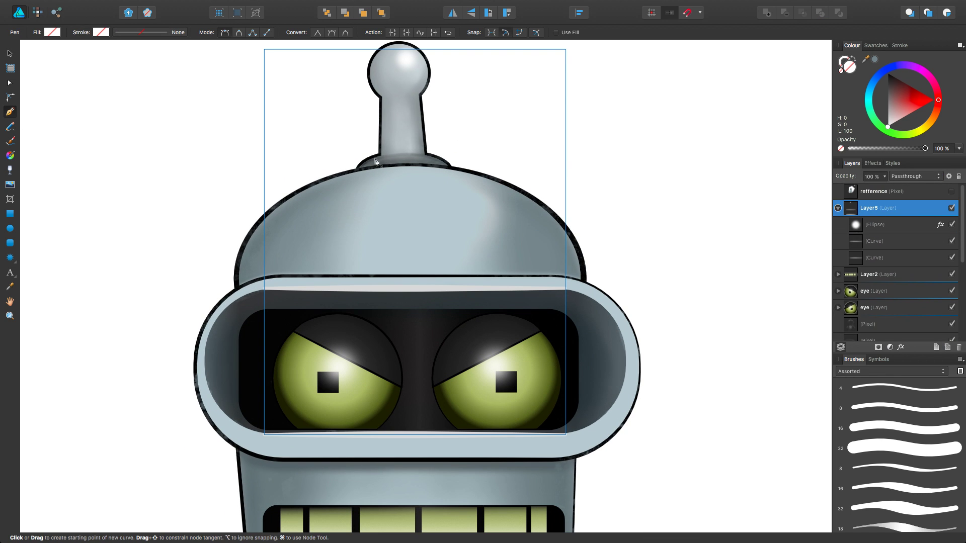
pyautogui.click(377, 155)
pyautogui.click(427, 152)
pyautogui.press('a')
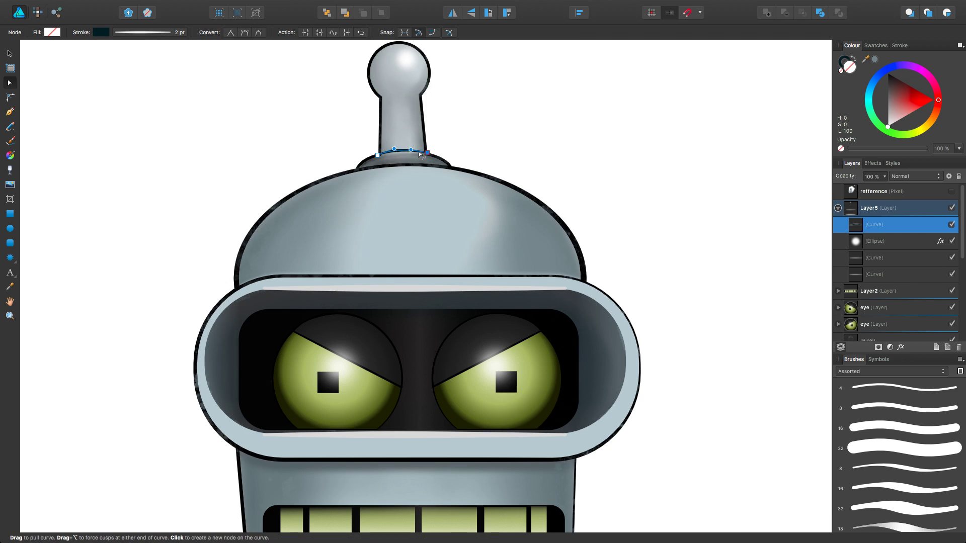
pyautogui.scroll(3, 453, 154)
pyautogui.scroll(-5, 572, 189)
pyautogui.click(572, 190)
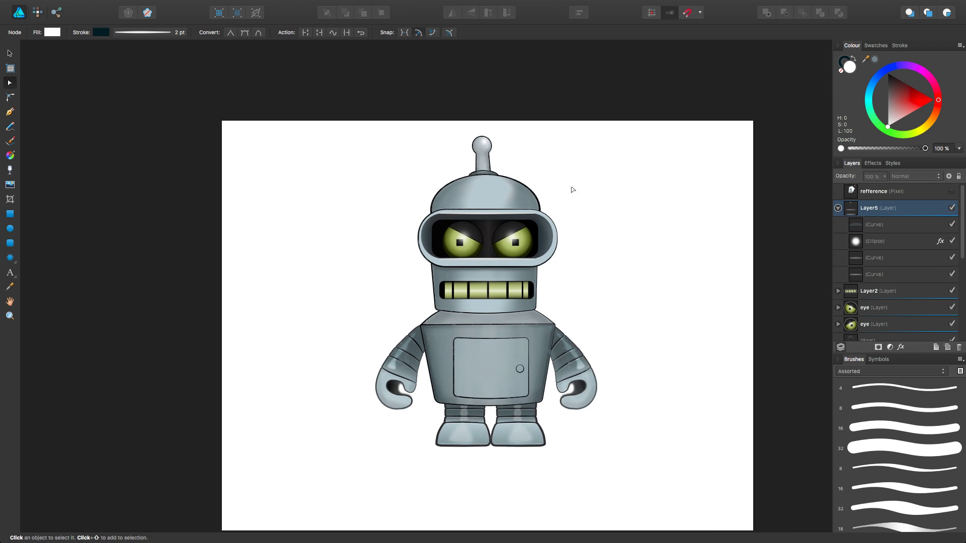
# Set a pixel layer to 50% opacity Darken and show the blue radial-burst background
pyautogui.hscroll(3, 586, 231)
pyautogui.scroll(-2, 522, 284)
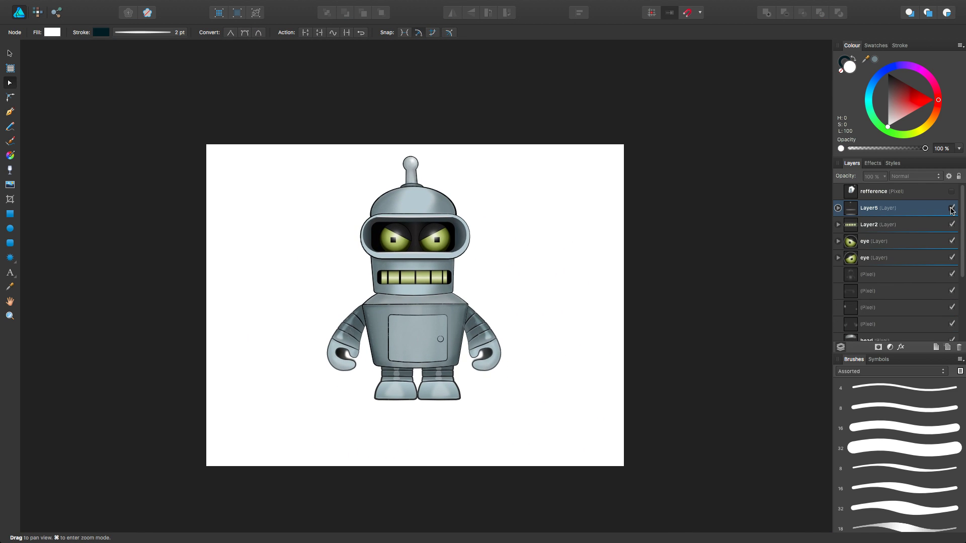
pyautogui.scroll(-2, 842, 263)
pyautogui.click(954, 283)
pyautogui.moveTo(884, 176); pyautogui.dragTo(880, 191)
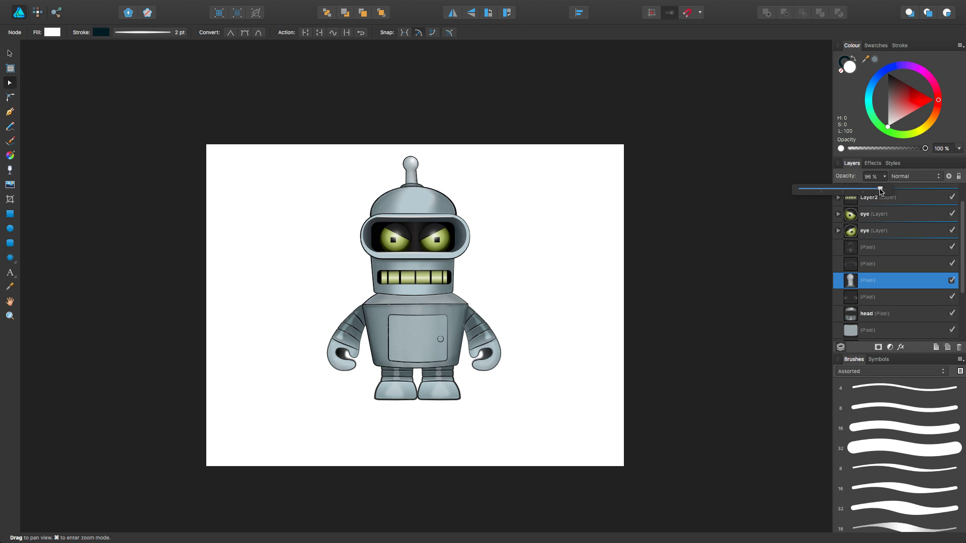
pyautogui.click(914, 176)
pyautogui.click(905, 193)
pyautogui.scroll(2, 514, 259)
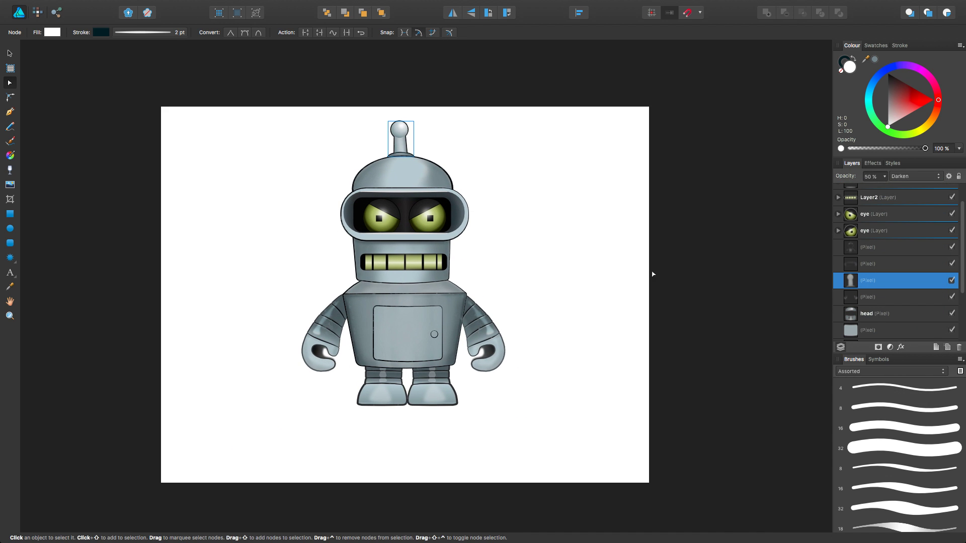
pyautogui.click(514, 259)
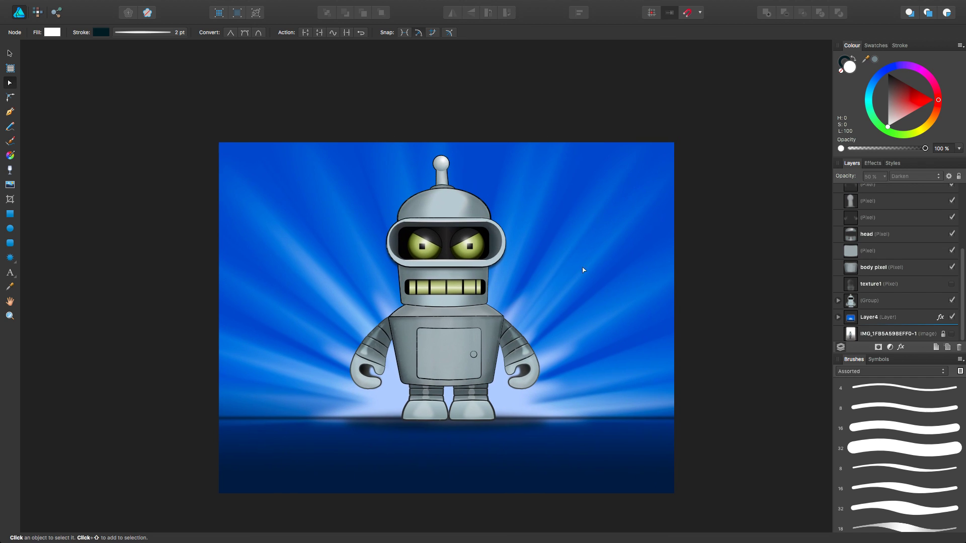
# Add a Curves adjustment and check its Blue, Green and Master channels
pyautogui.click(890, 347)
pyautogui.click(900, 453)
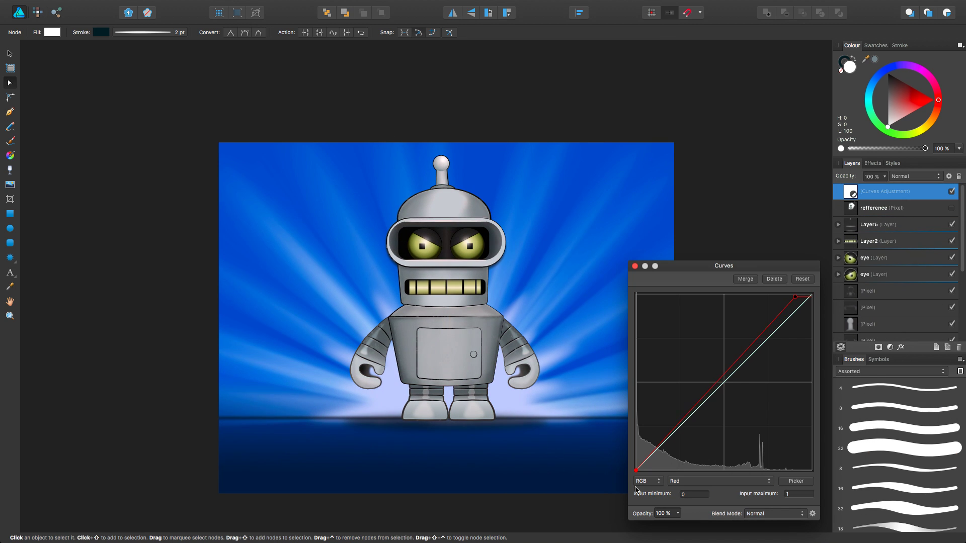
pyautogui.click(694, 481)
pyautogui.click(683, 500)
pyautogui.click(704, 481)
pyautogui.click(704, 474)
pyautogui.click(704, 481)
pyautogui.click(704, 467)
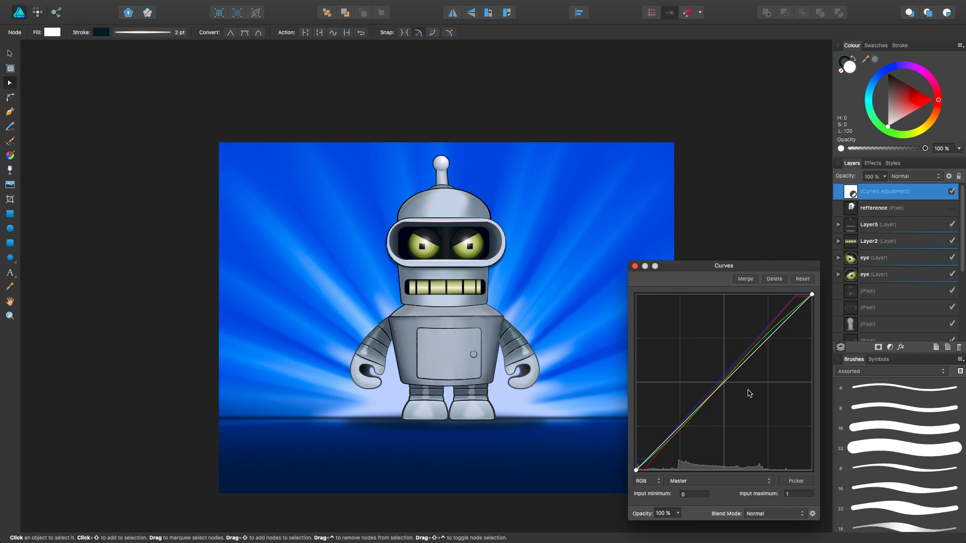
# Raise the Master curve's black point slightly and fit the illustration to view
pyautogui.moveTo(636, 470); pyautogui.dragTo(639, 462)
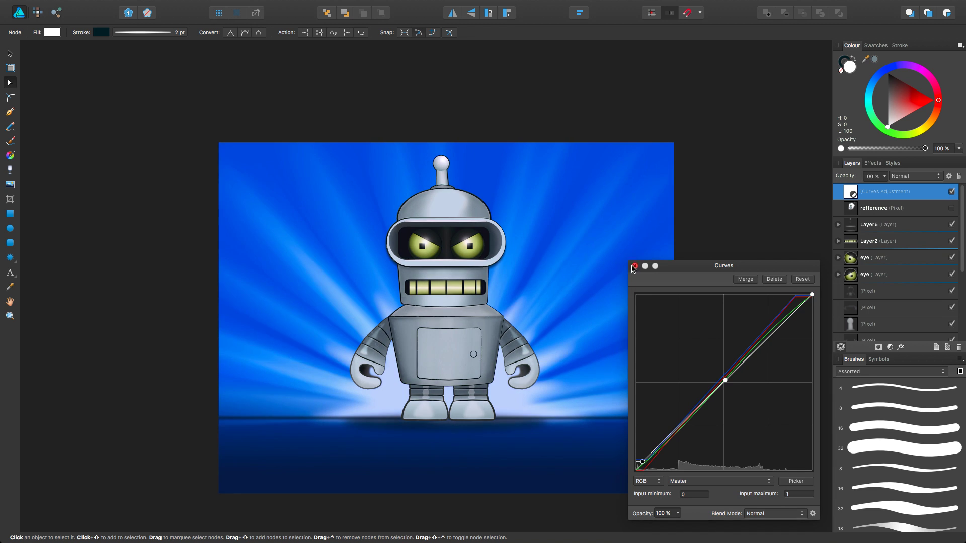
pyautogui.press('Escape')
pyautogui.press('super+0')
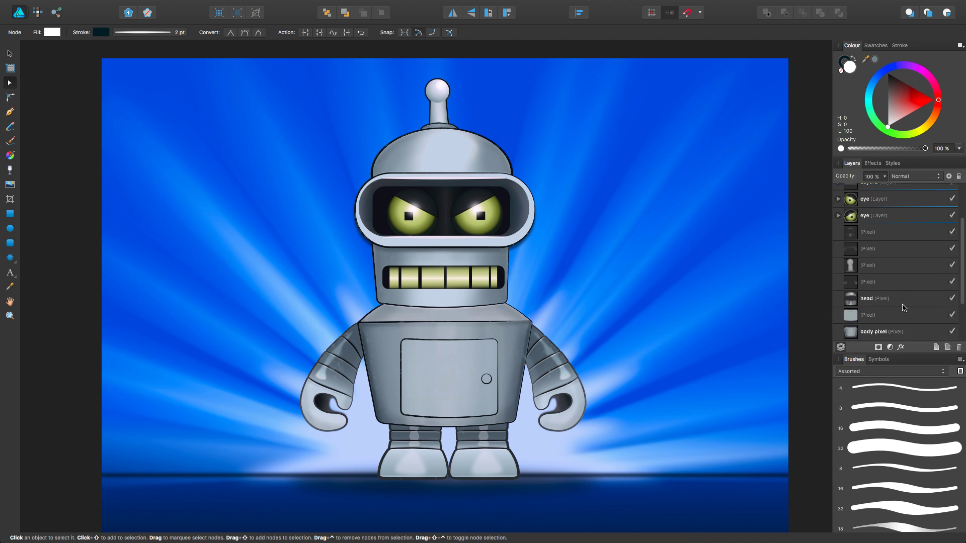